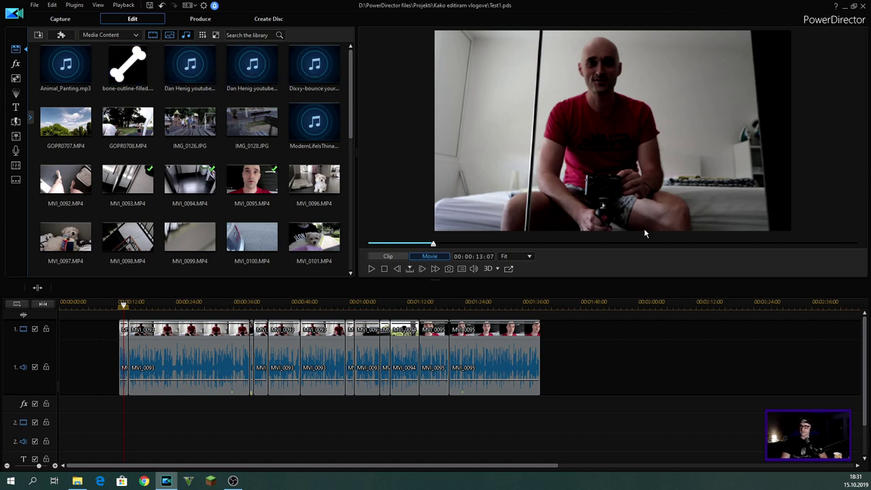
- Scrub through the start of the edited timeline and preview the GOPR0707.MP4 clip from the media library
left_click(150, 304)
left_click_drag(153, 307, 228, 304)
left_click(77, 145)
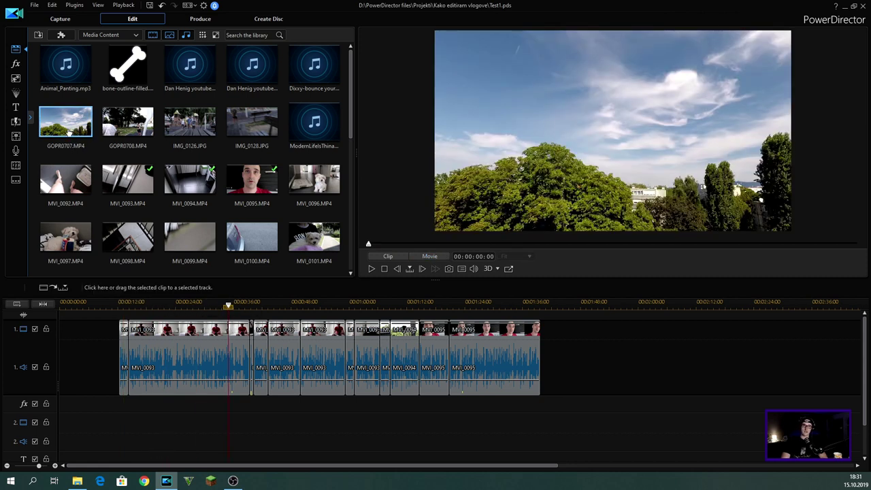
left_click(144, 122)
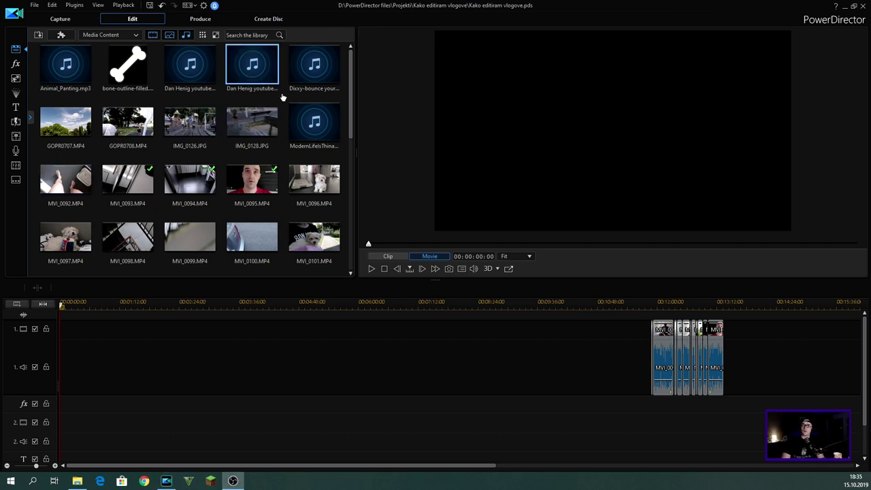
- Play a preview of the Dixxy-bounce your head.wav music file from the media library
left_click(314, 68)
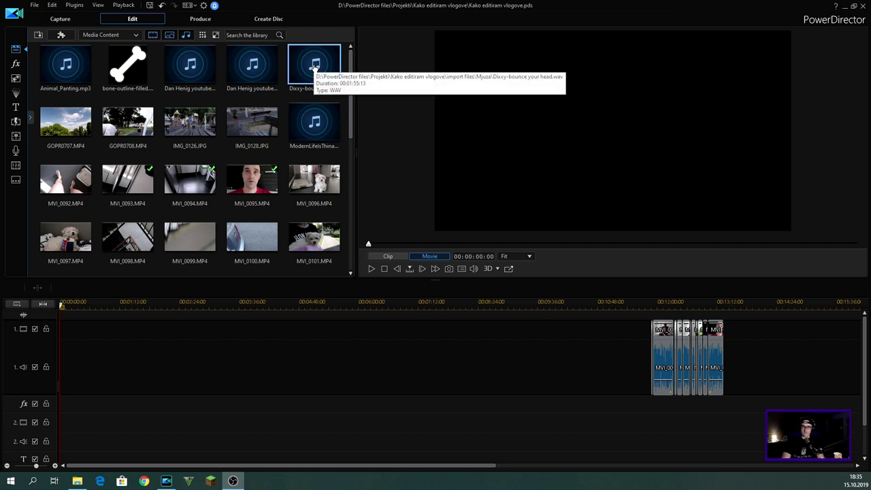
double_click(315, 66)
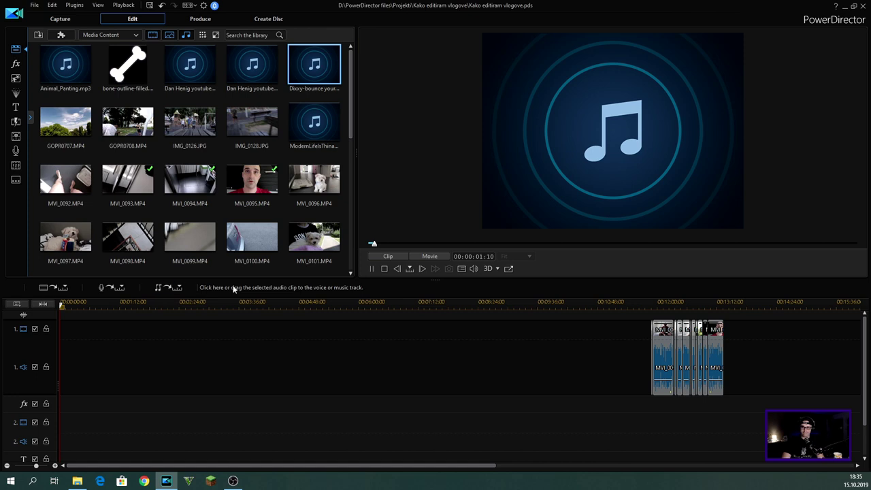
left_click_drag(476, 278, 474, 288)
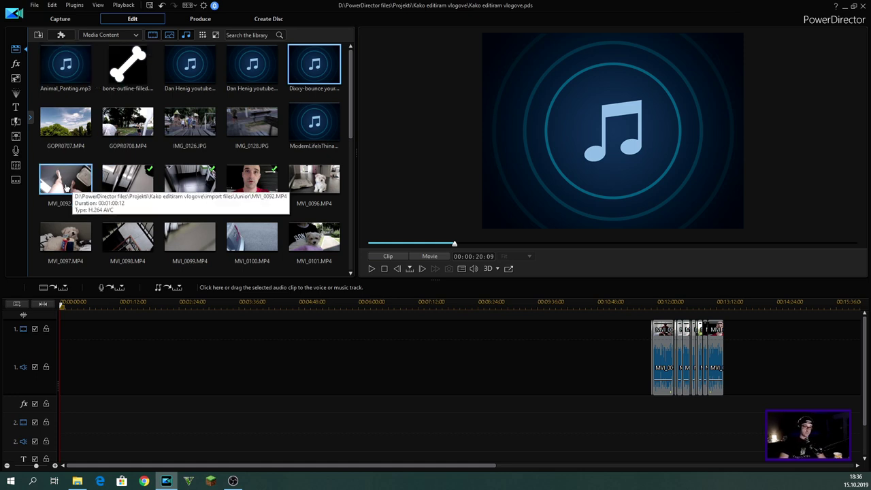
- Place MVI_0092.MP4 at the very start of video track 1 and play its opening seconds with the timeline zoomed in
left_click_drag(65, 184, 68, 361)
left_click_drag(102, 304, 317, 306)
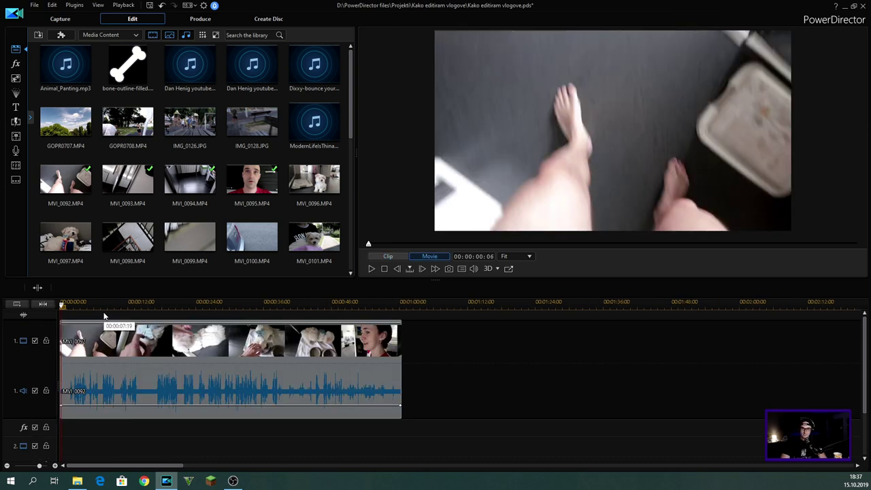
key("space")
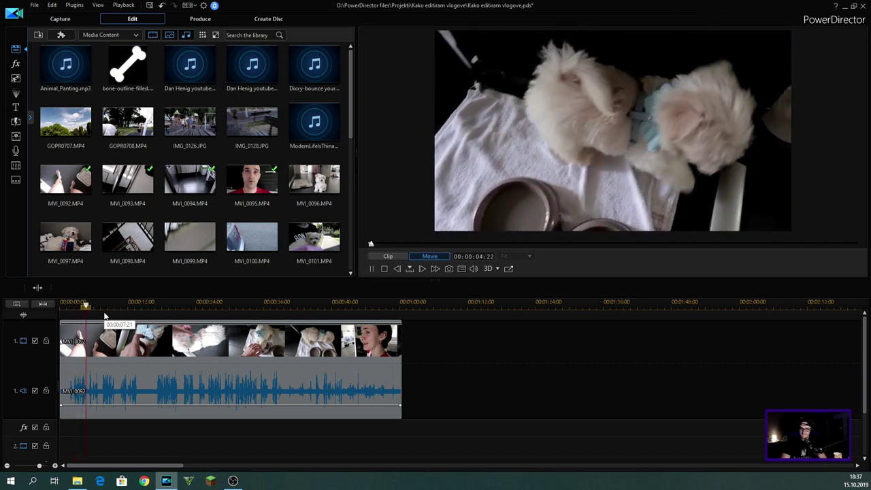
key("space")
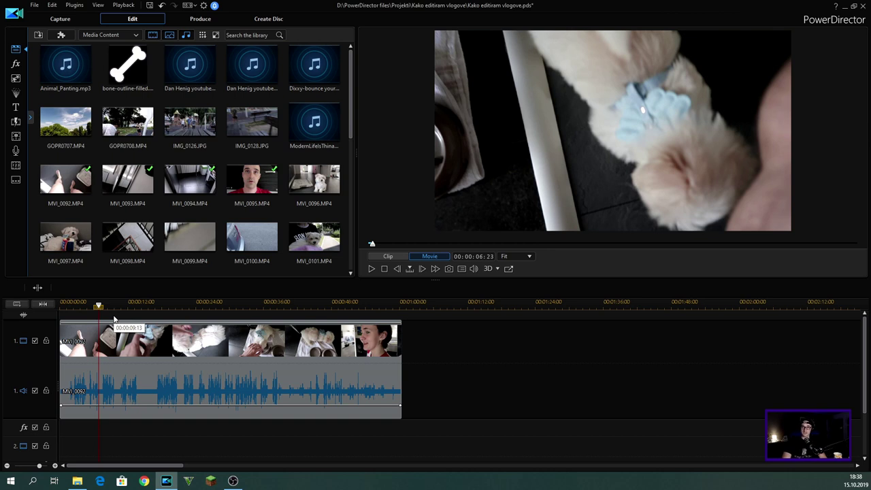
- Split the MVI_0092 clip at 00:00:02:08
left_click_drag(99, 306, 73, 319)
left_click(102, 359)
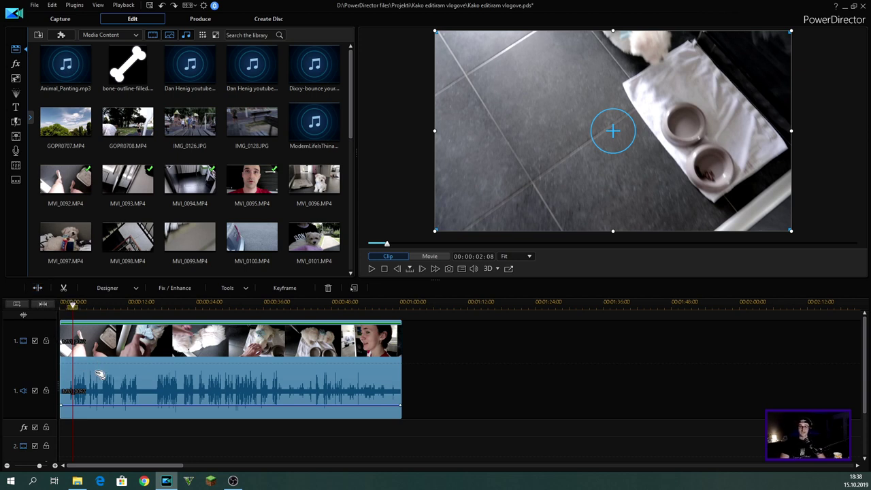
left_click(37, 288)
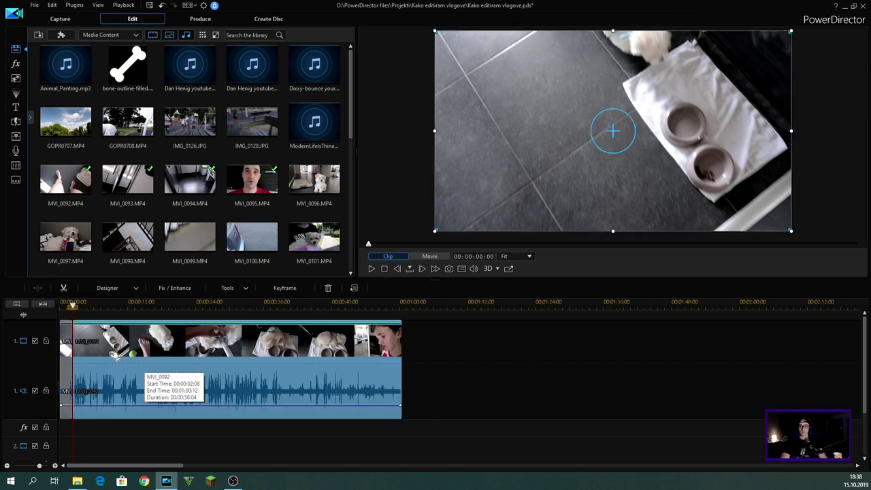
- Play the first short MVI_0092 segment from its beginning and split it at 00:00:01:18
left_click(71, 307)
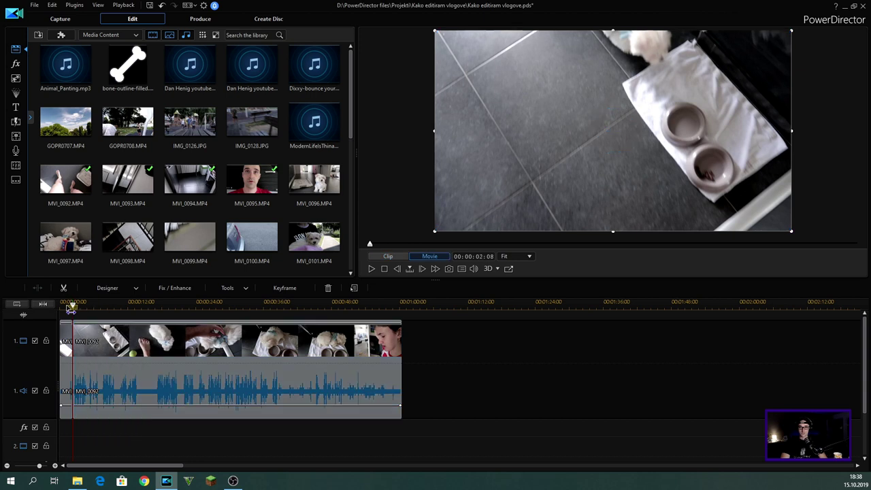
left_click(67, 341)
key("space")
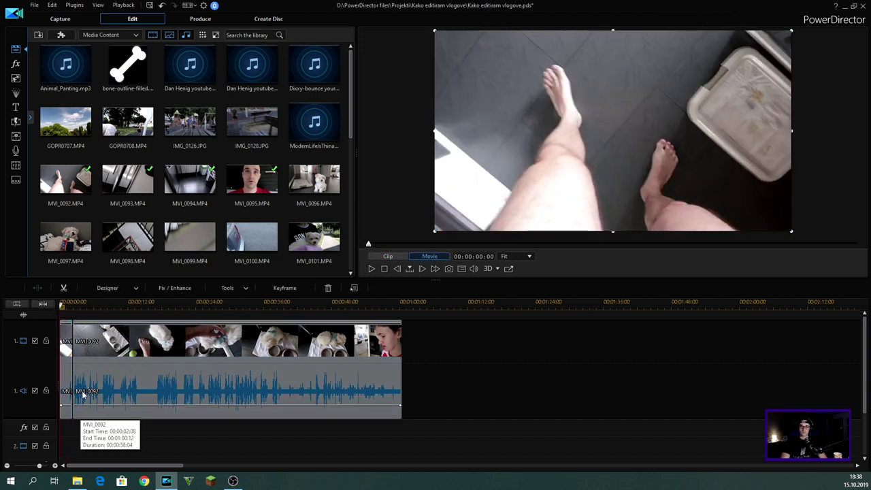
key("space")
left_click(44, 290)
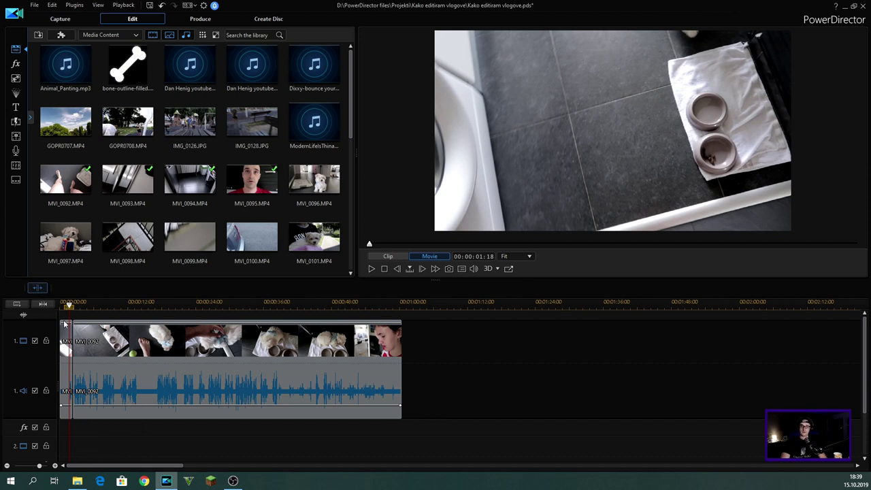
- Remove the short piece between the cuts at 00:00:01:18 and 00:00:02:08, closing the gap
scroll(73, 357, "up", 2)
left_click(118, 357)
key("Delete")
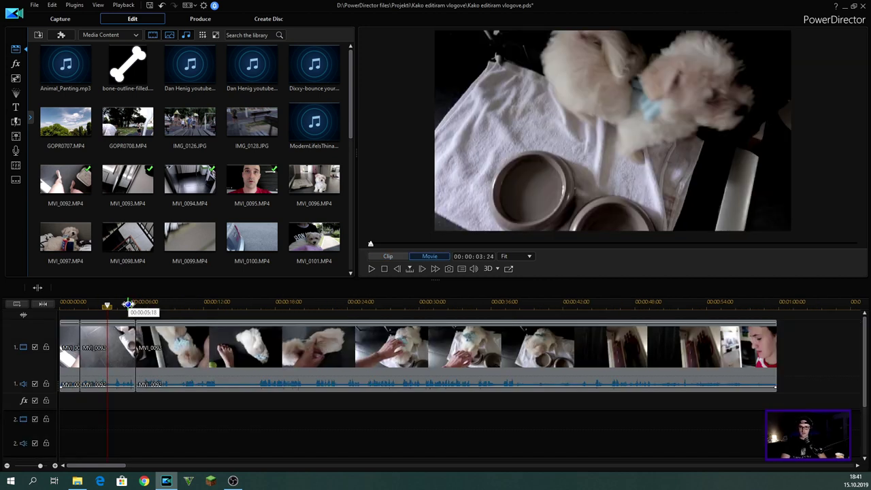
- Play the timeline from 00:00:05:02 and split the MVI_0092 clip at 00:00:06:23
left_click_drag(130, 306, 120, 302)
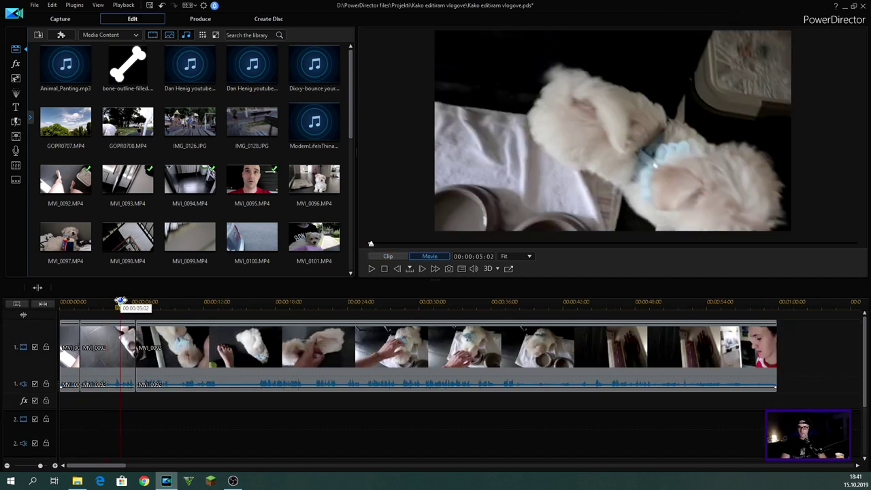
key("space")
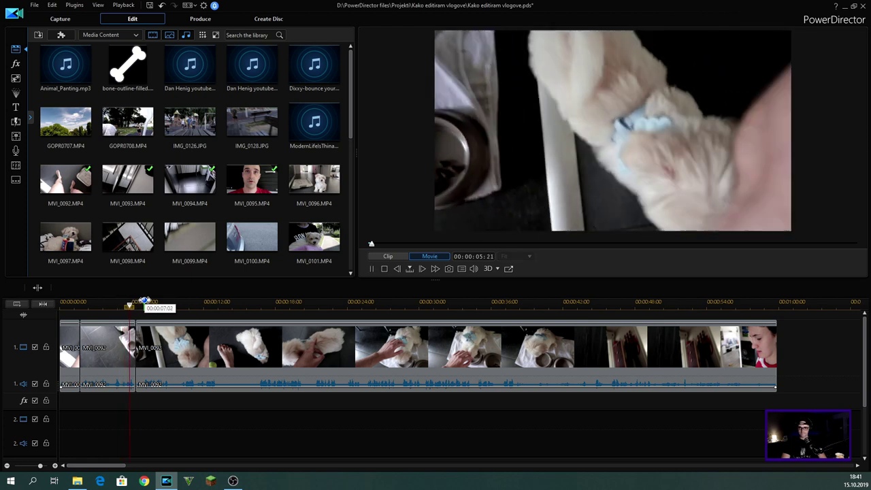
key("space")
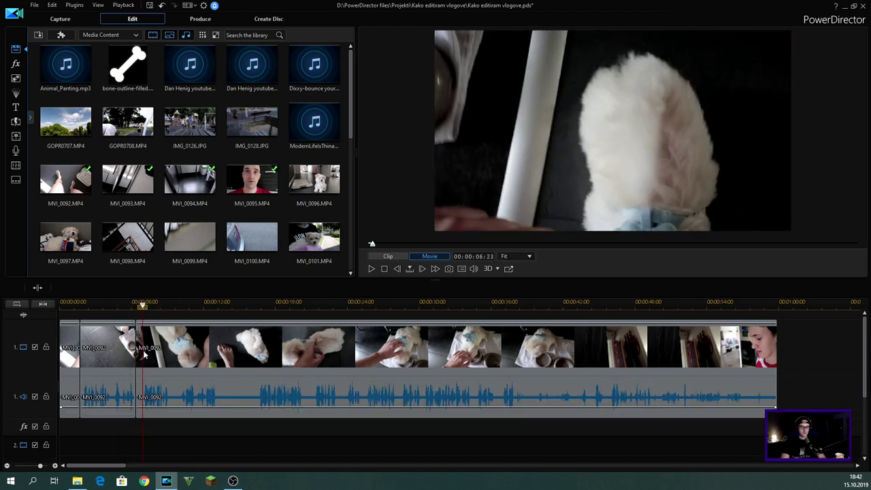
- Split the long remaining MVI_0092 segment at 00:00:09:03 and again at 00:00:10:01
left_click(165, 305)
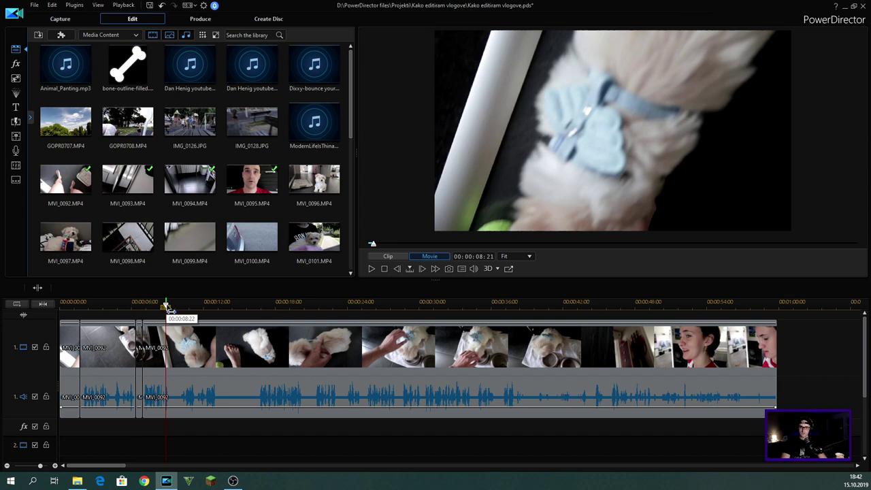
left_click_drag(165, 306, 169, 306)
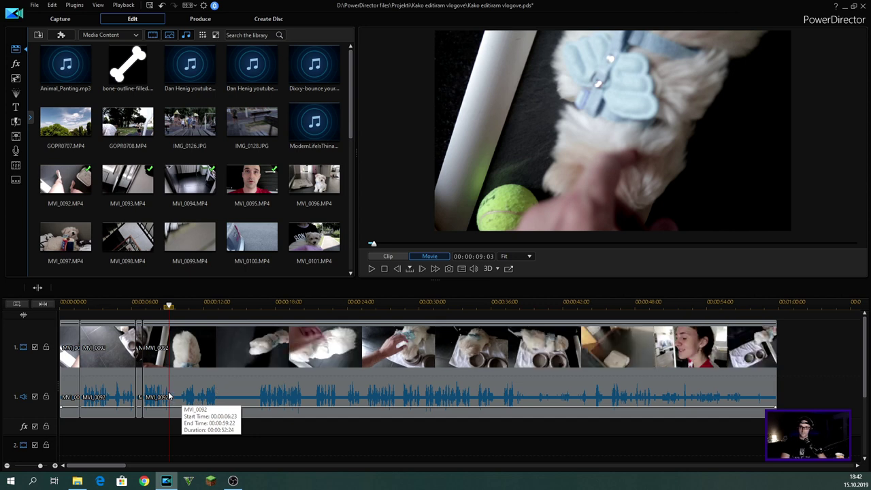
left_click(187, 368)
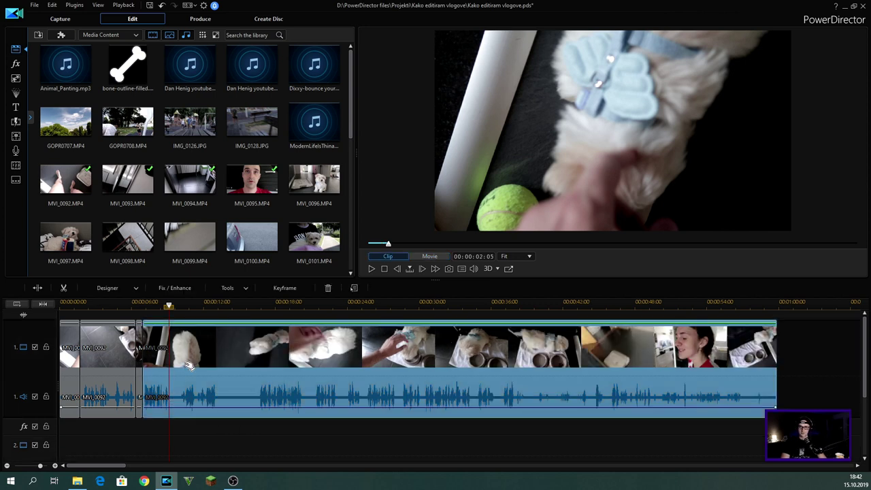
key("ctrl+t")
left_click_drag(171, 308, 180, 308)
left_click(194, 364)
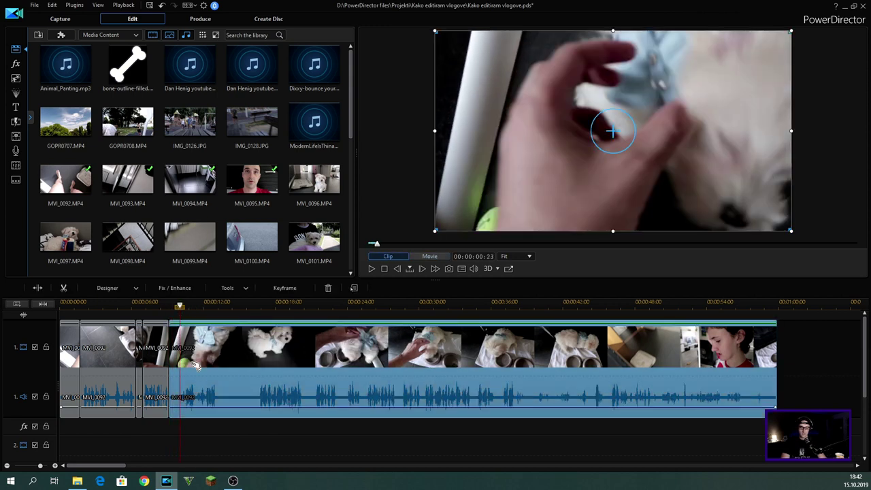
key("ctrl+t")
- Remove the two short pieces starting at 00:00:06:09 and 00:00:09:03, filling the gaps and moving all clips
left_click(178, 376)
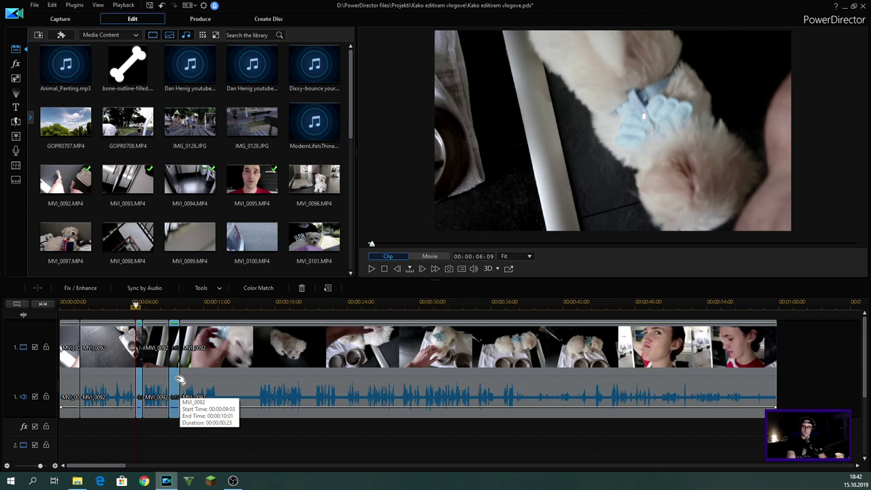
right_click(178, 379)
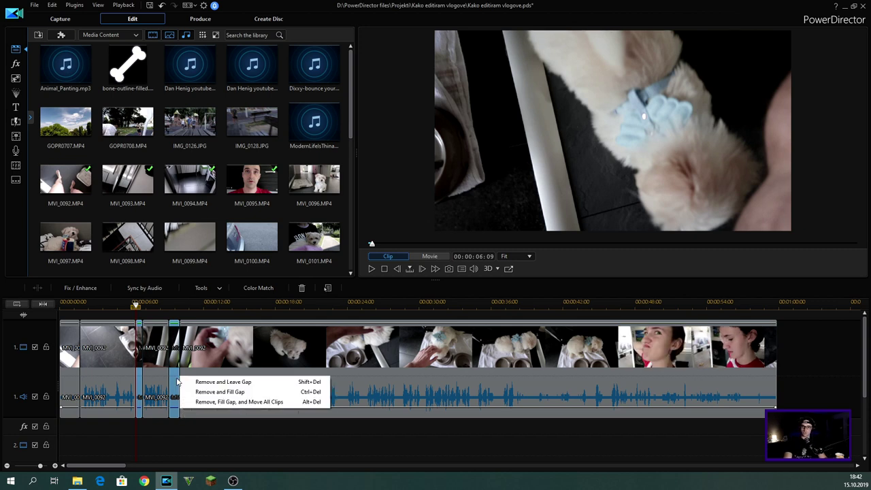
left_click(230, 402)
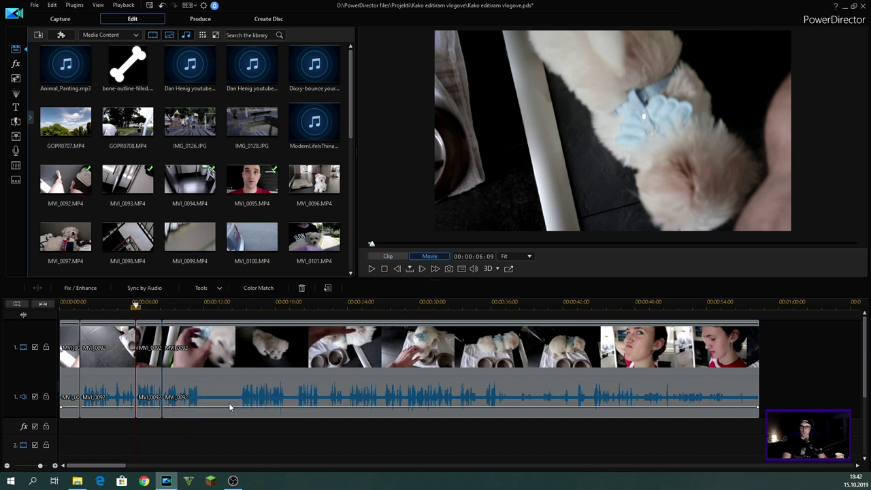
- Play the timeline across the joined cuts and split the last MVI_0092 segment at 00:00:11:18
left_click(120, 302)
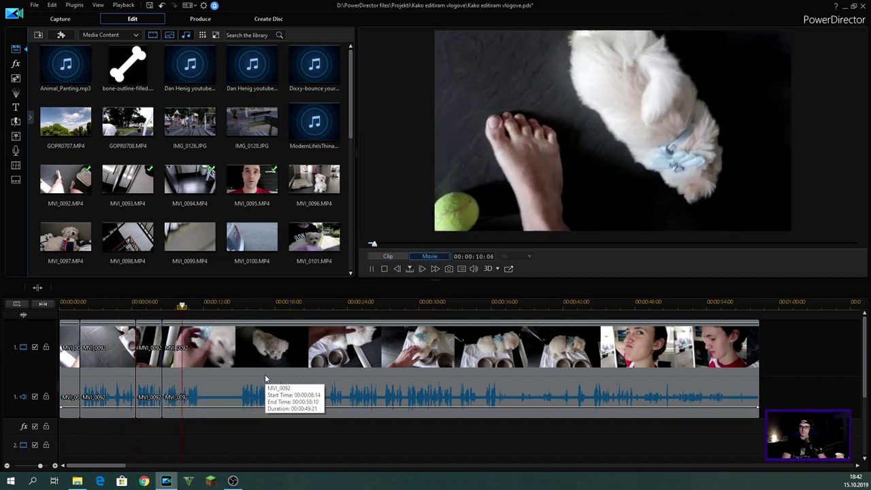
key("space")
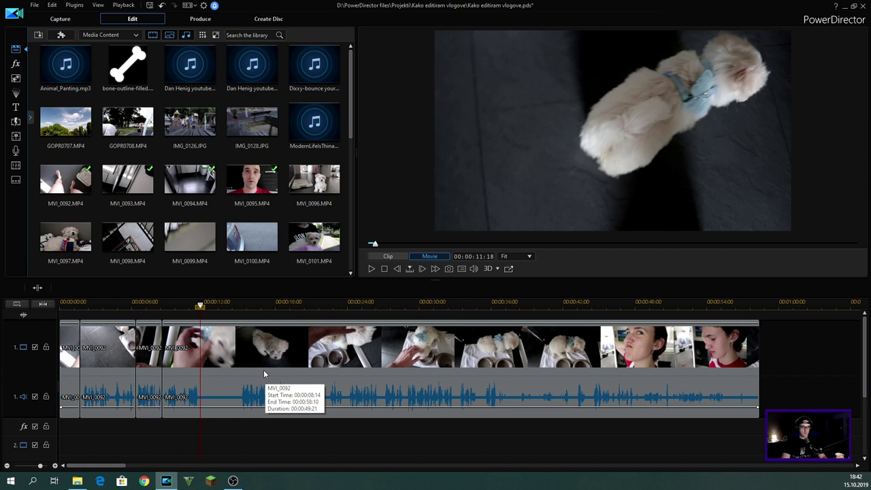
key("ctrl+t")
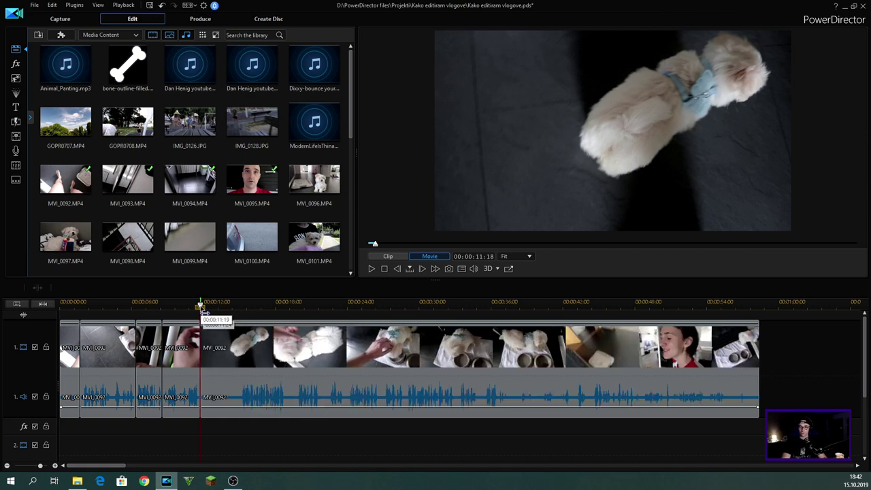
- Play on from the latest cut and split the long last segment at 00:00:14:13
key("space")
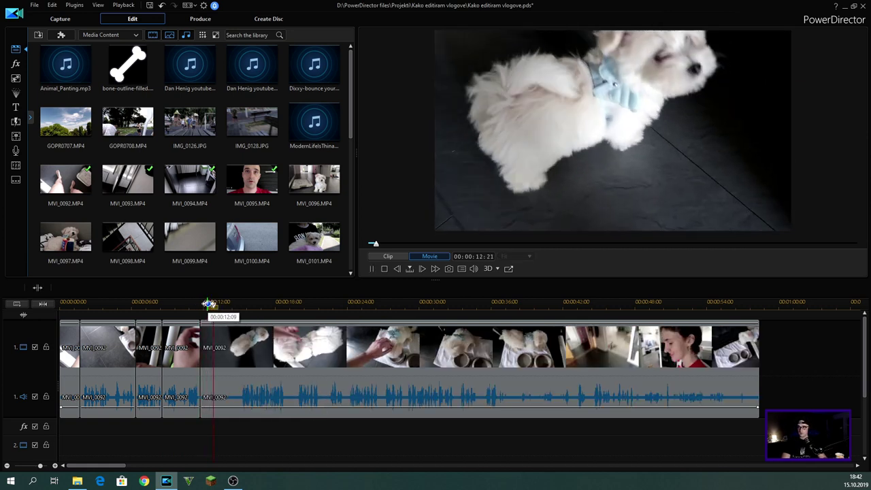
key("space")
key("space")
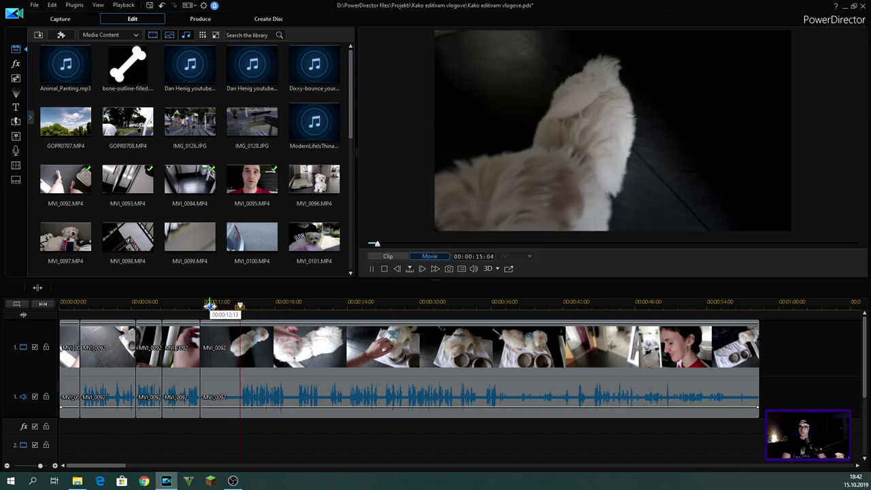
key("ctrl+t")
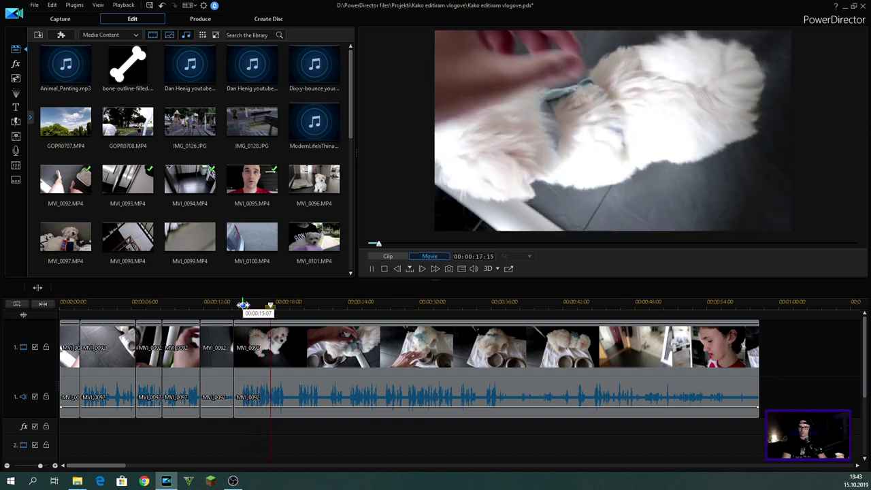
- Split the last segment again just after 15 seconds and remove the short piece before it, filling the gap and moving all clips
left_click(242, 305)
key("ctrl+t")
left_click(238, 360)
key("Delete")
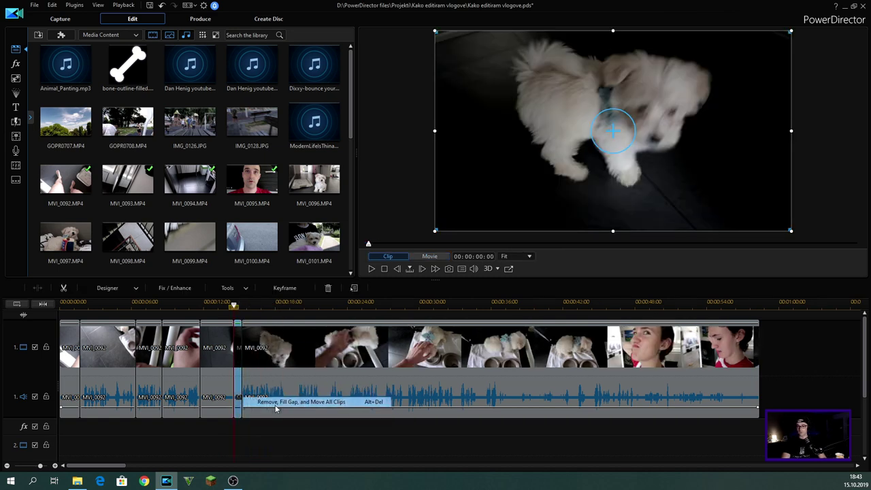
left_click(301, 402)
- Play from 00:00:13:23 across the latest join, split the last MVI_0092 segment at 00:00:18:01 and cut out the unwanted footage after it
left_click(227, 301)
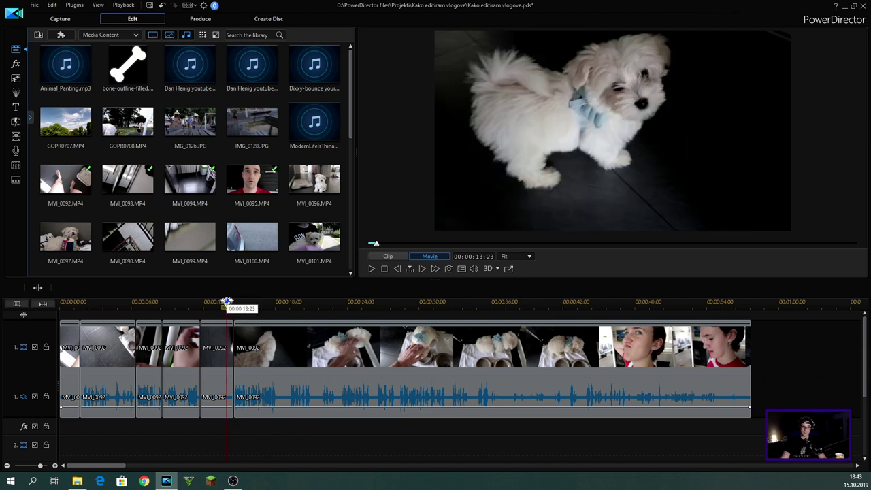
key("space")
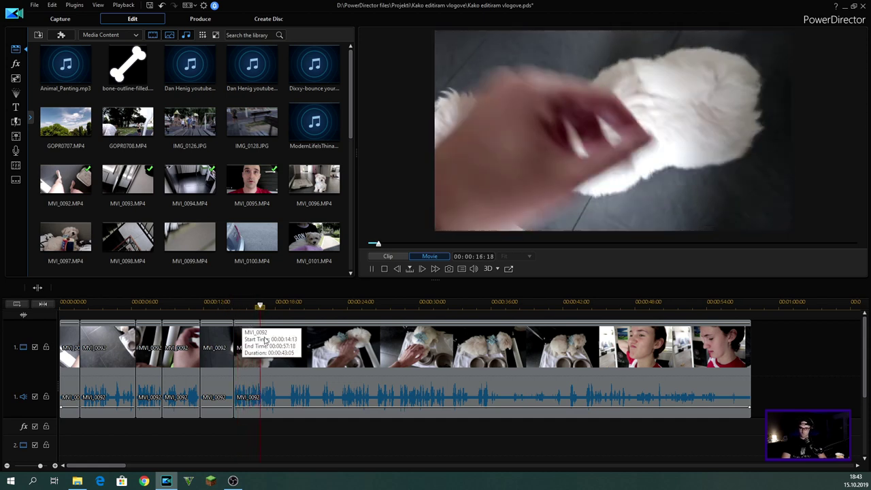
key("space")
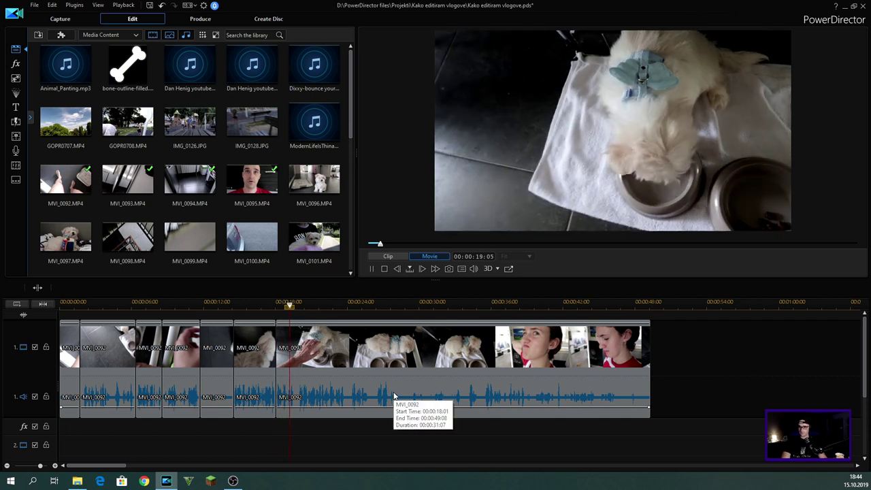
- Split the last segment at 00:00:19:13 and again shortly after, and remove the short piece between, filling the gap and moving all clips
left_click(288, 304)
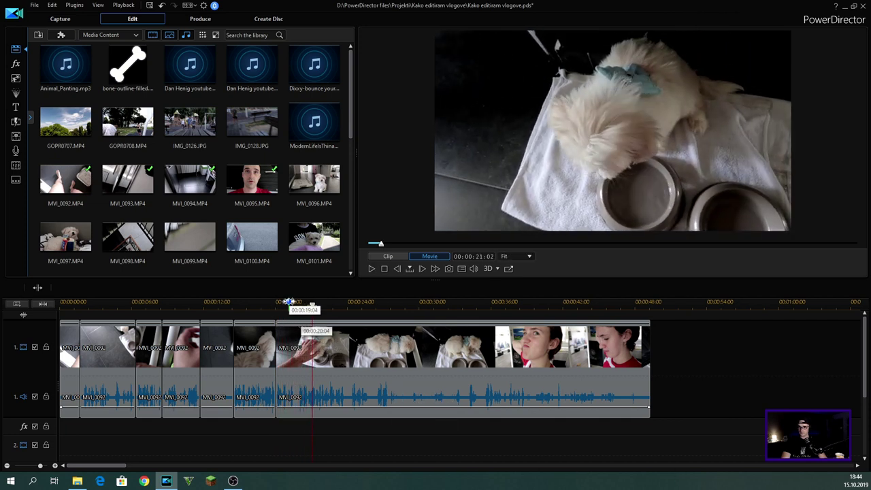
left_click_drag(300, 303, 411, 311)
scroll(446, 305, "up", 1)
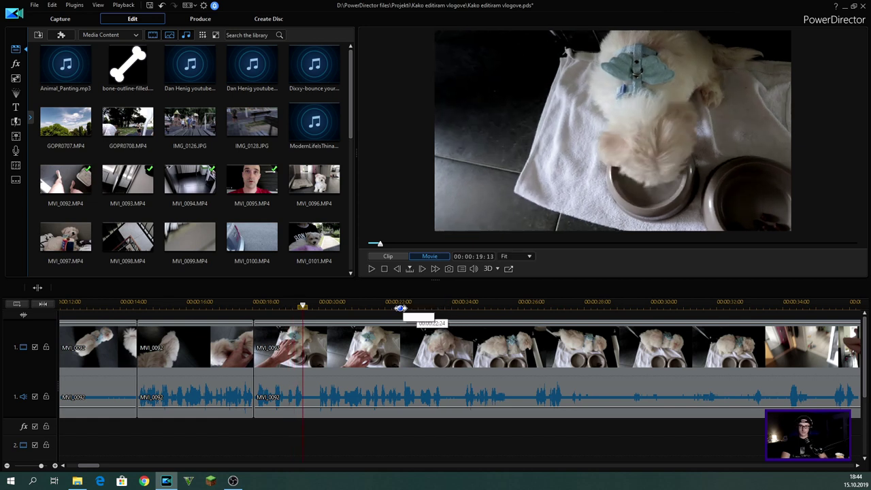
key("ctrl+t")
left_click(315, 304)
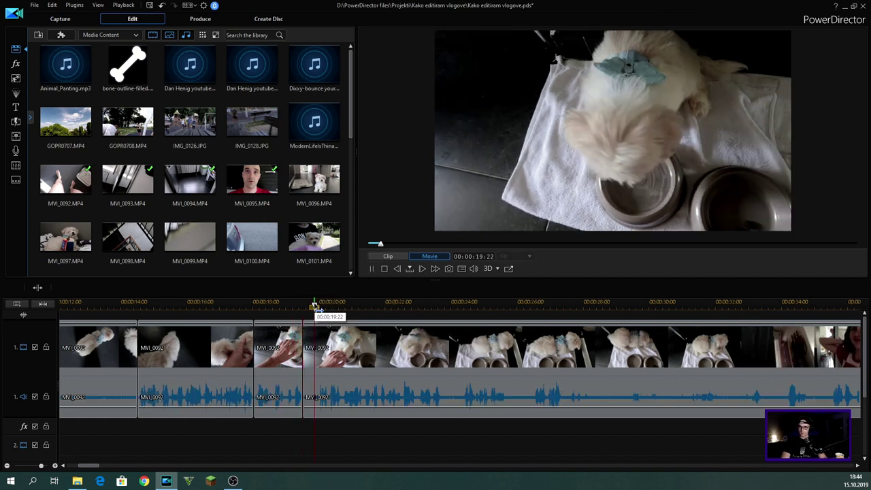
key("ctrl+t")
left_click(310, 350)
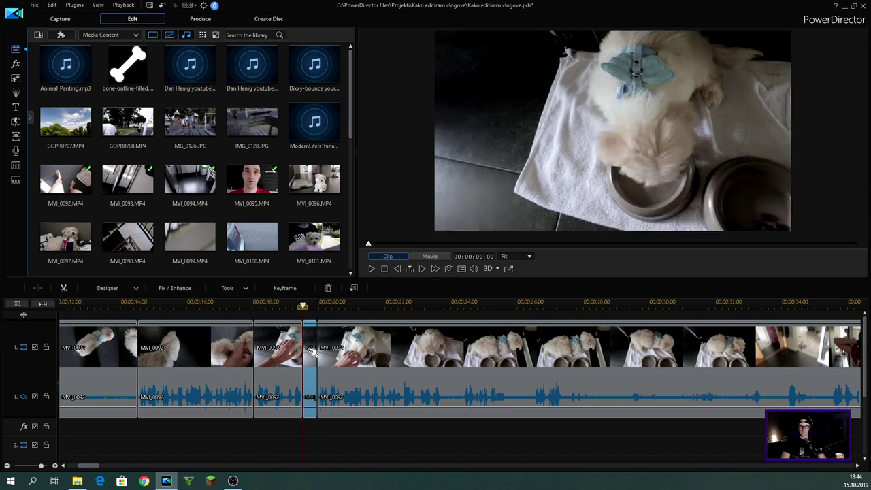
key("Delete")
left_click(376, 402)
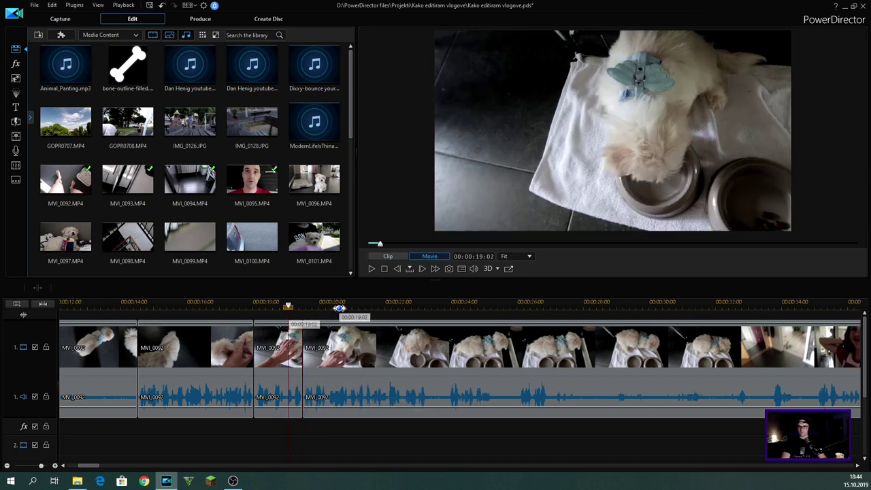
- Remove the short piece from 00:00:23:07 to 00:00:23:21, filling the gap and moving all clips
scroll(292, 304, "down", 1)
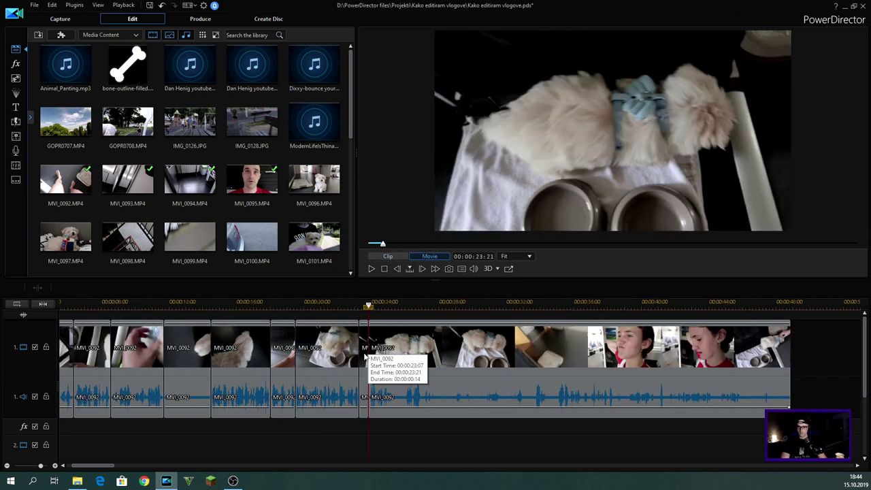
left_click(364, 352)
key("Delete")
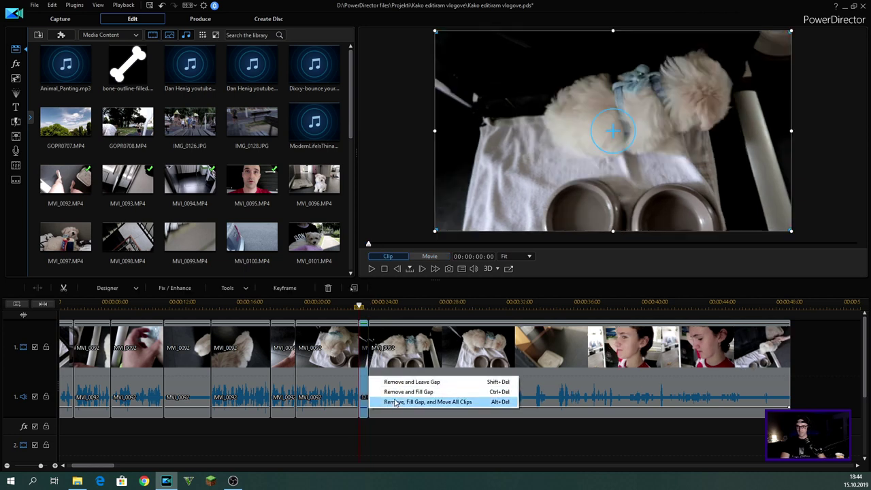
left_click(395, 403)
- Play the timeline from 00:00:22:23 across the new join and split the long last segment at 00:00:27:13
left_click(352, 304)
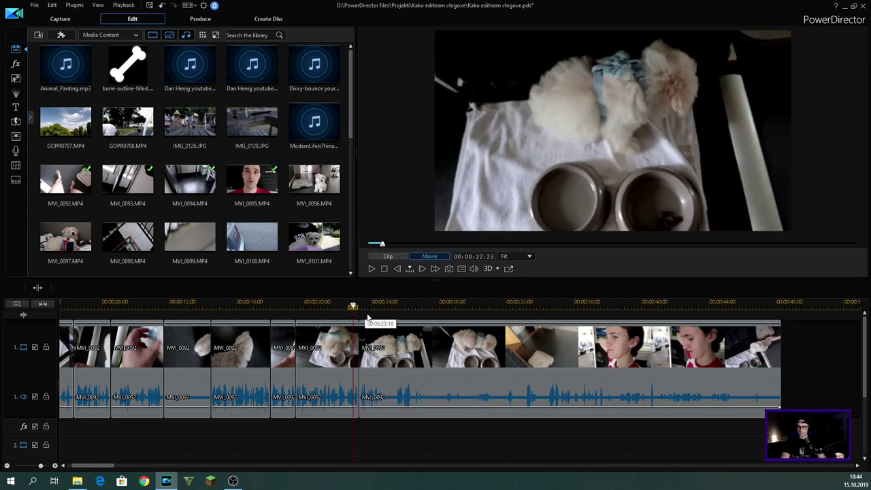
key("space")
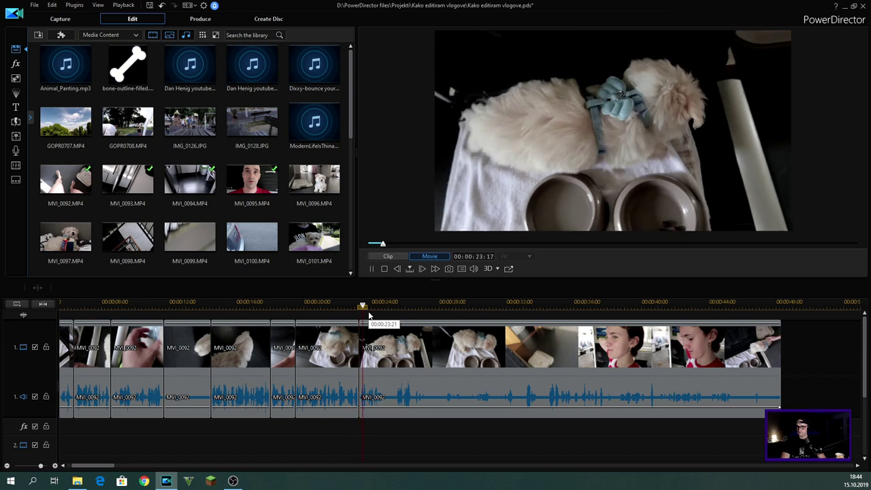
scroll(369, 312, "up", 1)
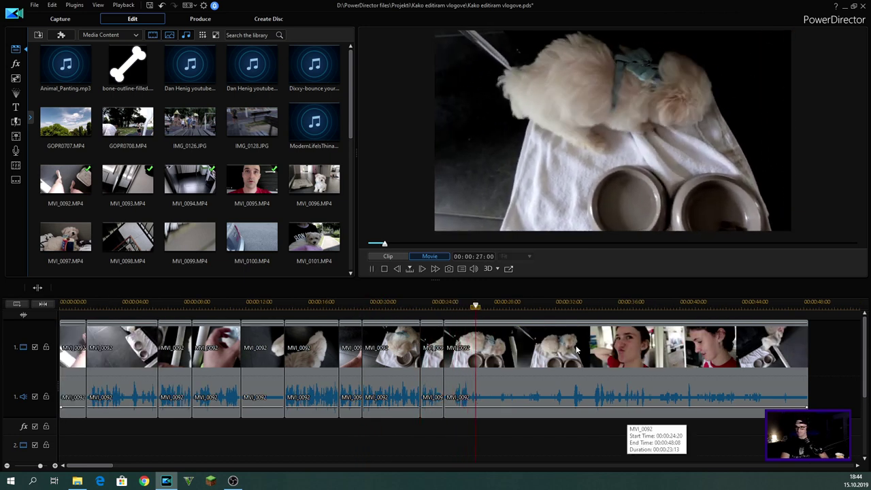
key("ctrl+t")
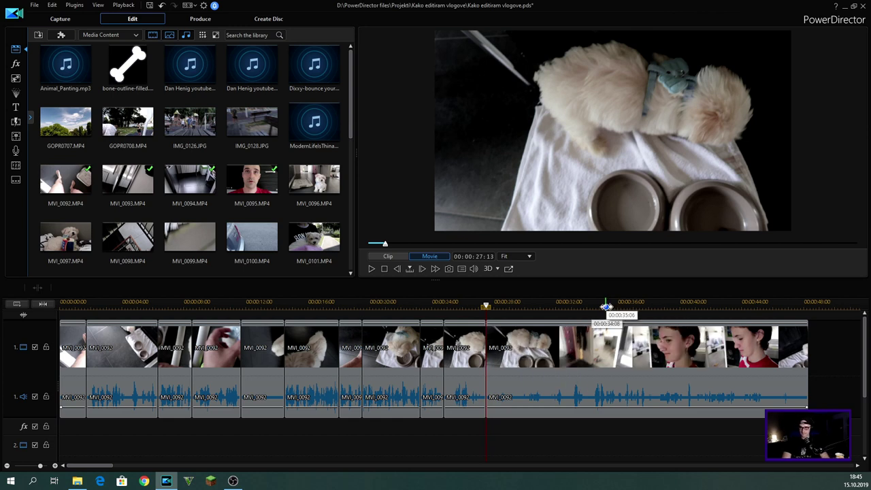
- Split the last segment again at 00:00:34:11 and remove the piece before it, filling the gap and moving all clips
left_click(612, 308)
left_click_drag(614, 310, 594, 307)
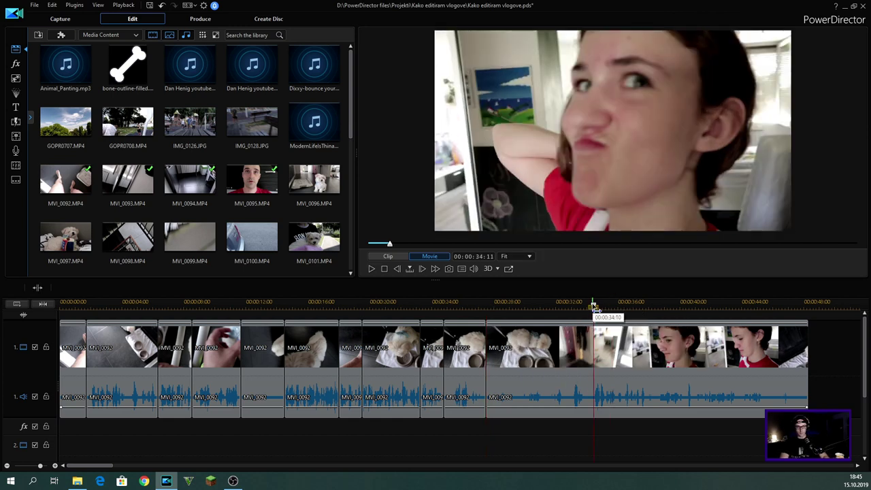
key("ctrl+t")
left_click(549, 366)
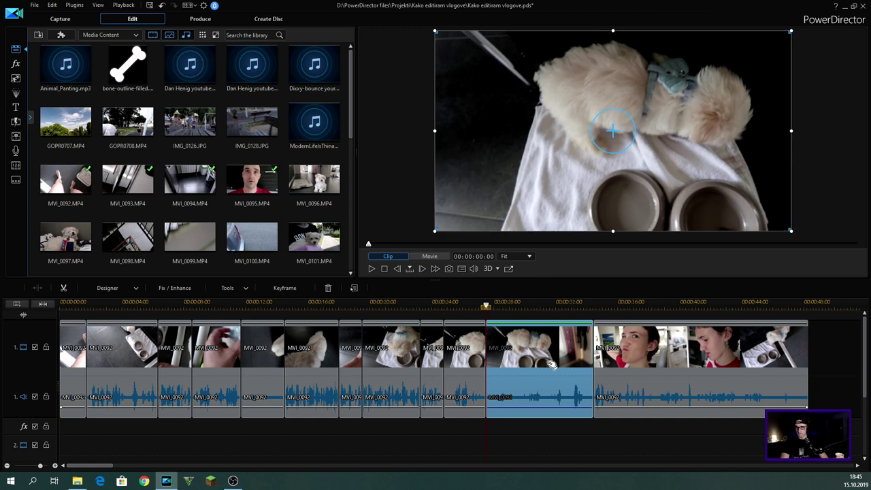
key("Delete")
left_click(613, 405)
- Play the last segment, split it at 00:00:32:05 and remove the short piece before the cut, closing the gap
left_click(562, 303)
key("space")
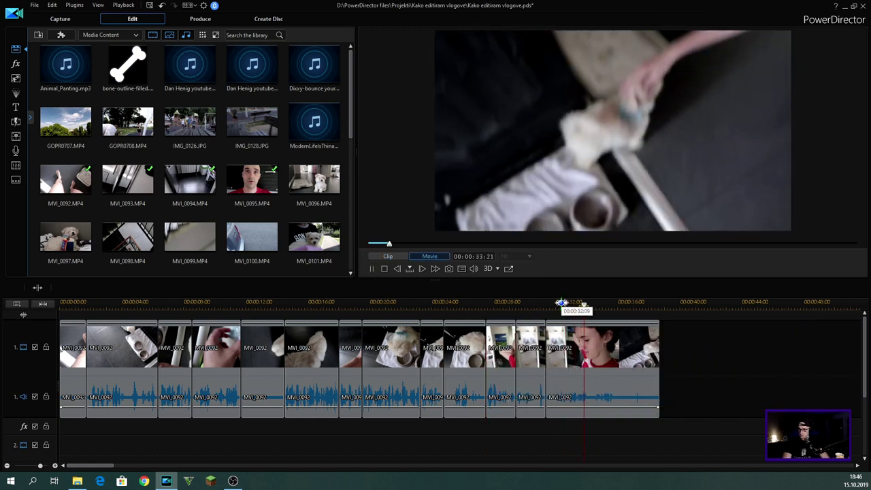
left_click(559, 304)
key("ctrl+t")
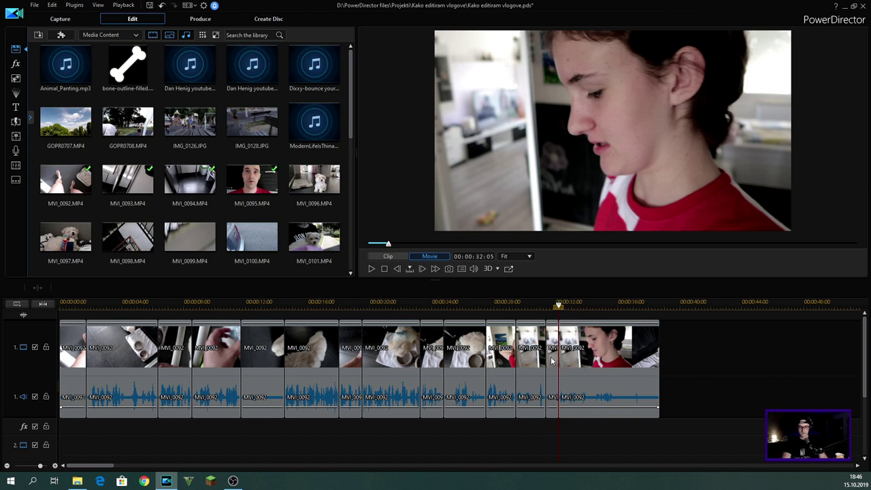
left_click(552, 361)
right_click(555, 374)
left_click(572, 393)
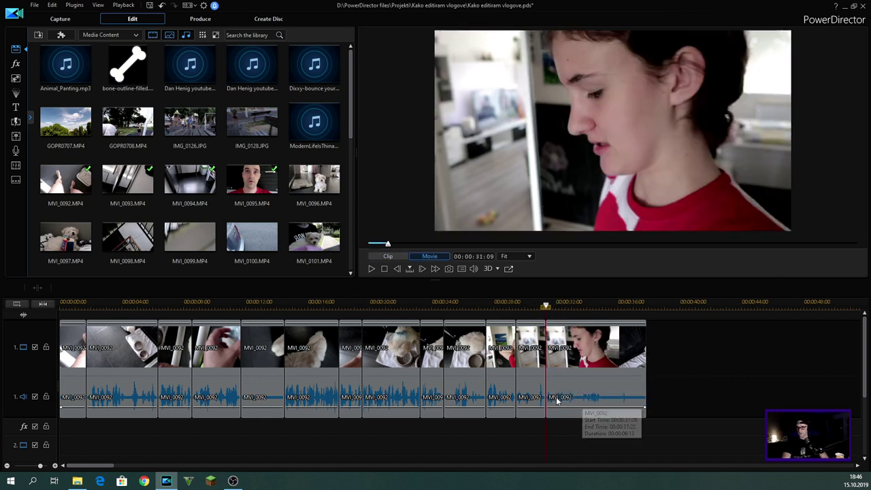
- Raise the audio level of the last MVI_0092 segment and play the timeline near its end
left_click(558, 400)
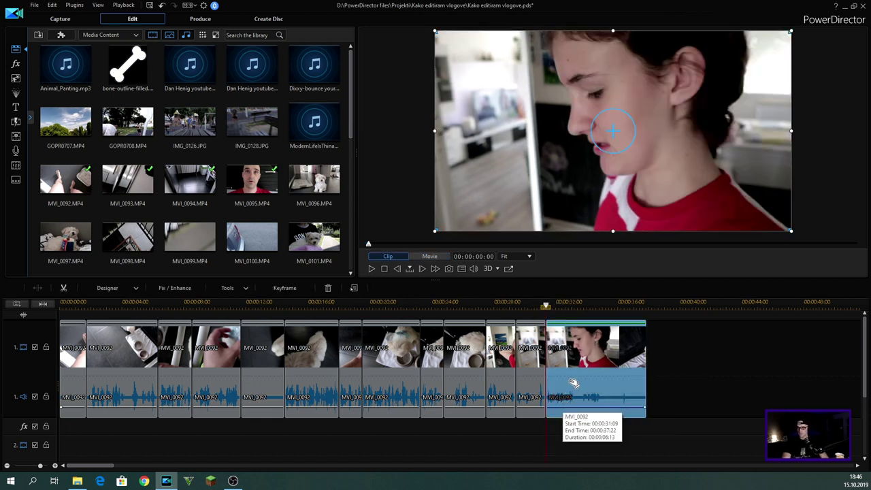
left_click(639, 305)
key("space")
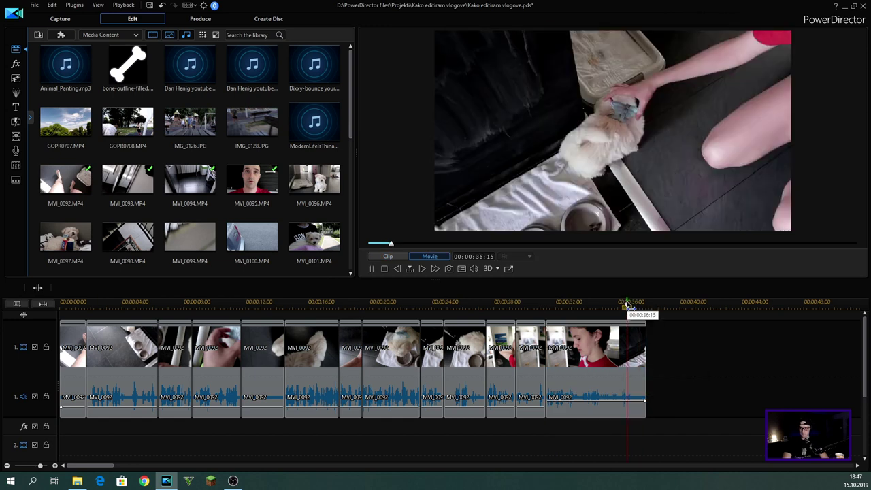
key("space")
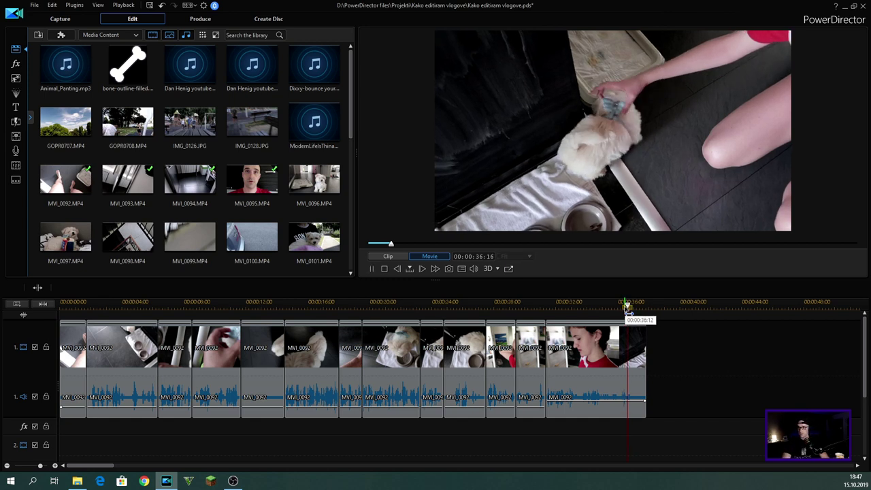
- Split the last segment at 00:00:37:10 and remove the short trailing piece, leaving the gap
left_click(639, 306)
left_click(633, 354)
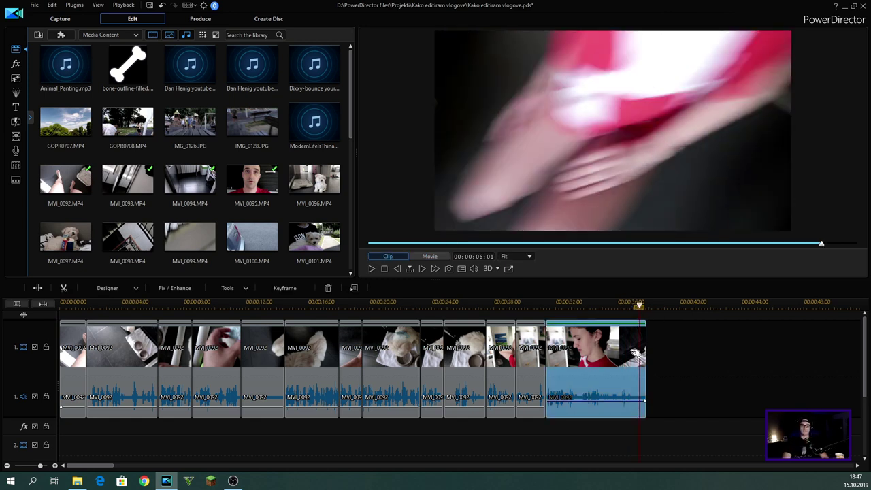
key("Delete")
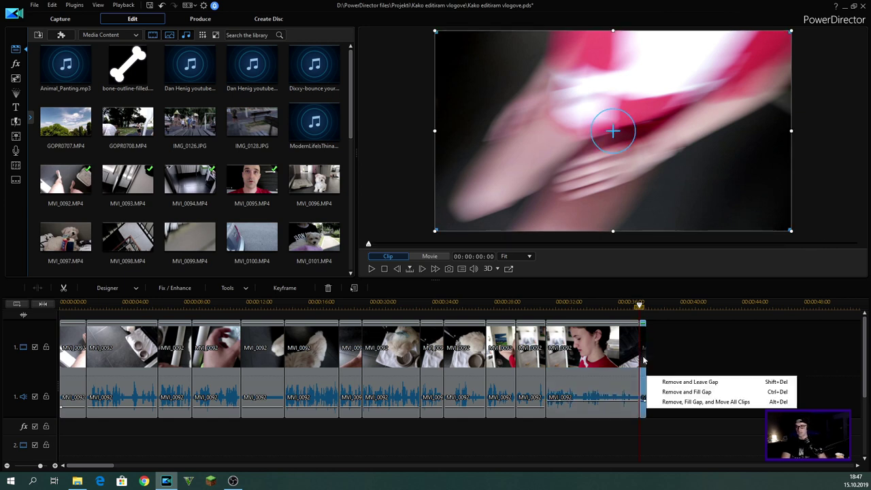
left_click(661, 382)
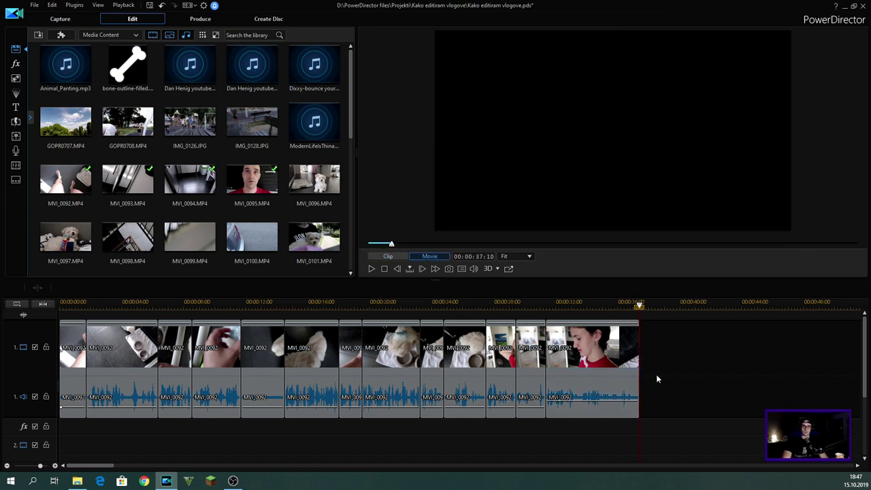
- Place the GOPR0707.MP4 clip on video track 1 directly after the last MVI_0092 segment
left_click_drag(612, 309, 261, 317)
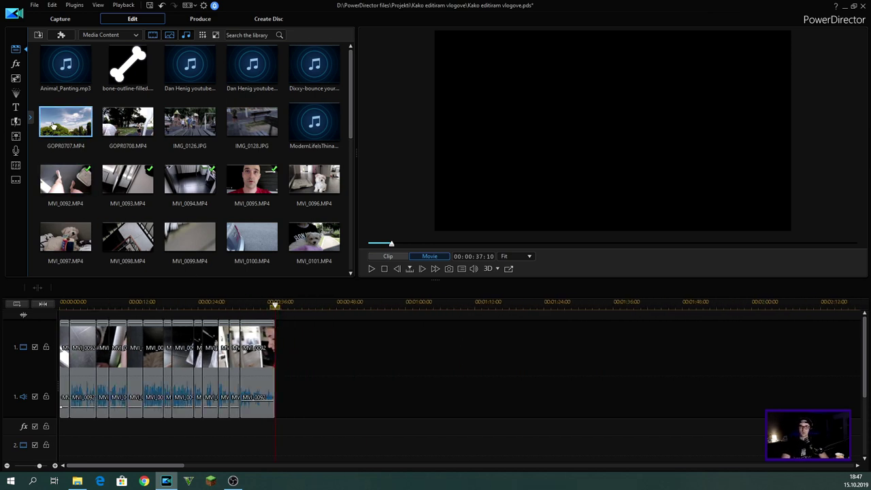
left_click_drag(53, 125, 315, 407)
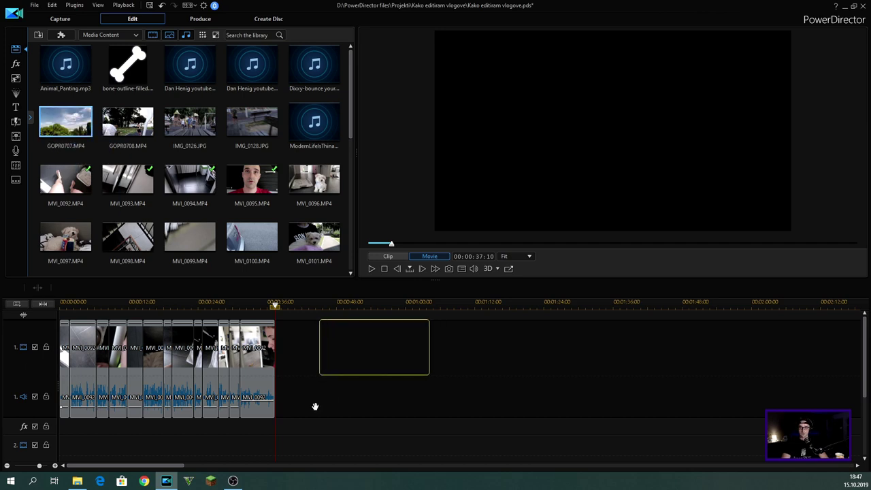
left_click_drag(275, 373, 297, 383)
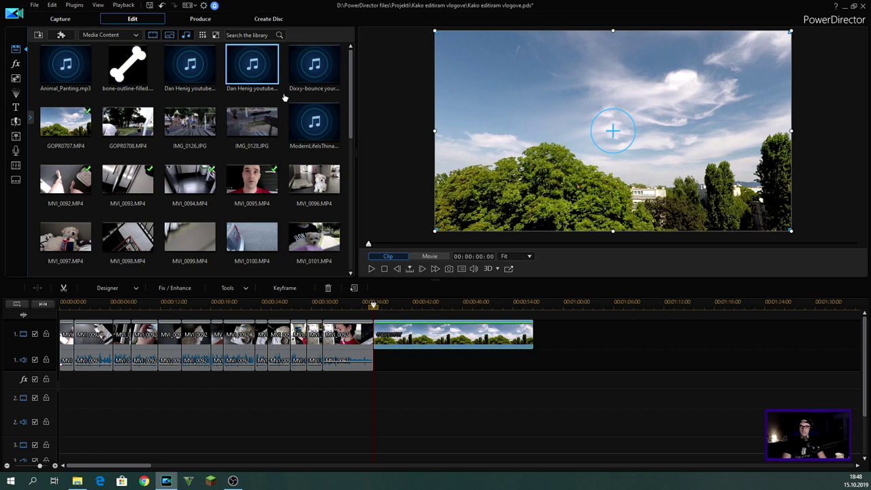
- Place the Dixxy-bounce your head music on audio track 2 at the start of the timeline and return the playhead there
left_click_drag(318, 71, 66, 427)
left_click(69, 307)
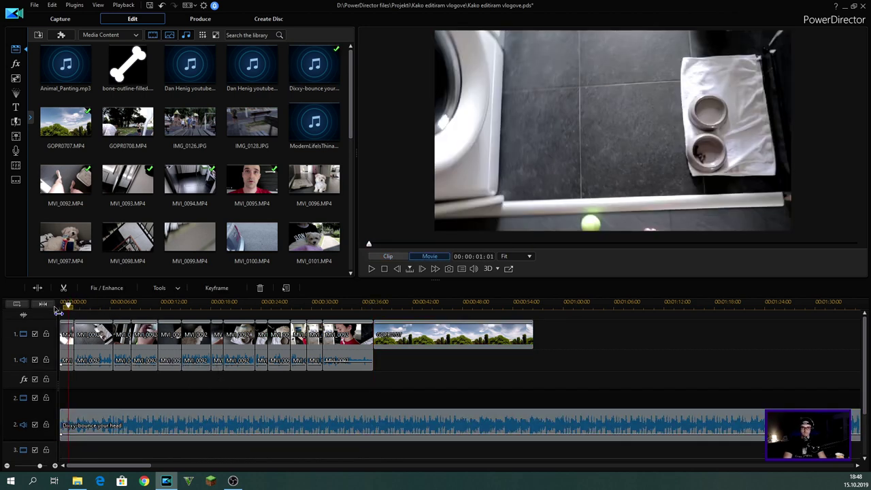
left_click(62, 309)
- Play the opening, add two volume keyframes to the music around 00:00:02:02, and lower the second to about -22
left_click_drag(77, 307, 101, 310)
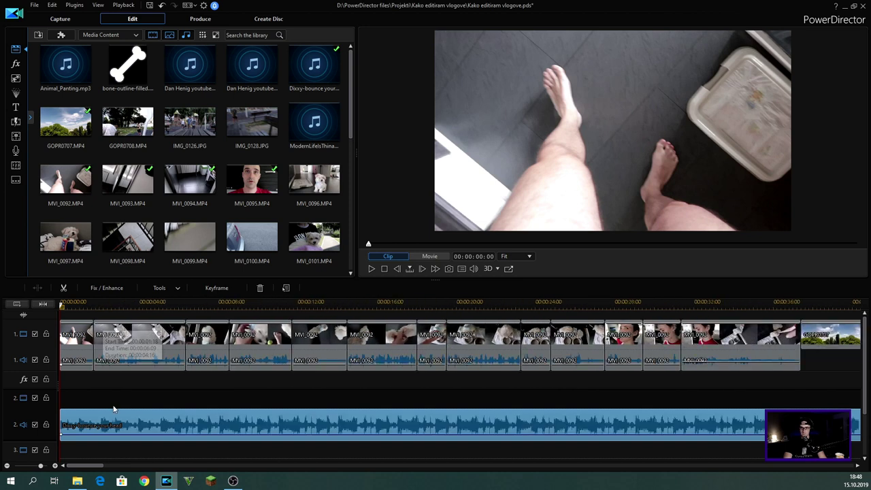
left_click_drag(249, 306, 202, 306)
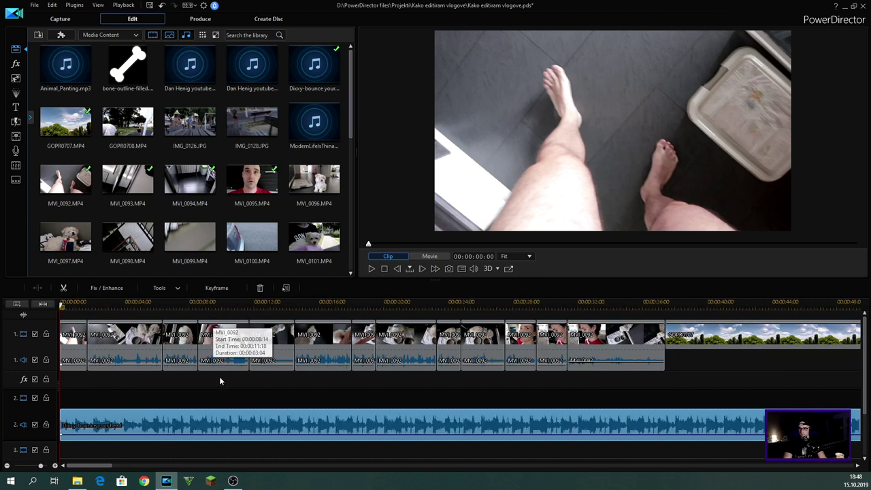
key("space")
key("space")
left_click(104, 437)
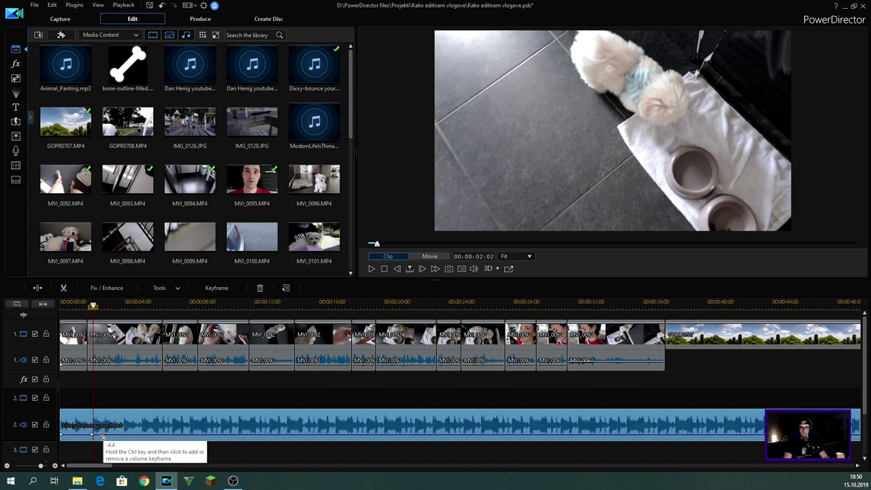
left_click_drag(102, 435, 97, 439)
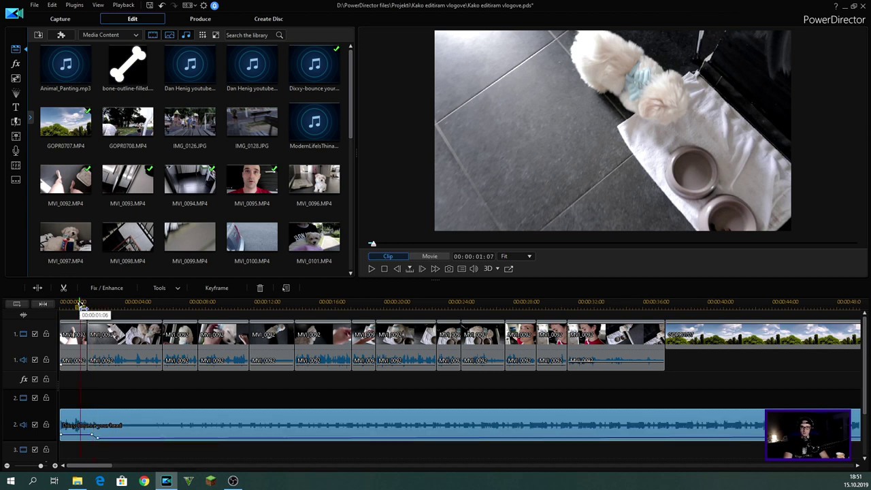
- Raise the music volume under the fifth MVI_0092 segment using four volume keyframes, with the first at 00:00:11:12
key("space")
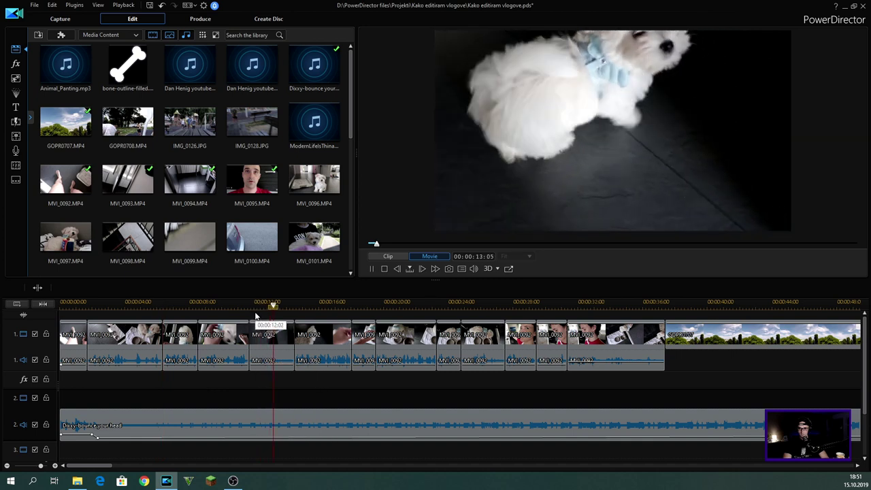
left_click(243, 306)
left_click(247, 437)
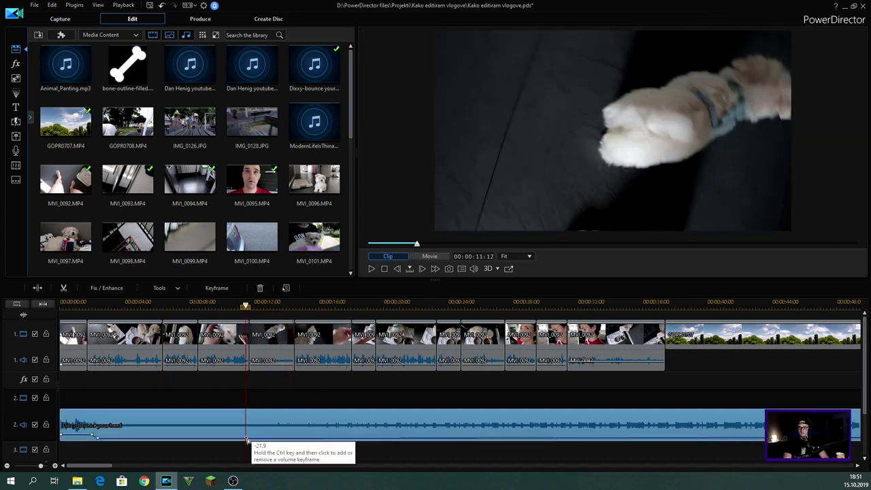
left_click(253, 437, "ctrl")
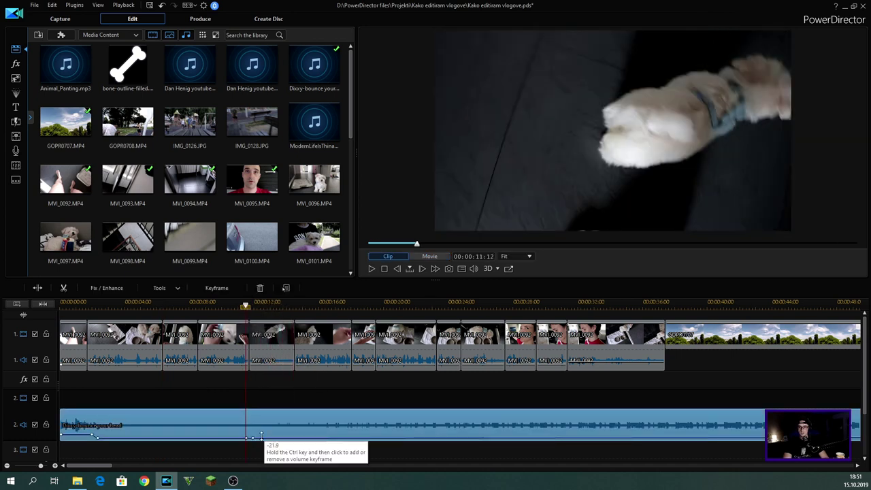
left_click_drag(253, 437, 253, 435)
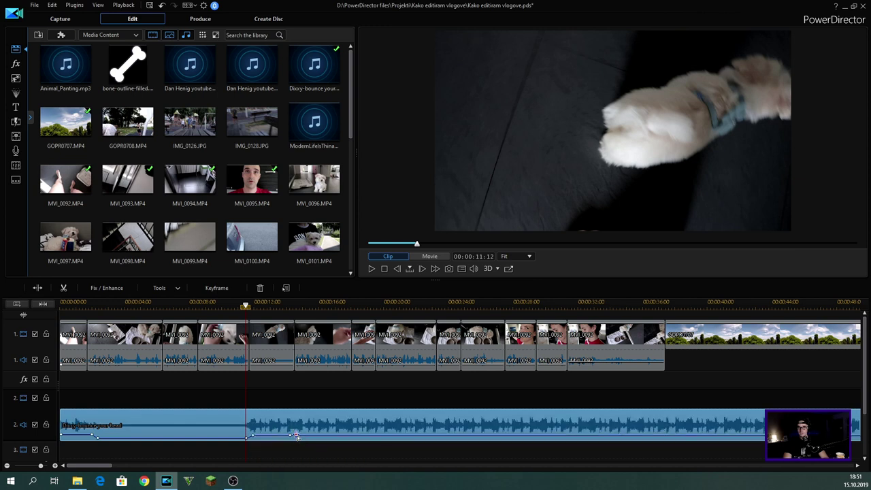
left_click_drag(299, 437, 300, 440)
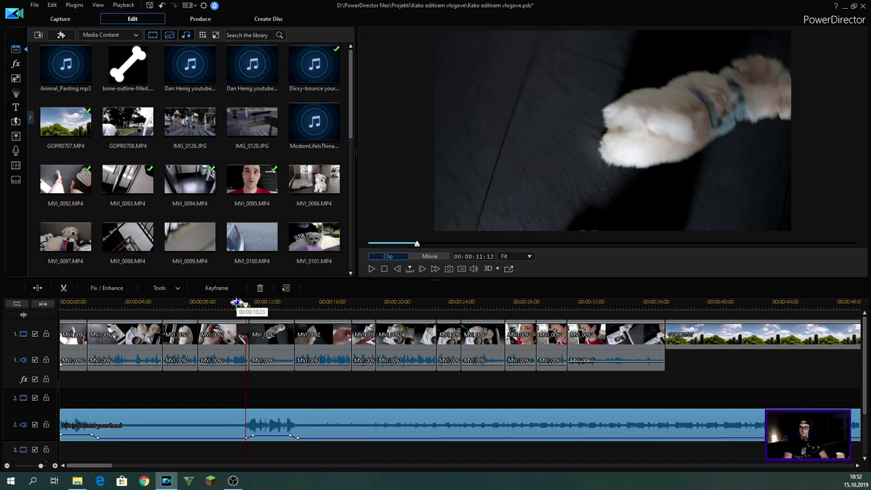
- Play from 00:00:10:23, add three volume keyframes to the music from about 00:00:26:04, and raise the middle one
left_click(237, 305)
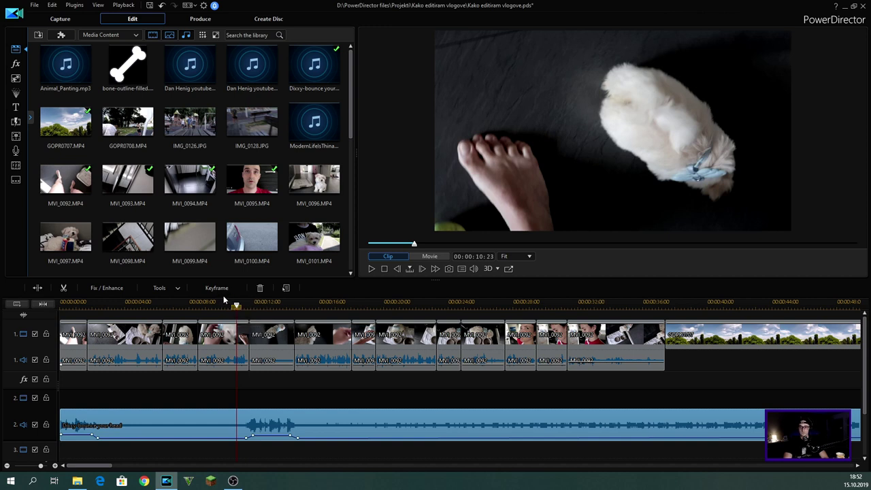
key("space")
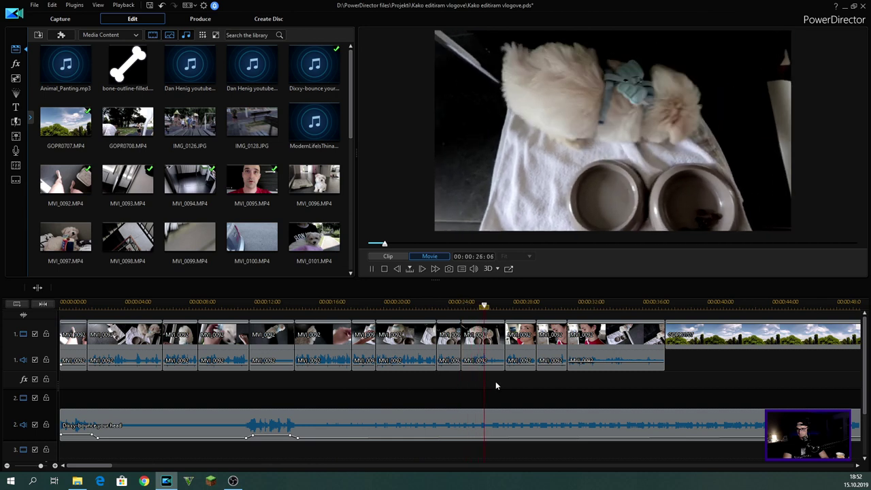
key("space")
left_click(482, 439)
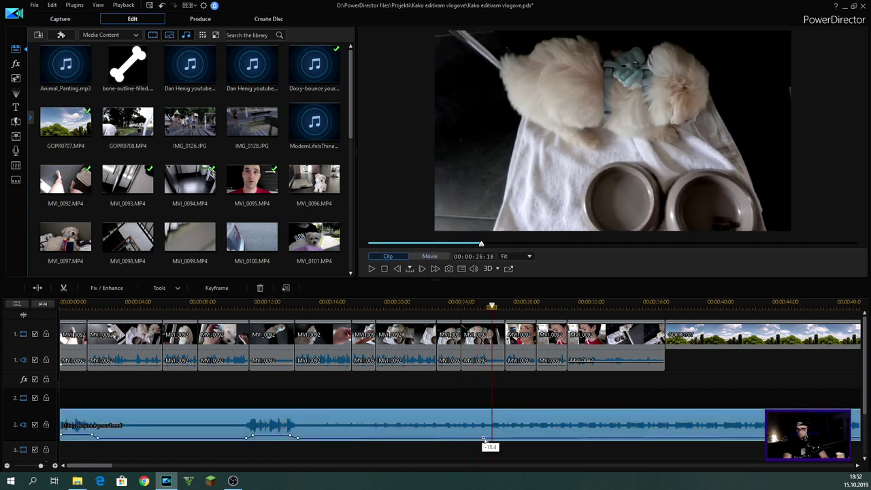
left_click(515, 440)
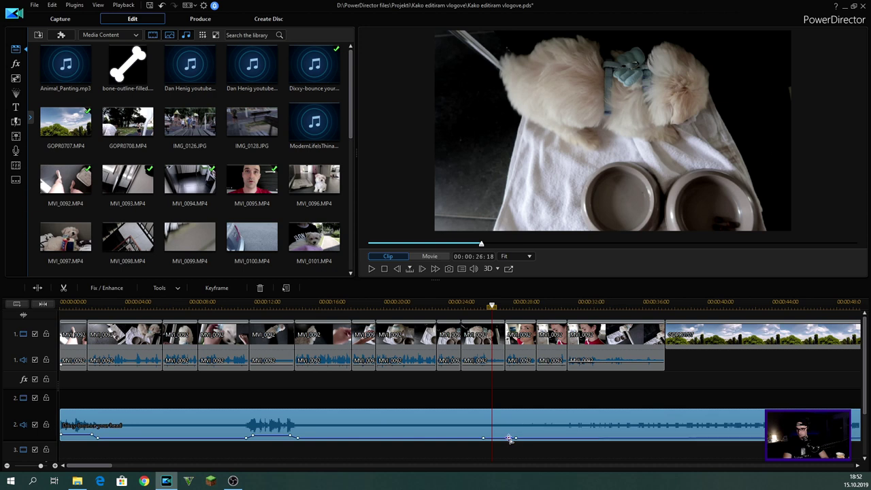
left_click_drag(501, 439, 500, 435)
- Play on from 00:00:26:04 and raise the audio volume of the last MVI_0092 segment
left_click(483, 304)
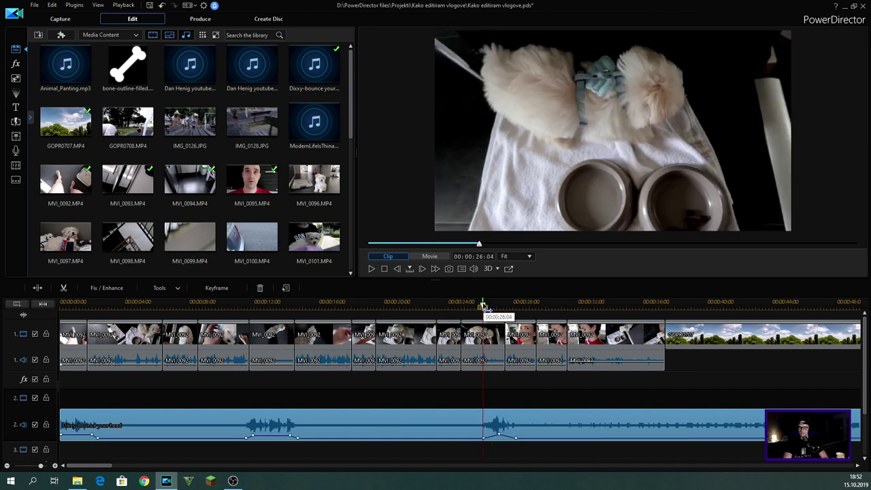
key("space")
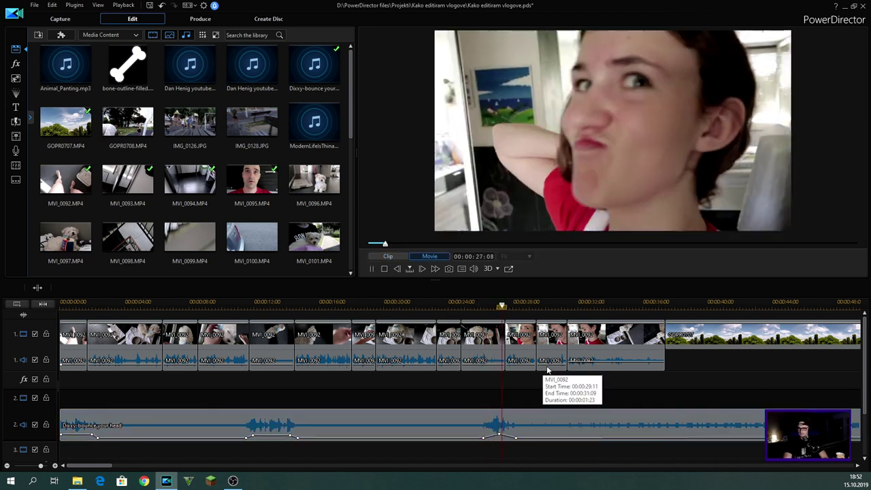
key("space")
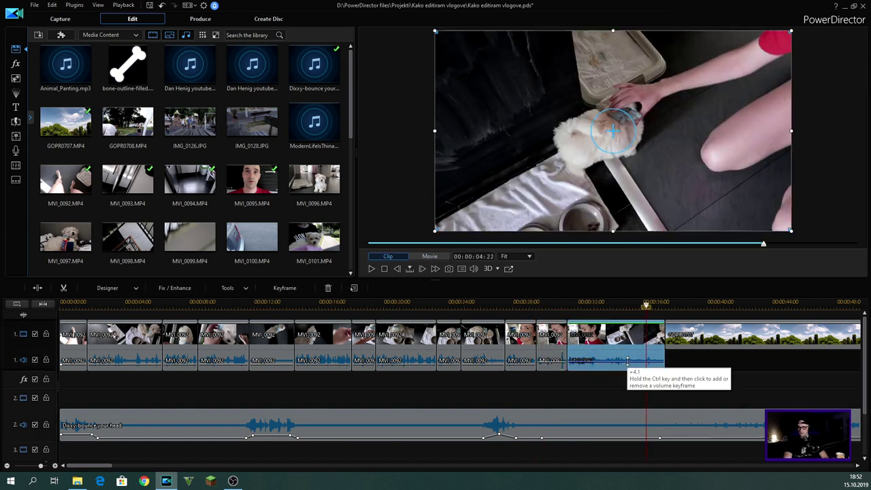
left_click_drag(628, 361, 629, 356)
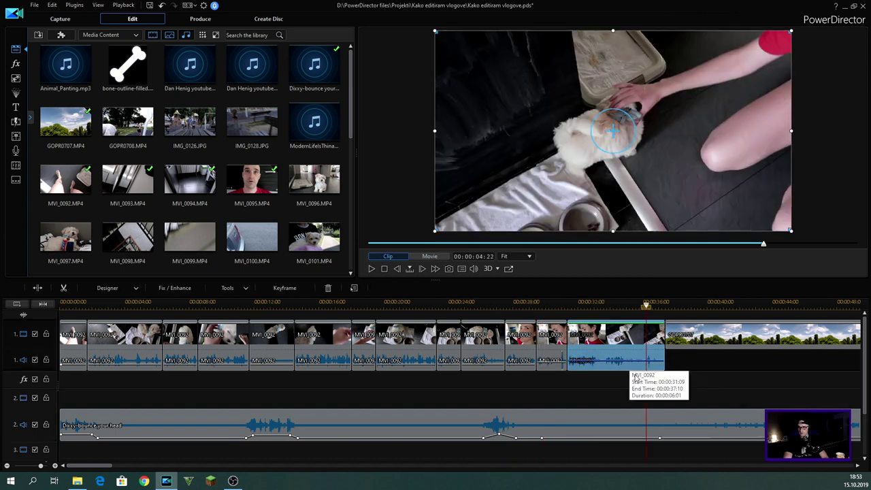
- Add volume keyframes to the music near the start of the GOPR0707 clip, raise the volume from there, and play the result
left_click(658, 404)
key("space")
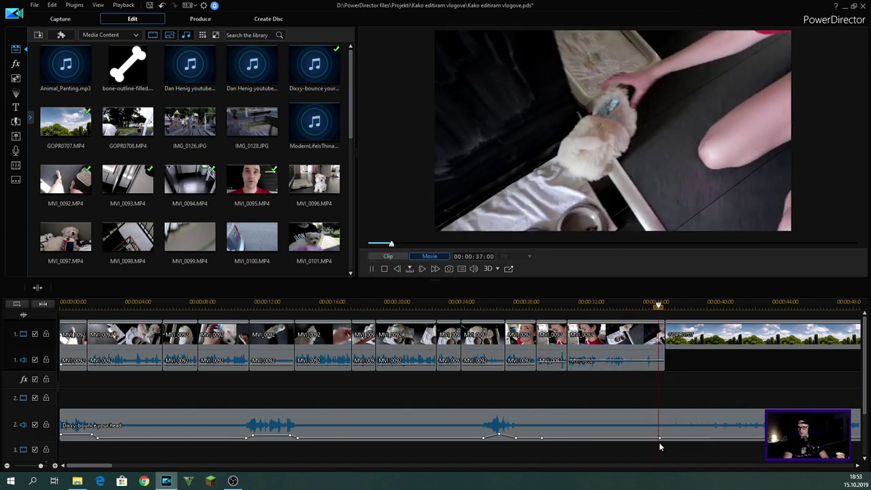
key("space")
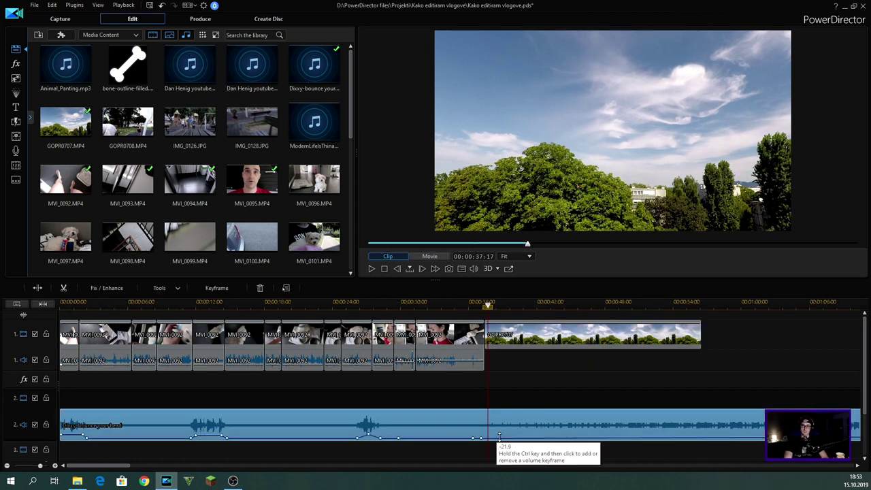
left_click_drag(483, 439, 486, 434)
left_click(579, 398)
key("space")
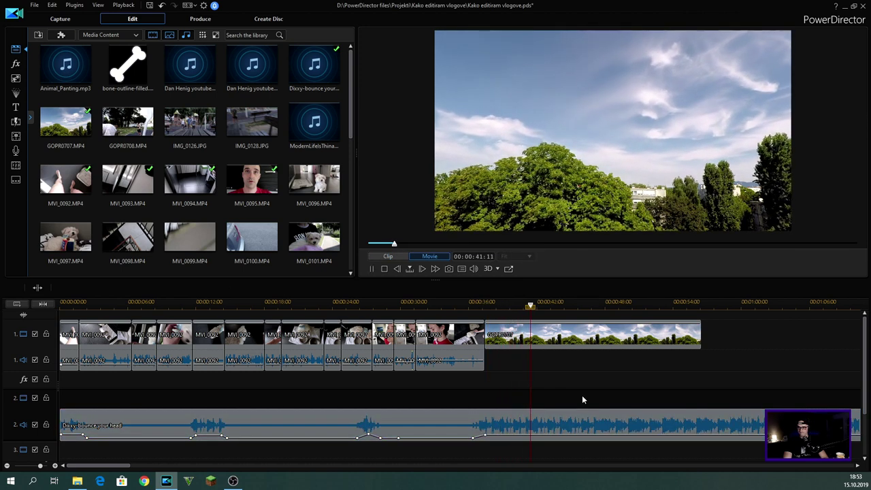
- Add a timeline marker without a note at 00:00:47:23 over the GOPR0707 clip
key("space")
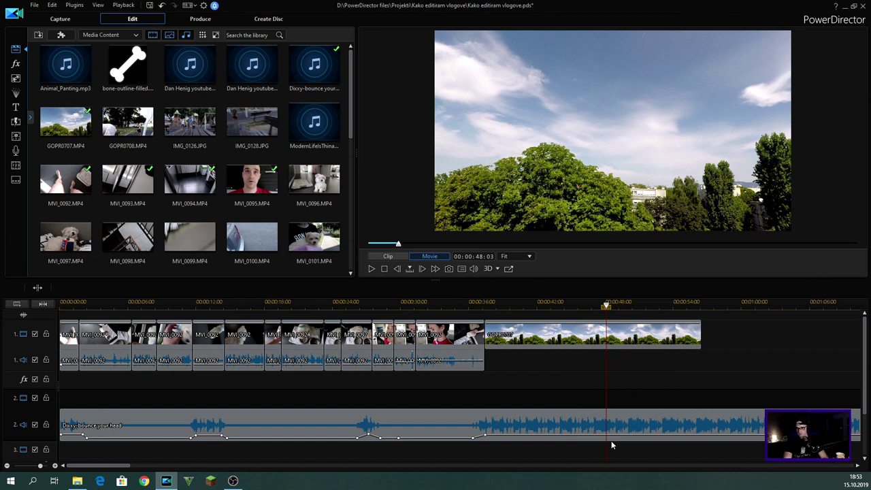
left_click(610, 335)
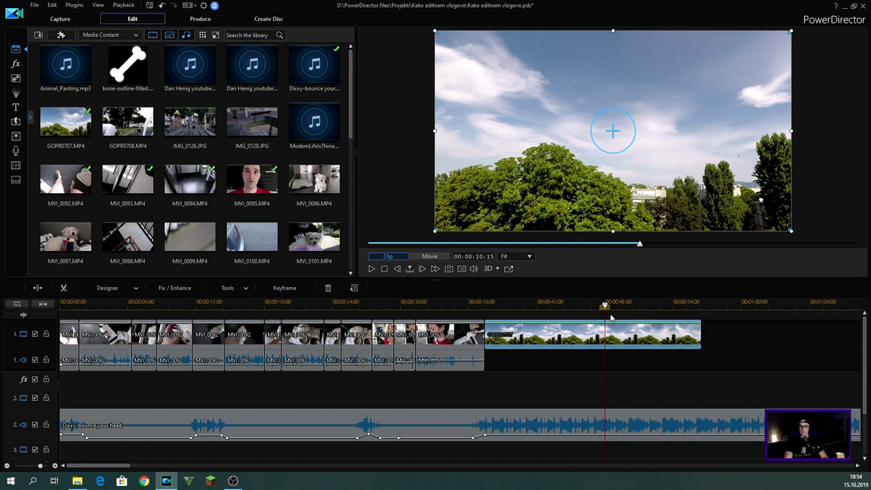
right_click(605, 307)
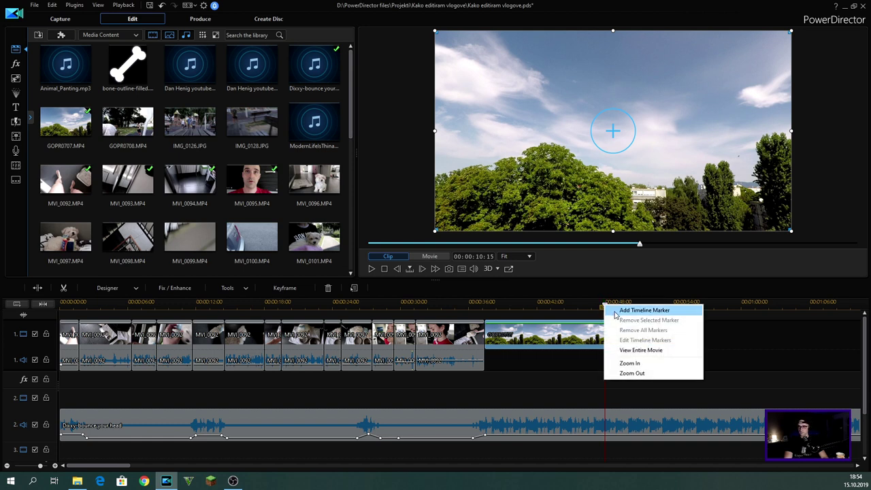
left_click(643, 310)
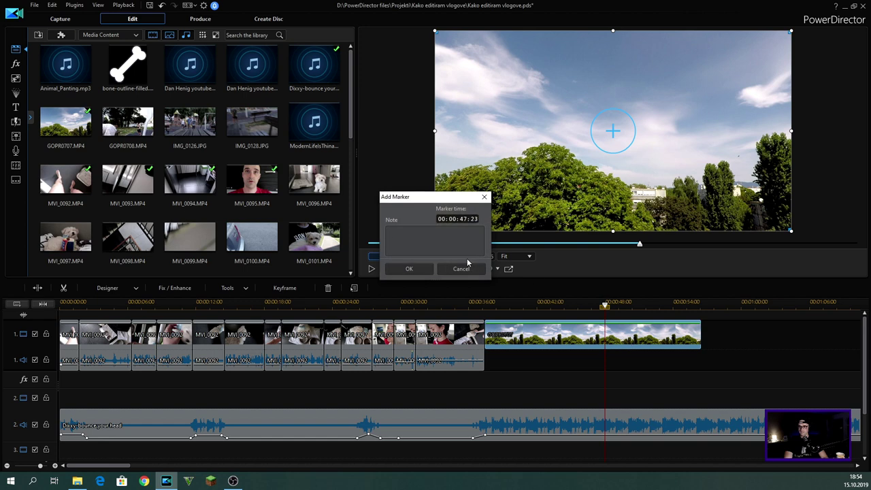
left_click(409, 268)
- Review the transition into the GOPR0707 clip and split that clip at 00:00:38:24
left_click(629, 305)
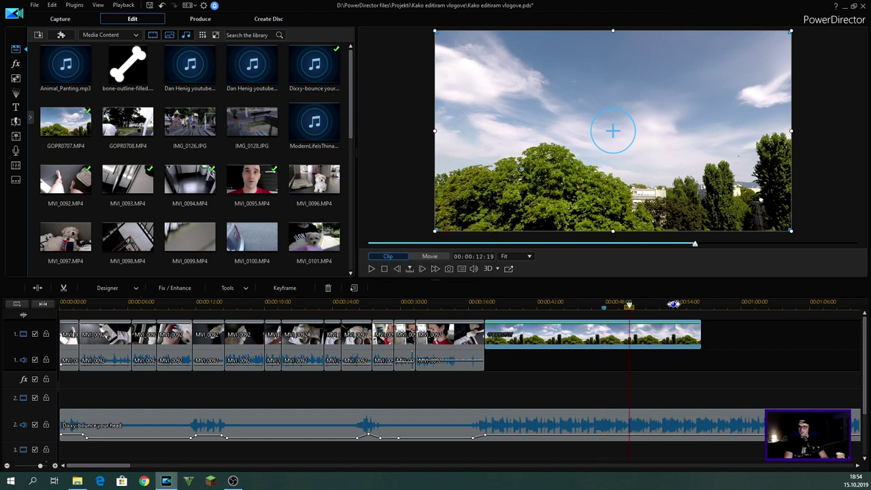
left_click(673, 304)
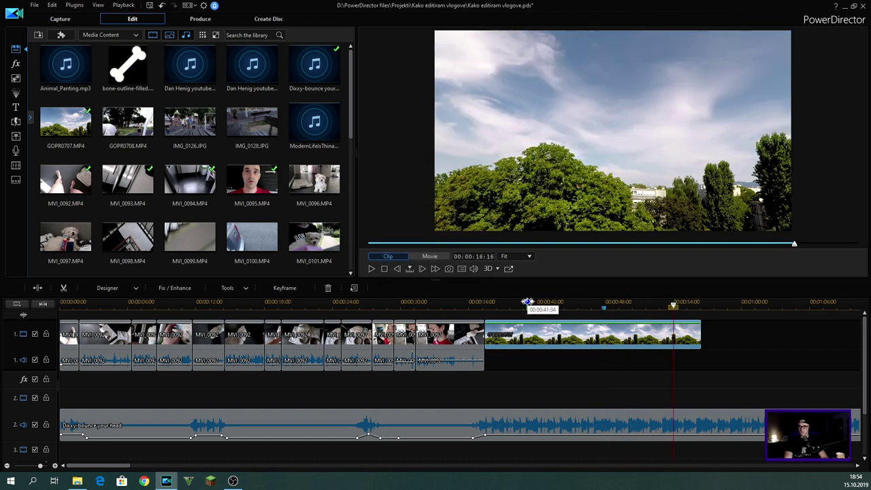
left_click(528, 303)
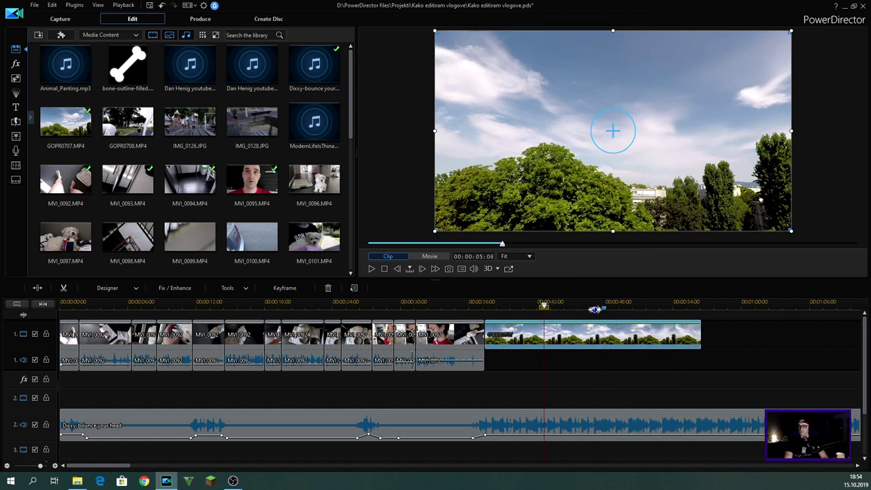
left_click(475, 303)
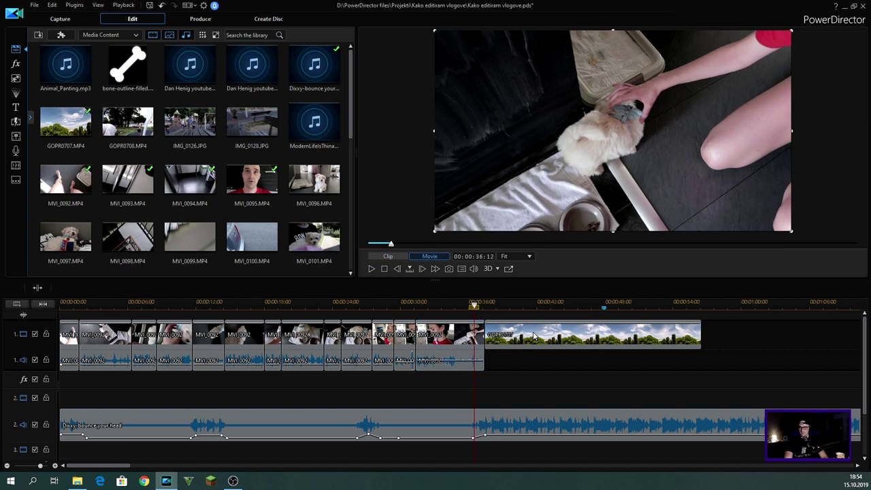
key("space")
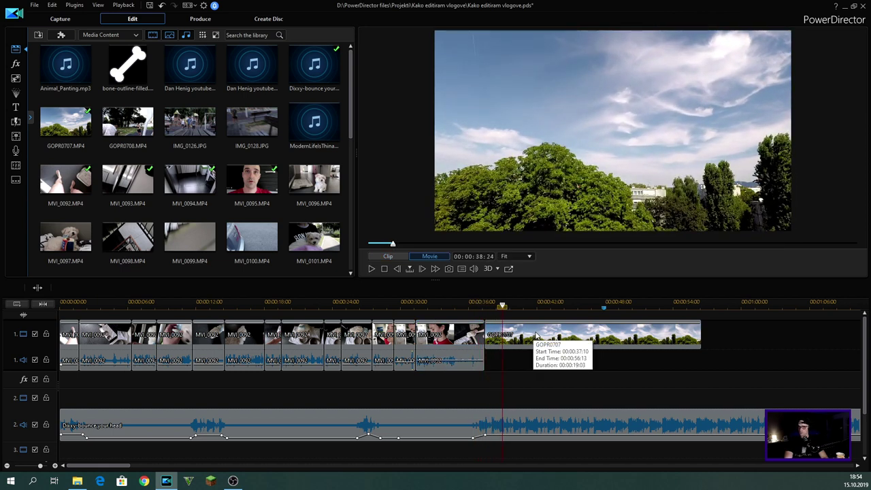
left_click(522, 334)
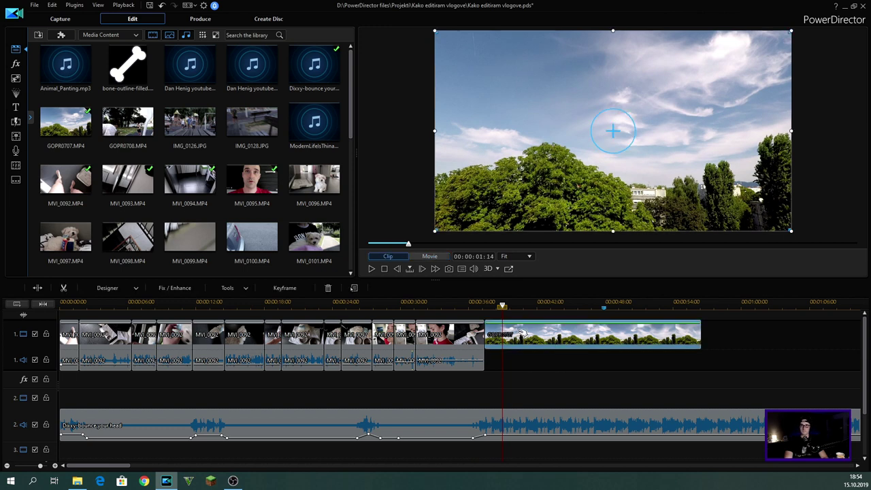
key("ctrl+t")
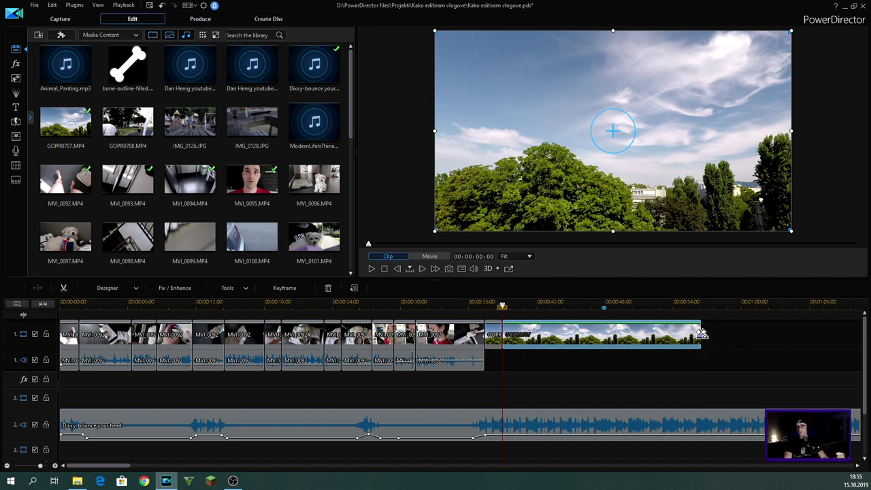
- Speed up the second GOPR0707 segment by compressing its end to the marker at 00:00:47:23, and play it back
left_click_drag(701, 333, 603, 332)
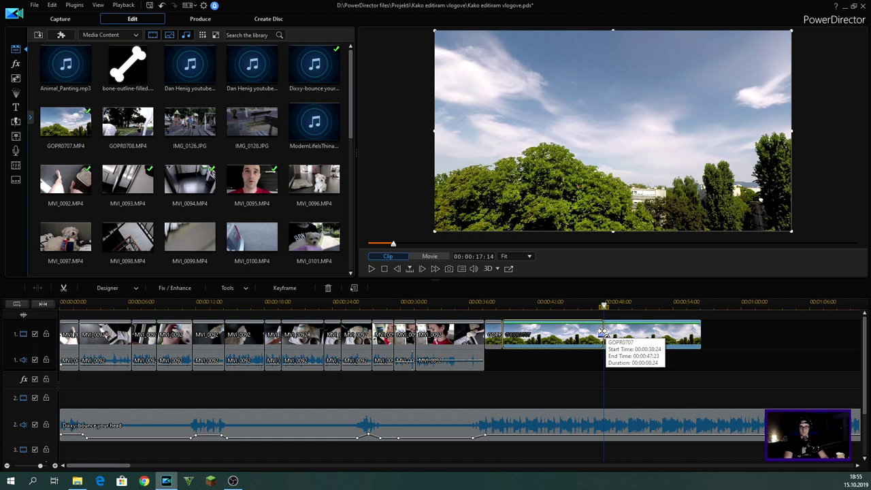
left_click_drag(602, 333, 603, 332)
left_click(474, 304)
key("space")
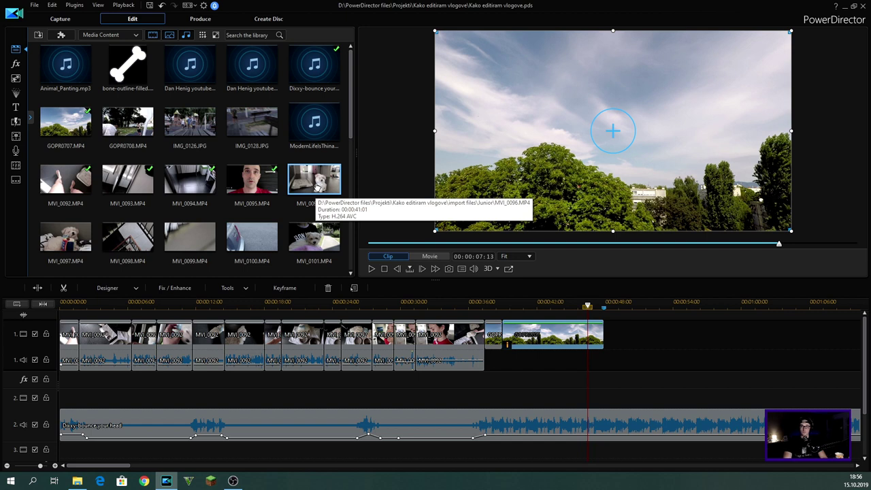
- Place MVI_0096.MP4 on video track 1 directly after the GOPR0707 clip, play it, and split it at about 00:00:50:05
left_click_drag(314, 184, 609, 344)
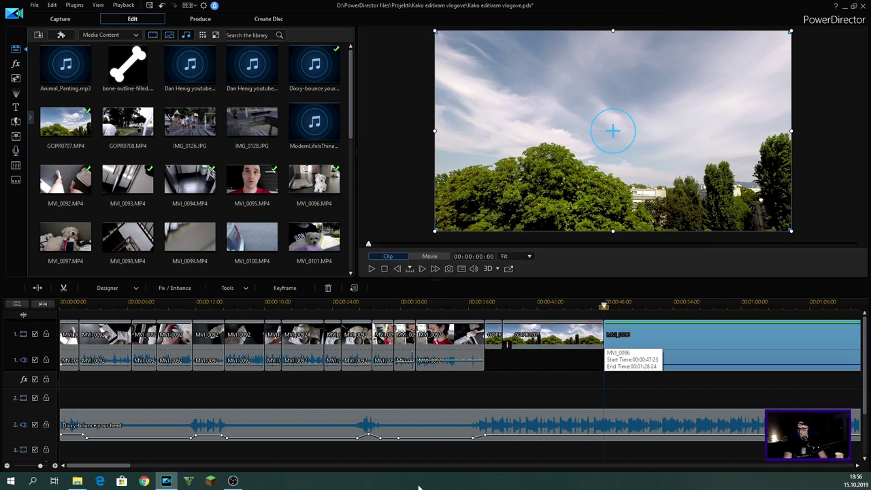
key("space")
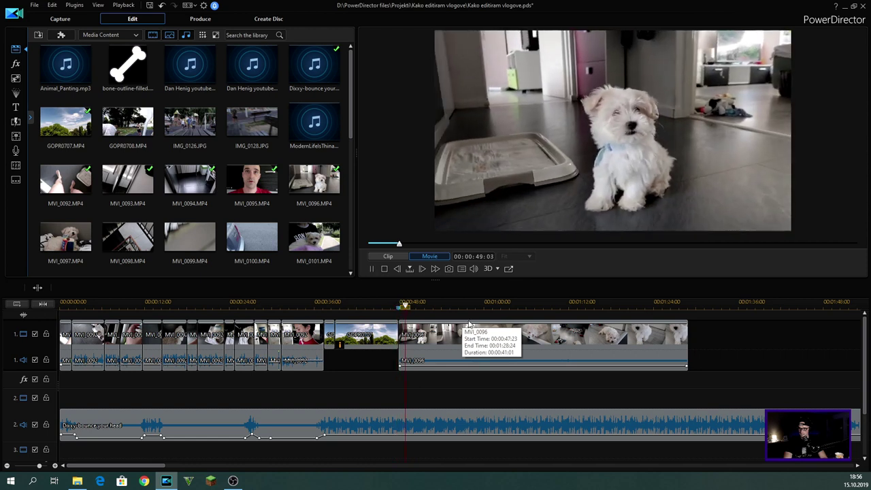
left_click(455, 334)
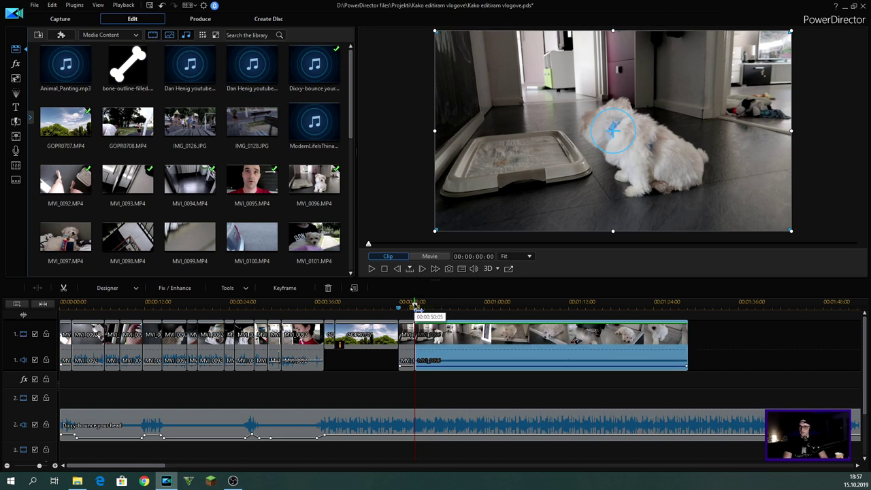
- Split the second MVI_0096 segment at 00:01:00:24, remove the part before the cut, close the gap, and return the playhead to 00:00:49:12
left_click_drag(415, 306, 492, 308)
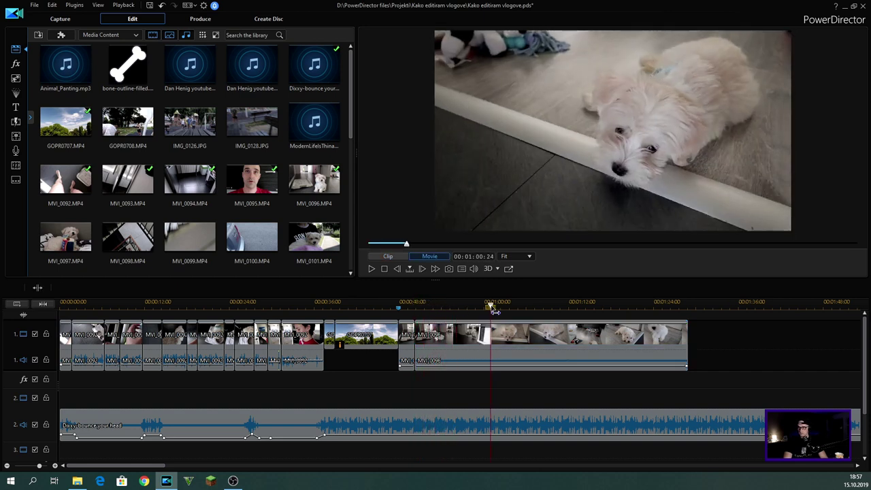
left_click(511, 334)
key("ctrl+t")
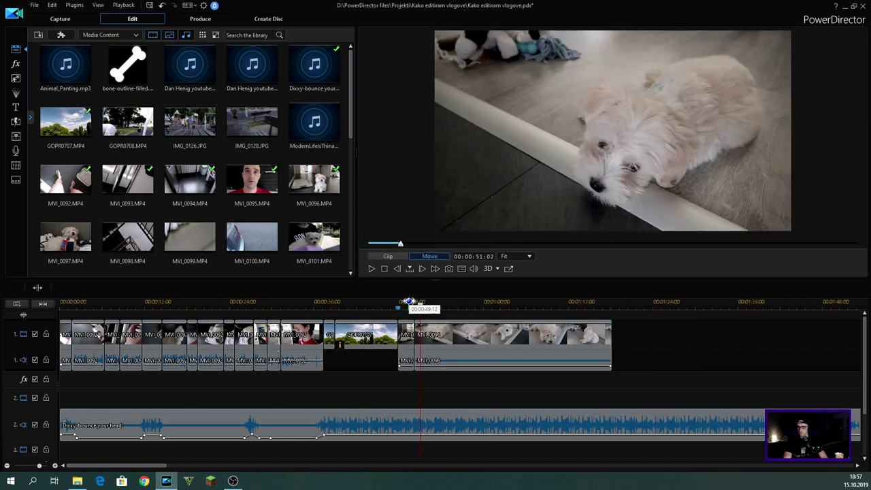
left_click(409, 303)
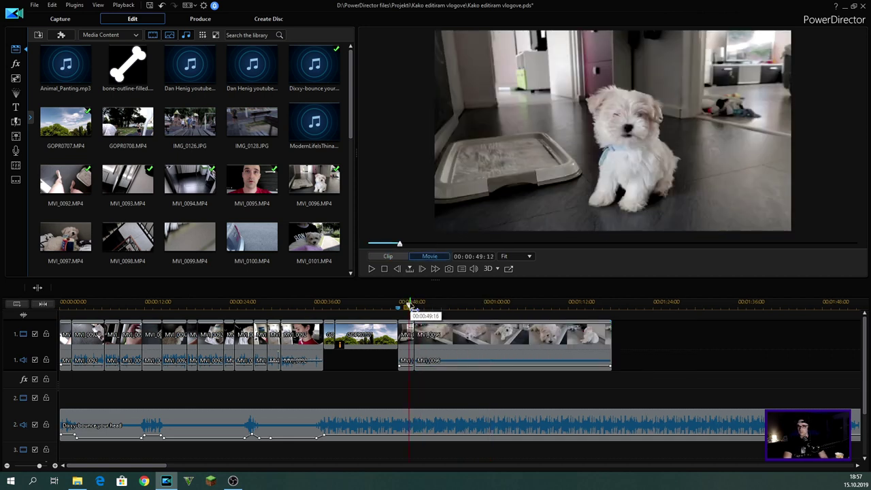
- Play MVI_0096 from 00:00:49:12, split its remaining footage at two points, and remove the middle part, closing the gap
key("space")
key("space")
left_click(455, 341)
key("ctrl+t")
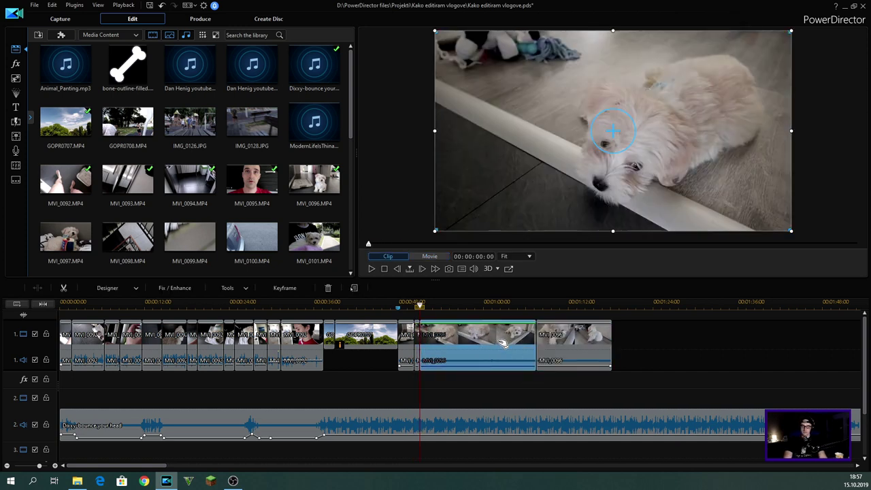
right_click(502, 343)
left_click(579, 374)
- Cut another unwanted section out of MVI_0096, close the gap, and play the result up to 00:00:54:02
left_click(411, 305)
key("space")
key("space")
key("ctrl+t")
left_click_drag(469, 311, 476, 313)
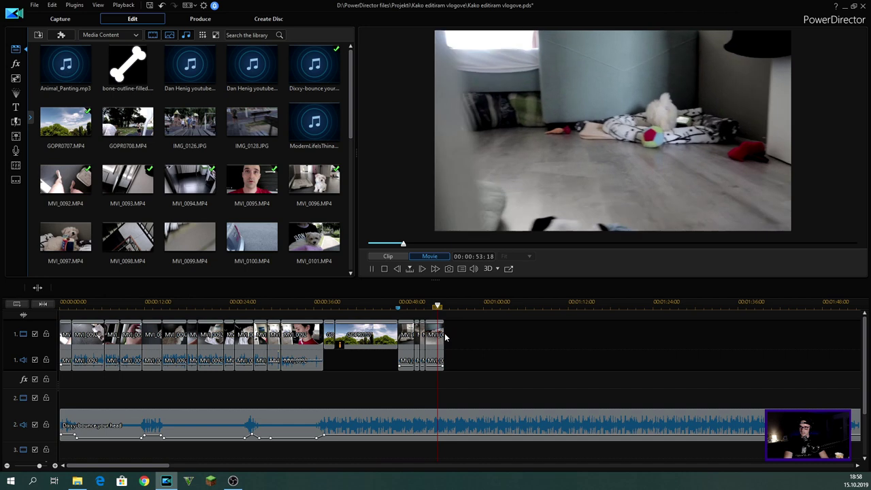
key("space")
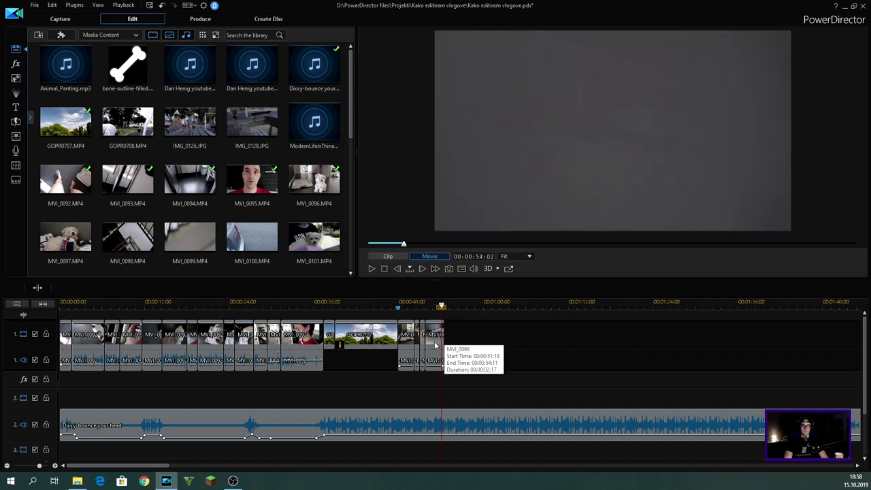
- Split the last MVI_0096 segment at 00:00:54:02 and remove the short remainder after the cut
left_click(436, 346)
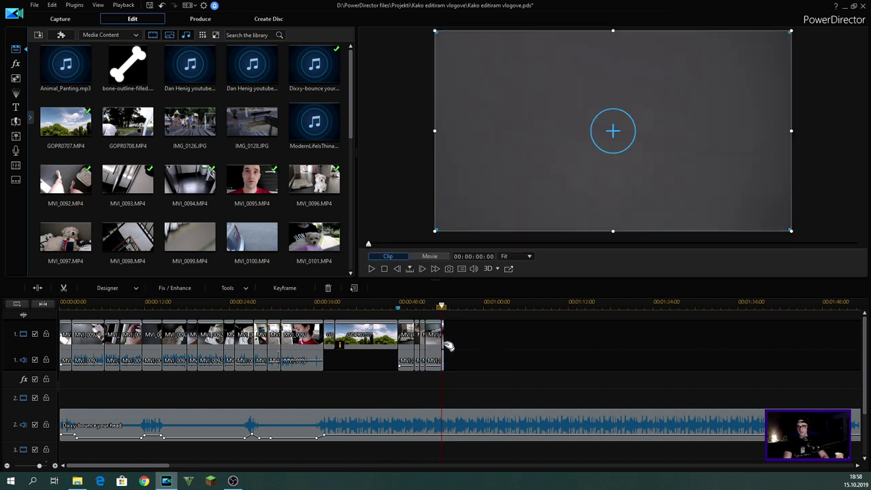
key("Delete")
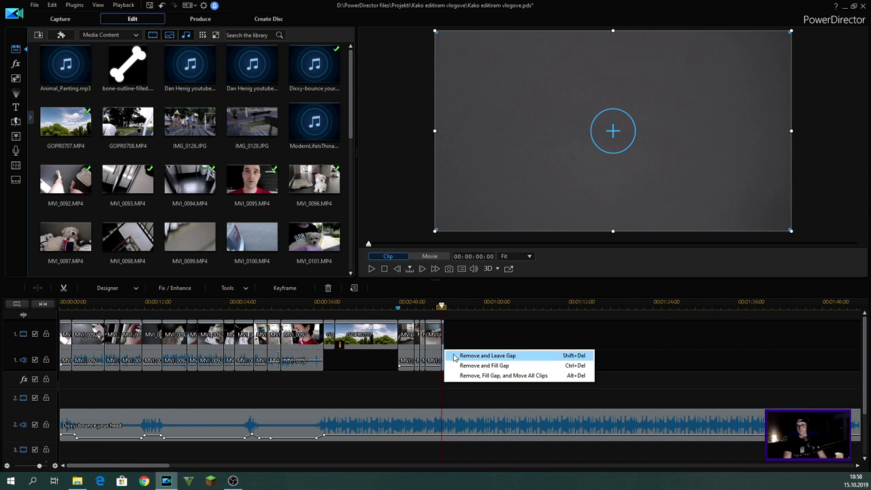
left_click(455, 357)
- Preview MVI_0098.MP4 from the library and place it on video track 1 after the last MVI_0096 segment
left_click(147, 238)
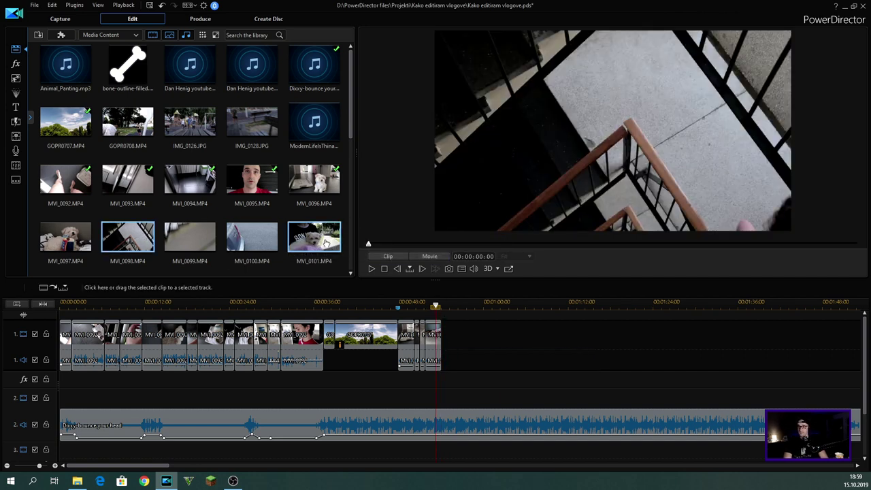
left_click_drag(372, 247, 457, 244)
left_click(439, 308)
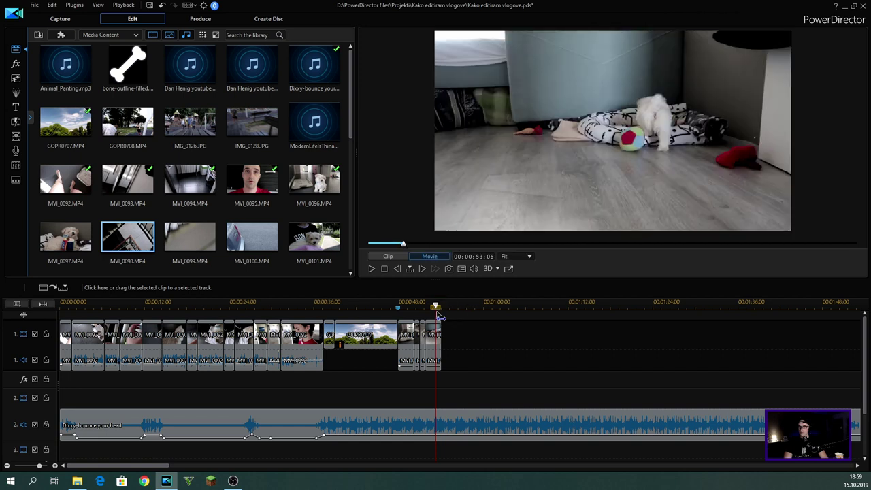
left_click(444, 307)
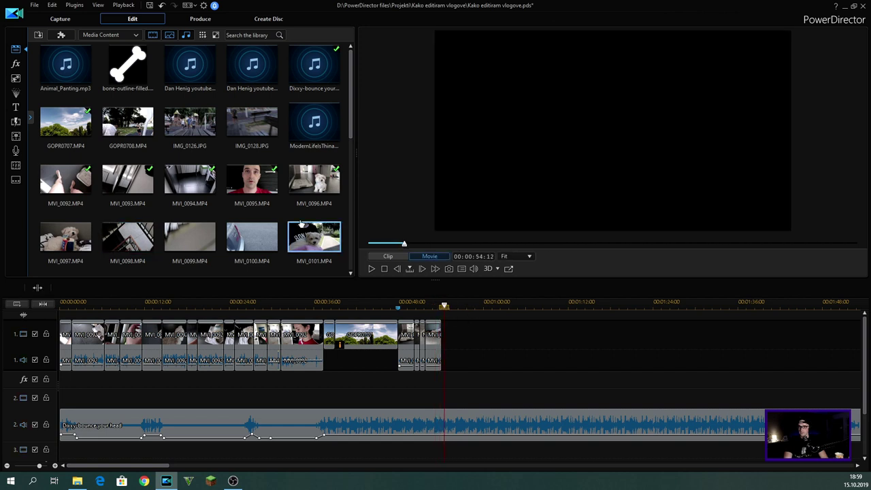
left_click(134, 243)
left_click_drag(412, 246, 484, 243)
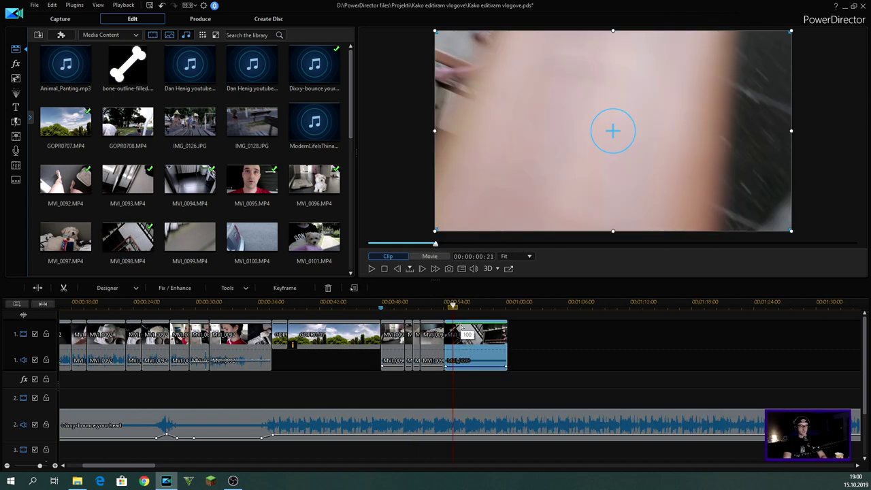
- Split MVI_0098 at 00:00:00:21 of the clip, remove the part before the cut, close the gap, and play the transition from 00:00:52:20
key("ctrl+t")
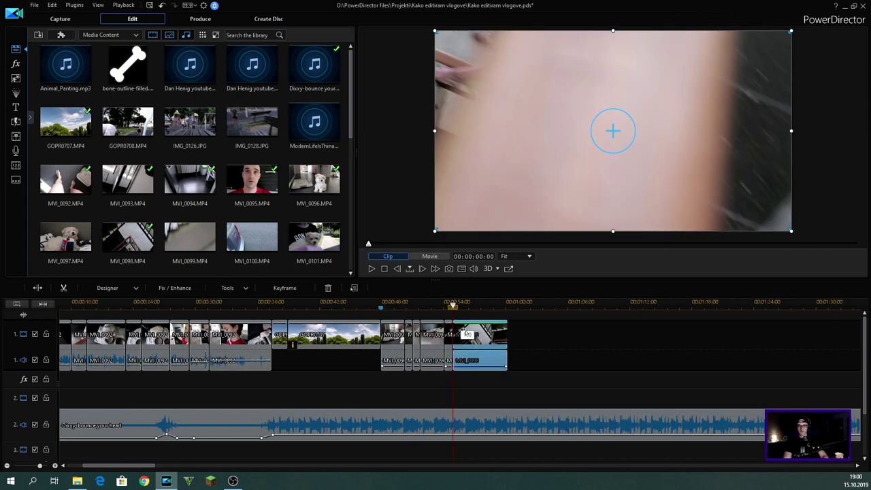
left_click(449, 345)
key("Delete")
left_click(488, 376)
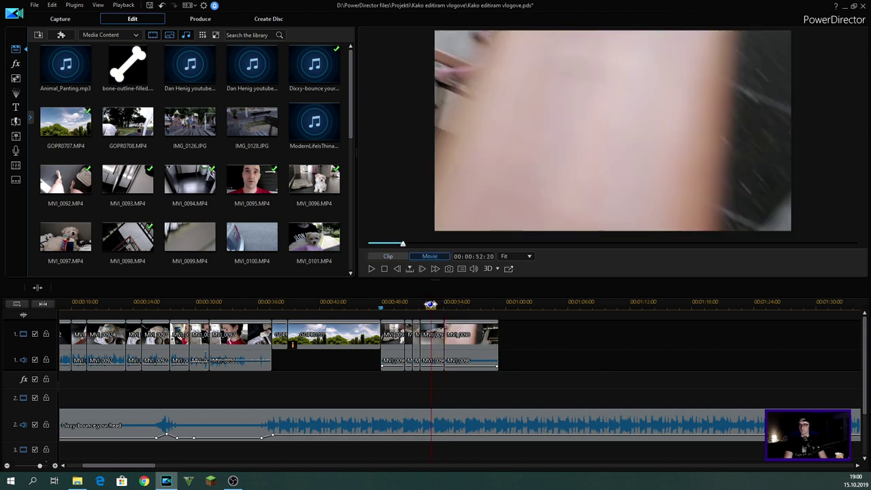
key("space")
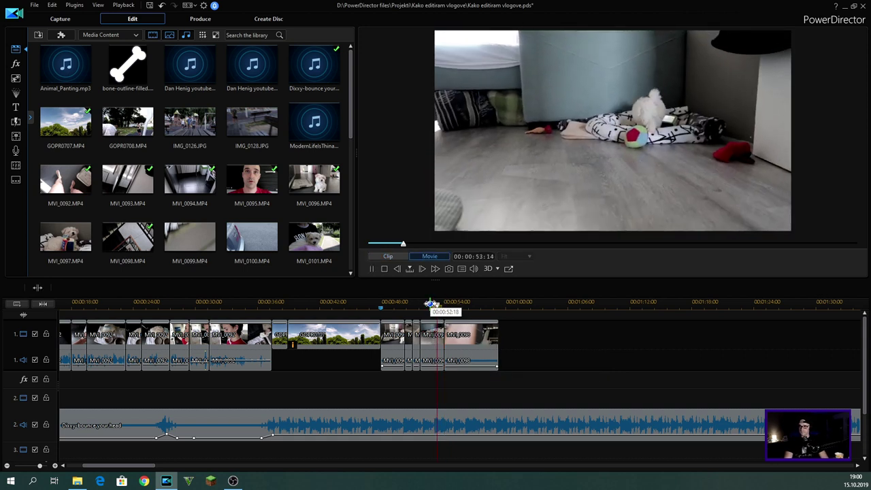
key("space")
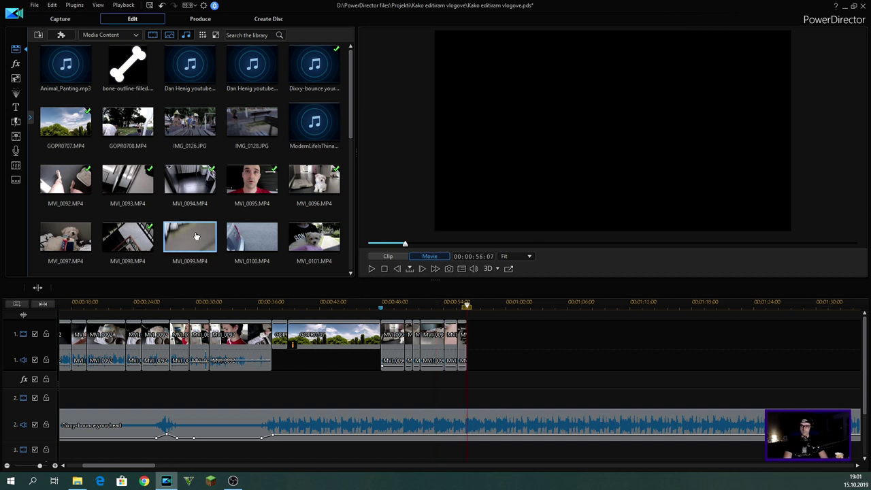
- Place MVI_0099.MP4 on video track 1, cut off its start up to 00:00:58:21, and join it to the end of MVI_0098 at 00:00:56:07
left_click_drag(473, 343, 493, 343)
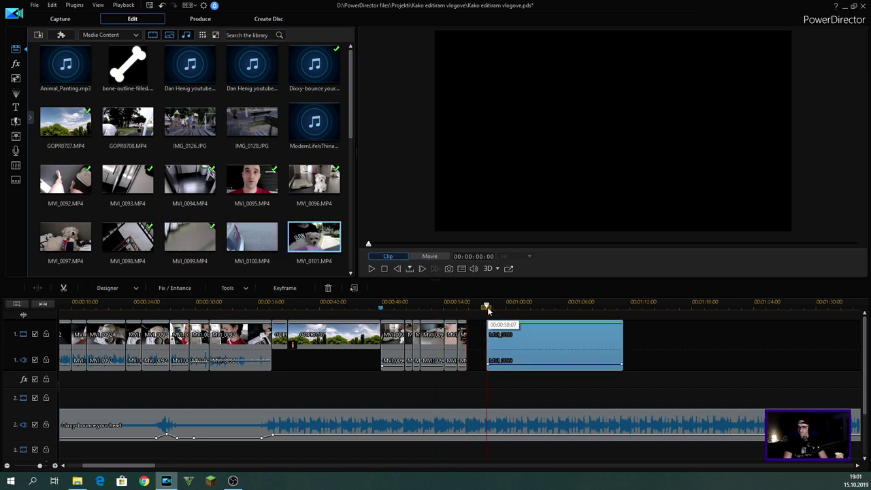
left_click(492, 306)
mouse_move(493, 308)
left_mouse_down()
mouse_move(519, 308)
mouse_move(489, 311)
mouse_move(497, 311)
left_mouse_up()
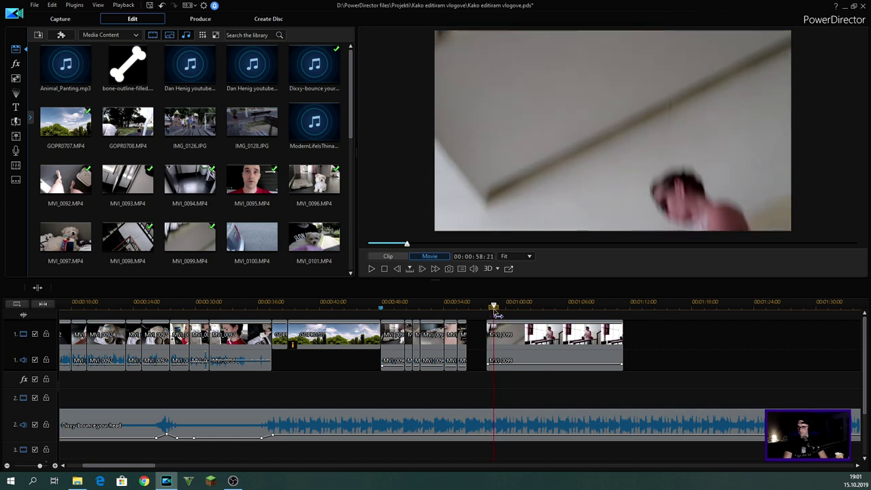
left_click(502, 340)
left_click_drag(502, 341, 484, 340)
left_click(502, 329)
- Split MVI_0099 shortly after its start and again at 00:00:06:20 of the second segment, then remove the part between, closing the gap
left_click(461, 309)
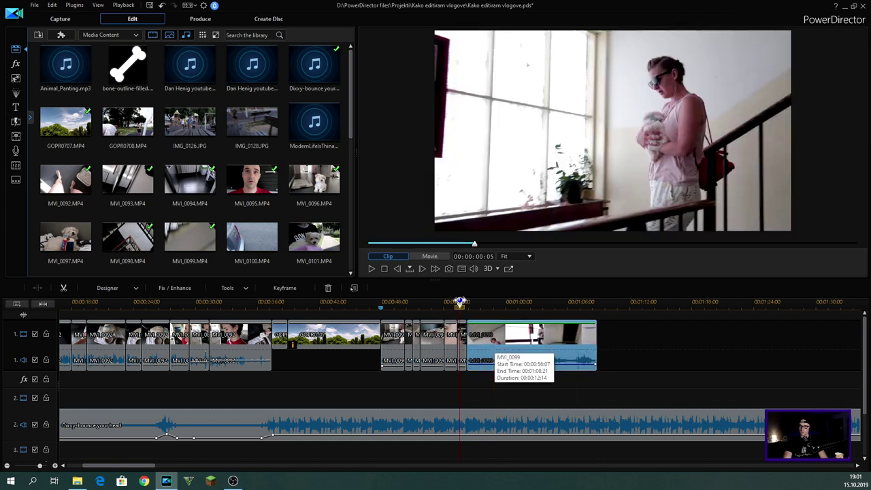
key("space")
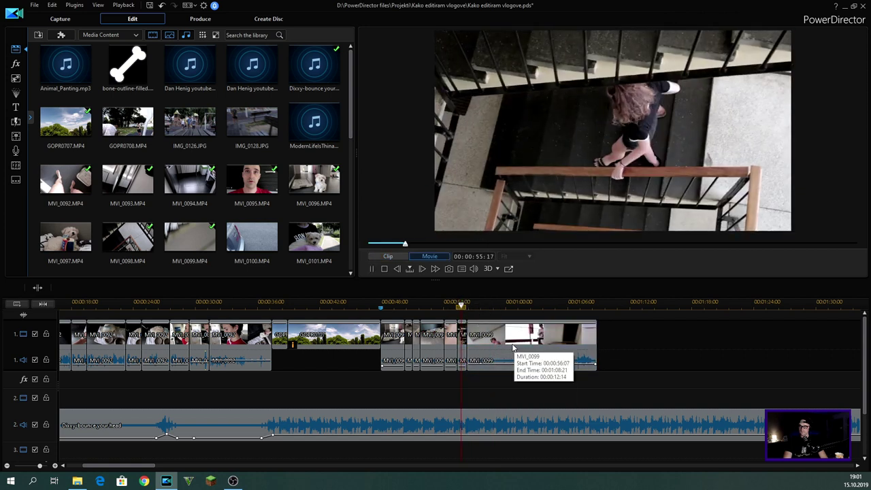
key("ctrl+t")
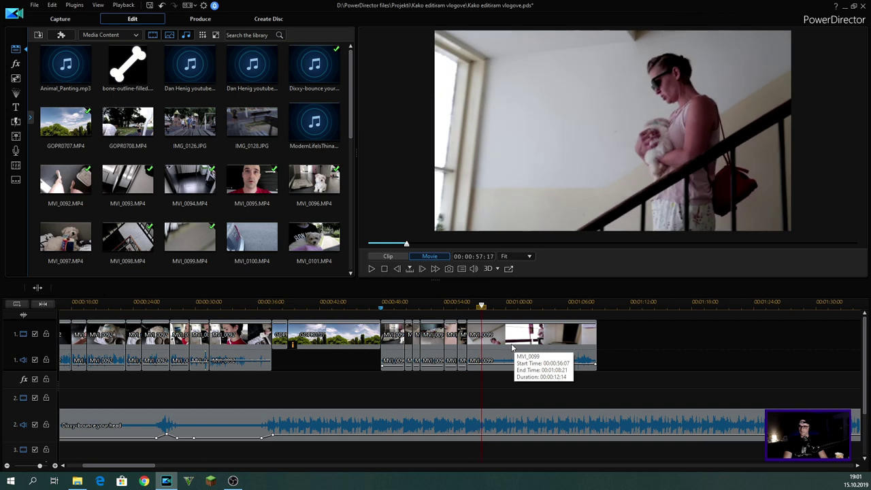
left_click(550, 325)
left_click_drag(550, 326, 545, 327)
left_click(536, 344)
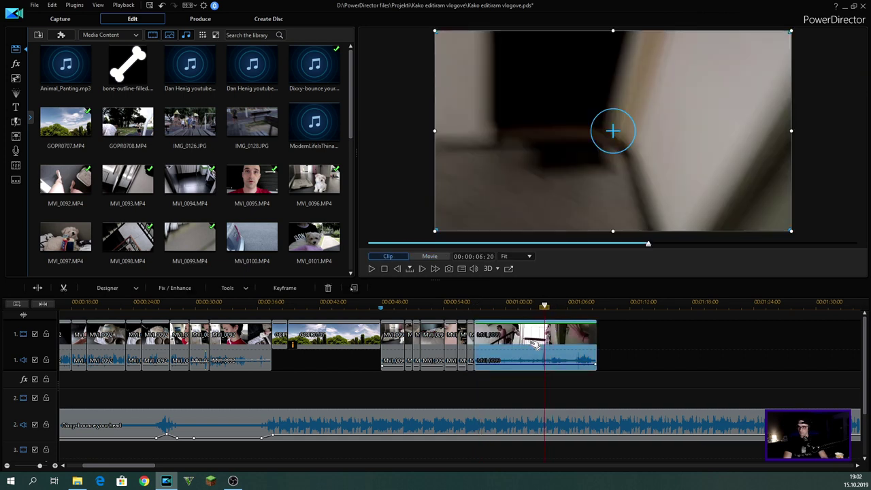
key("ctrl+t")
left_click(535, 344)
key("ctrl+Delete")
- Play MVI_0099 from 00:00:56:14, split it at 00:00:59:02, and remove the part after the cut
left_click_drag(475, 304, 470, 305)
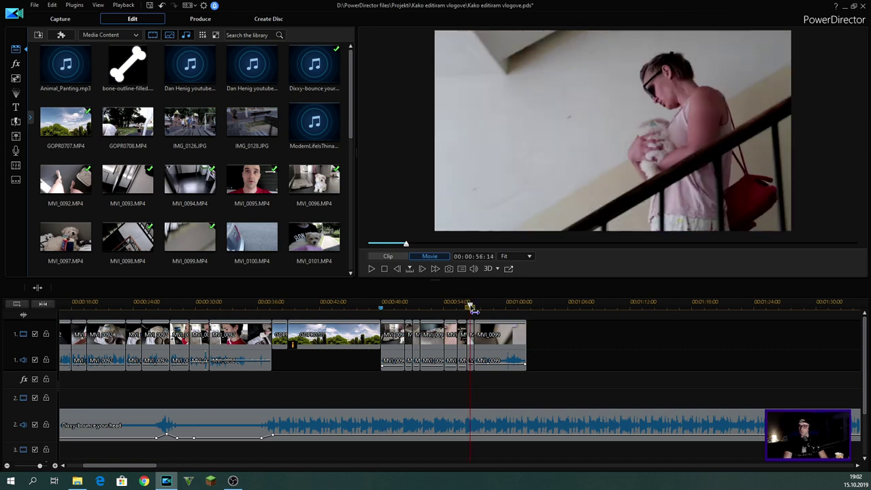
key("space")
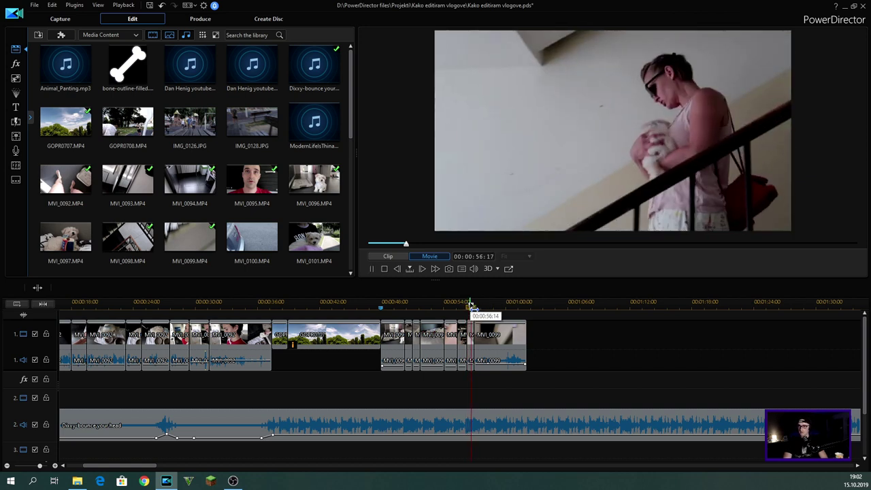
key("ctrl+t")
left_click(503, 335)
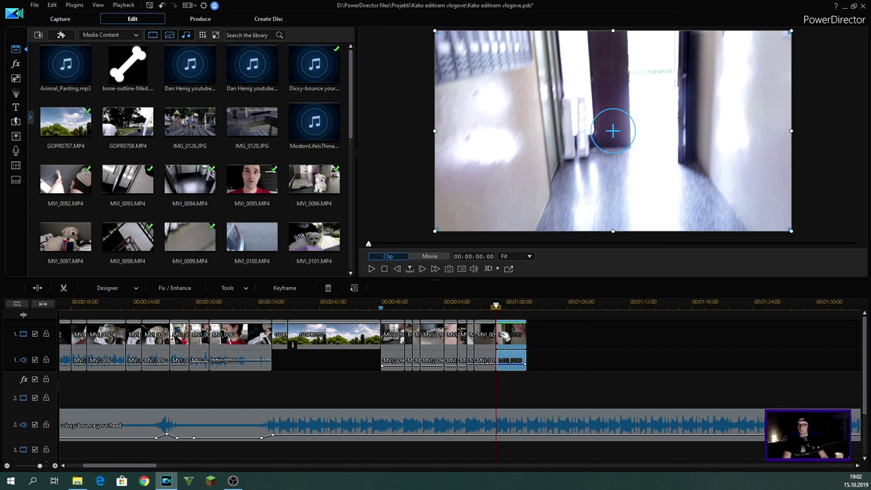
right_click(522, 347)
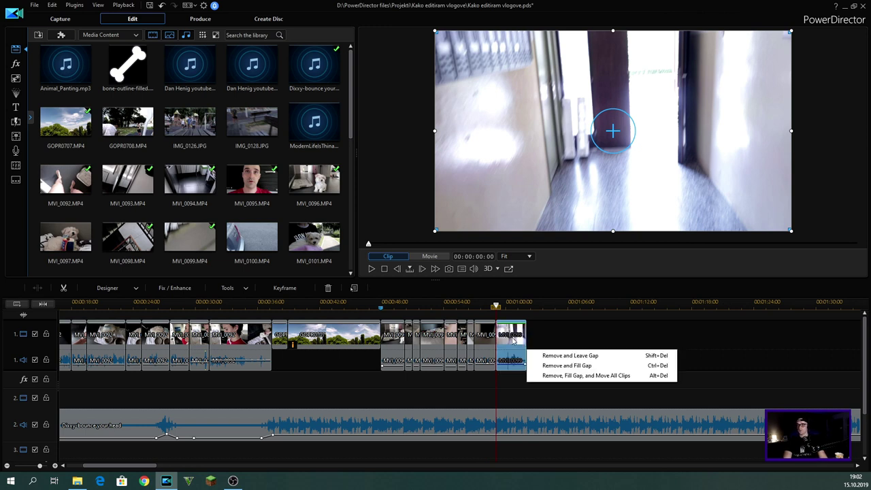
left_click(570, 356)
- Place MVI_0100.MP4 on video track 1, trim its start, join it to MVI_0099 at 00:00:59:02, and play the transition
left_click_drag(251, 236, 504, 347)
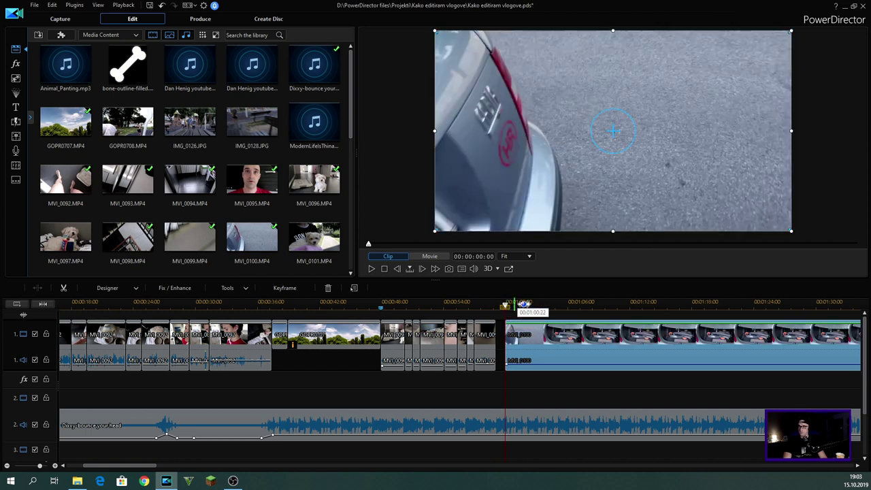
scroll(523, 304, "down", 3)
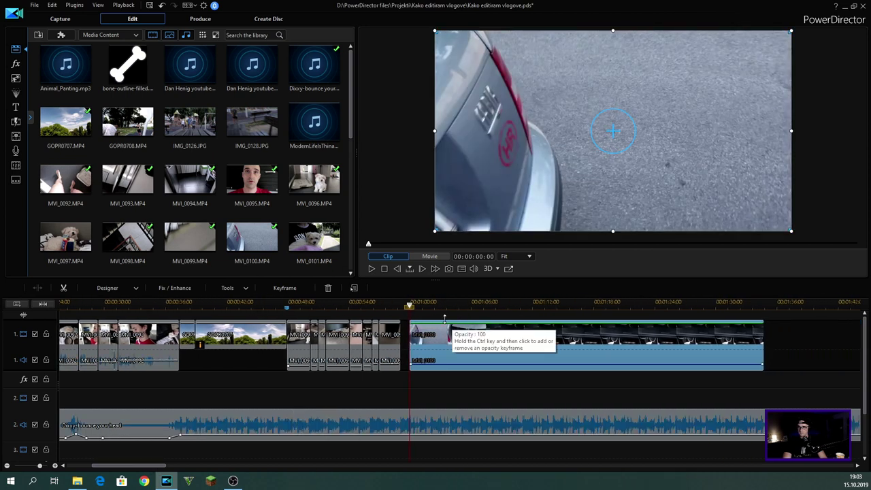
key("space")
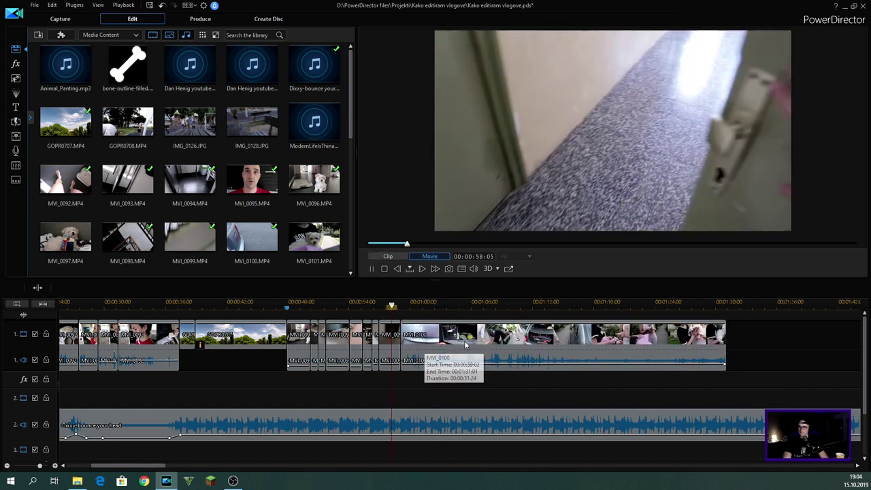
key("space")
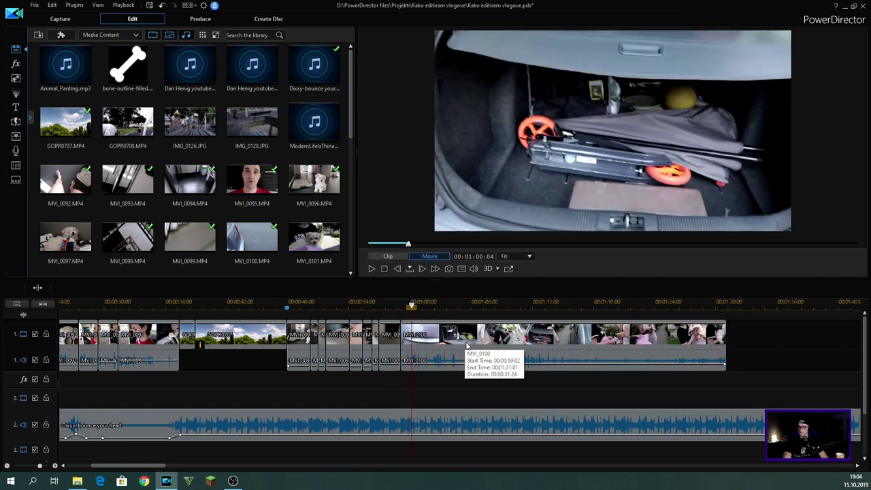
- Add volume keyframes to the Dixxy-bounce your head music from 00:00:59:20 and lower its level under the speech in MVI_0100
key("space")
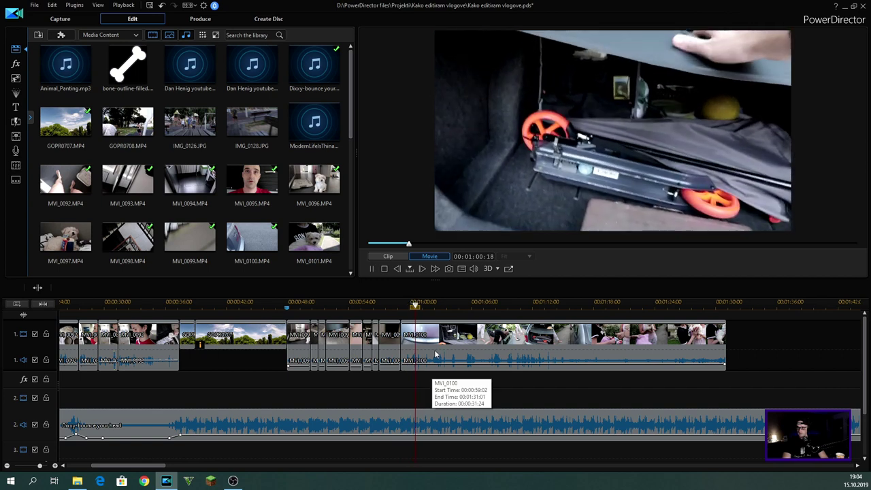
left_click(410, 419)
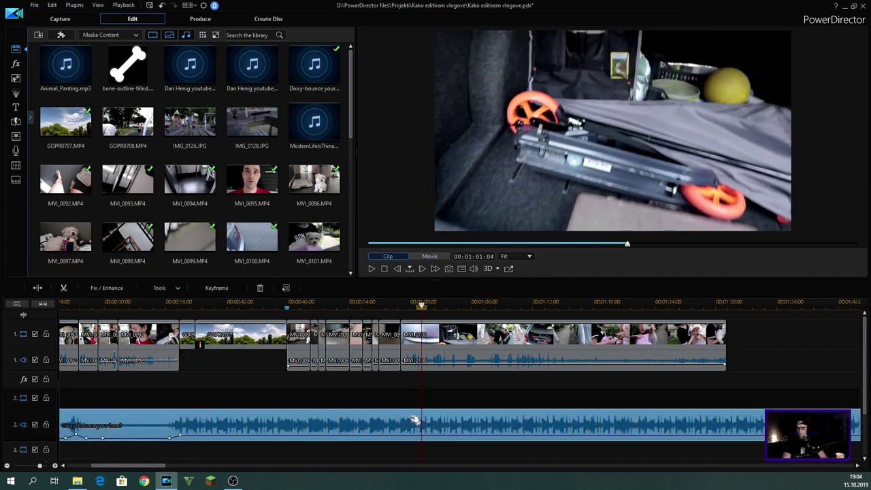
left_click_drag(407, 304, 415, 312)
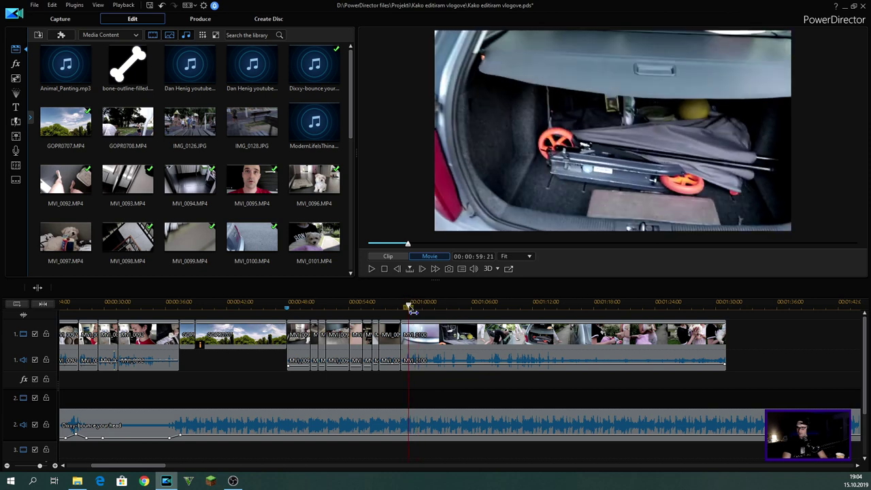
left_click(409, 434)
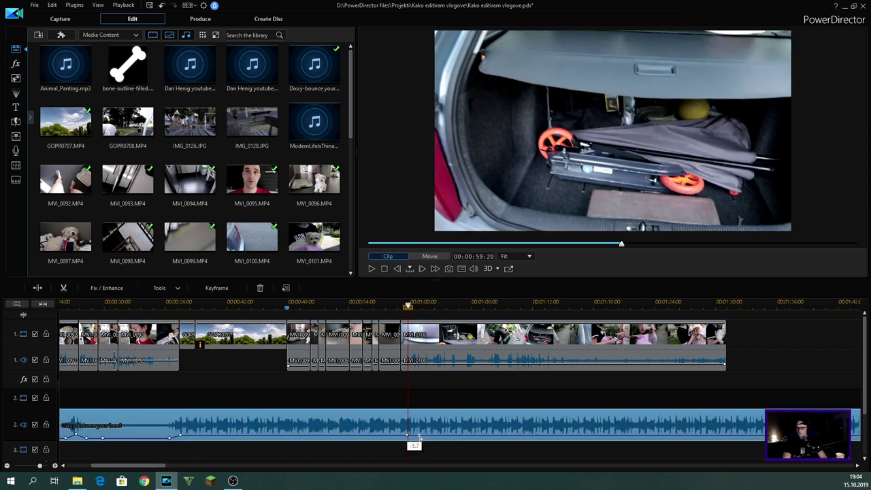
left_click_drag(419, 435, 415, 439)
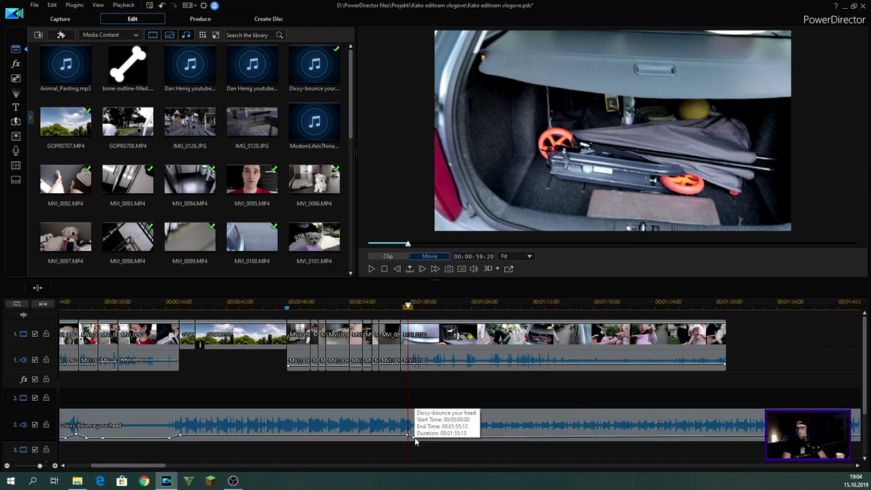
- Play MVI_0100 from 00:00:59:20 to check the lowered music and find the next cut point
key("space")
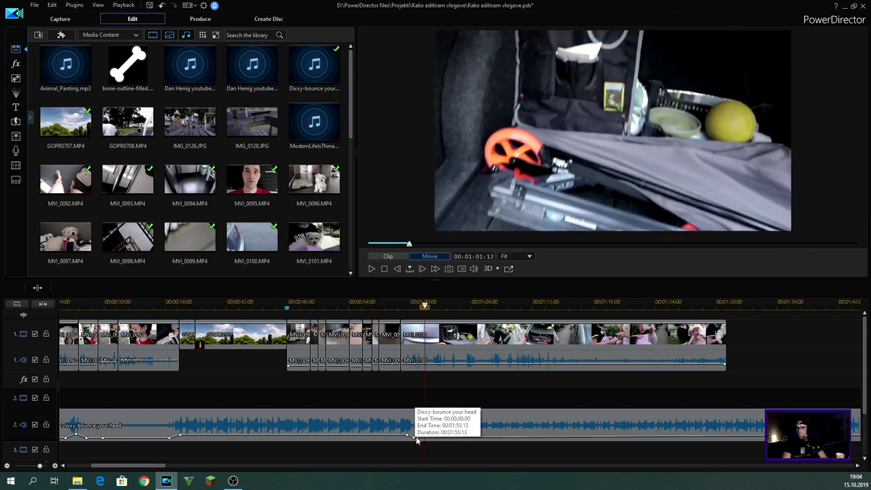
key("space")
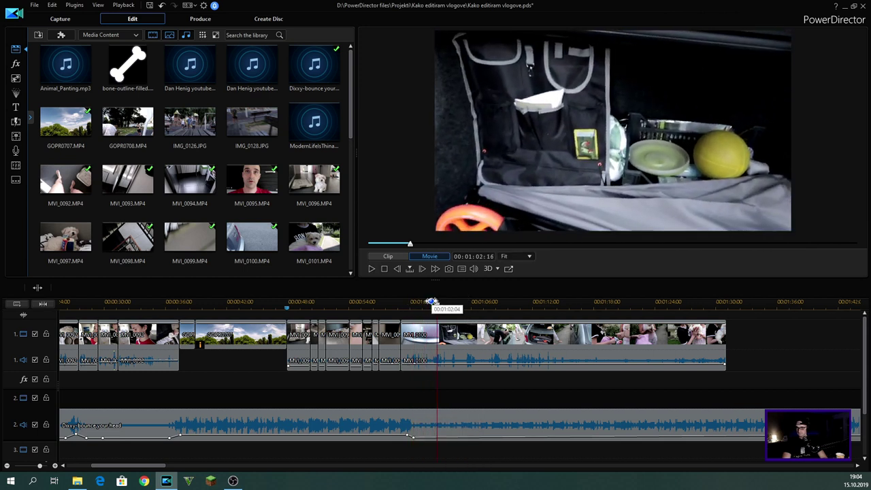
key("space")
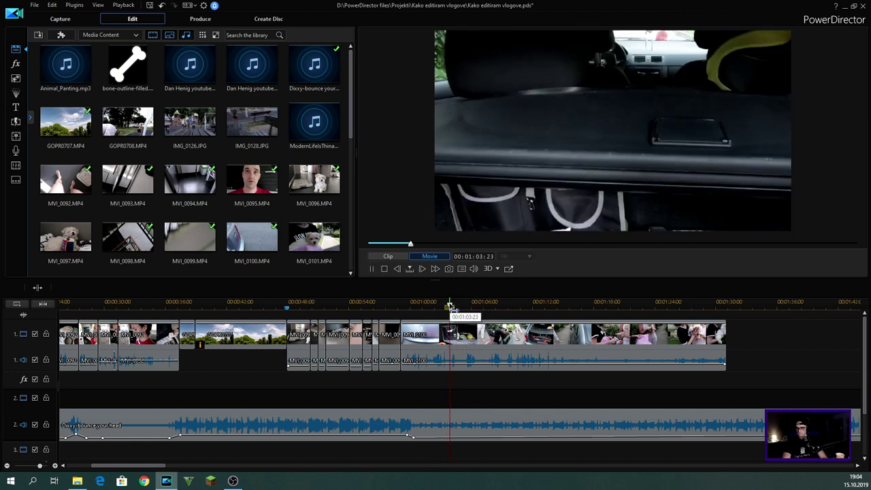
- Split the Dixxy-bounce your head music on audio track 2 at about 00:01:04
left_click(461, 422)
key("ctrl+t")
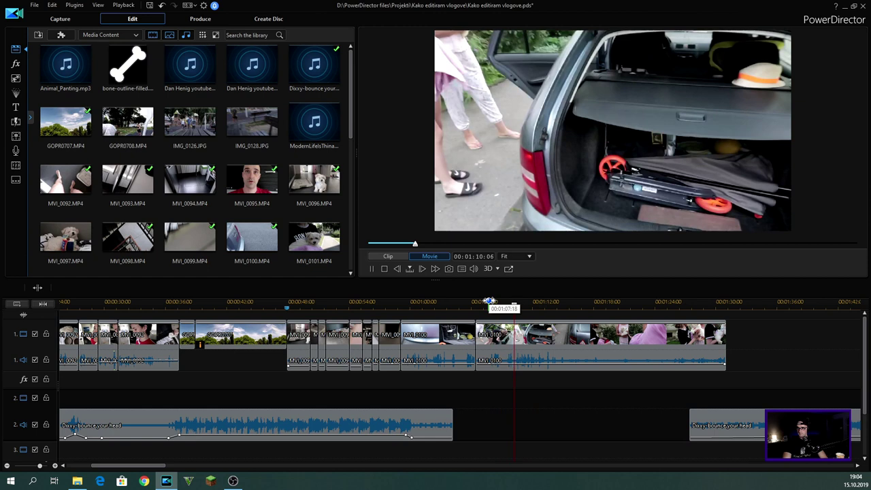
- Remove the short MVI_0100 section after the cut near 00:01:06, close the gap on all tracks, and play the join from 00:01:05:14
left_click(484, 334)
key("Delete")
left_click(531, 378)
left_click(467, 305)
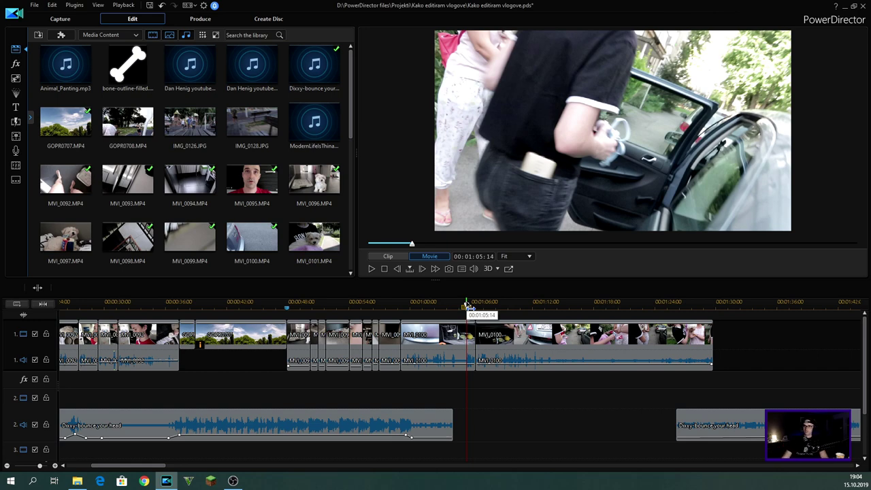
key("space")
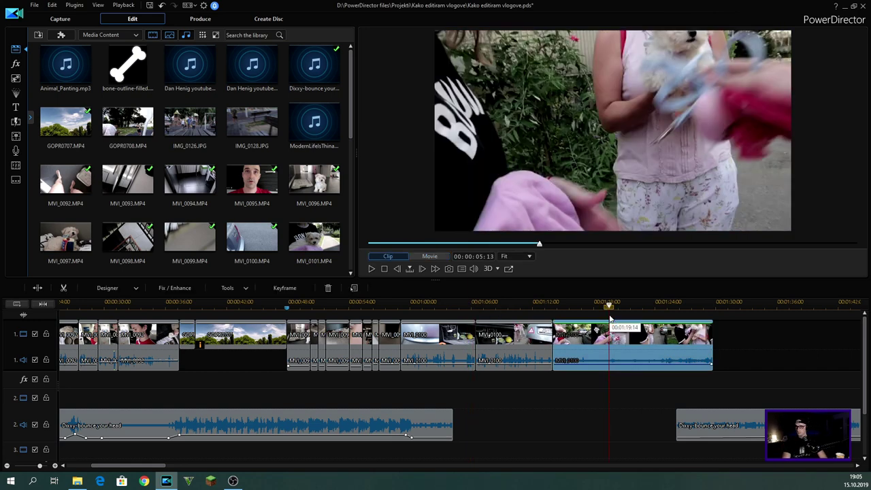
- Play the last MVI_0100 part from 00:01:19:14 to find a cut point, and move the second music part just past the clip's end
left_click(609, 306)
key("space")
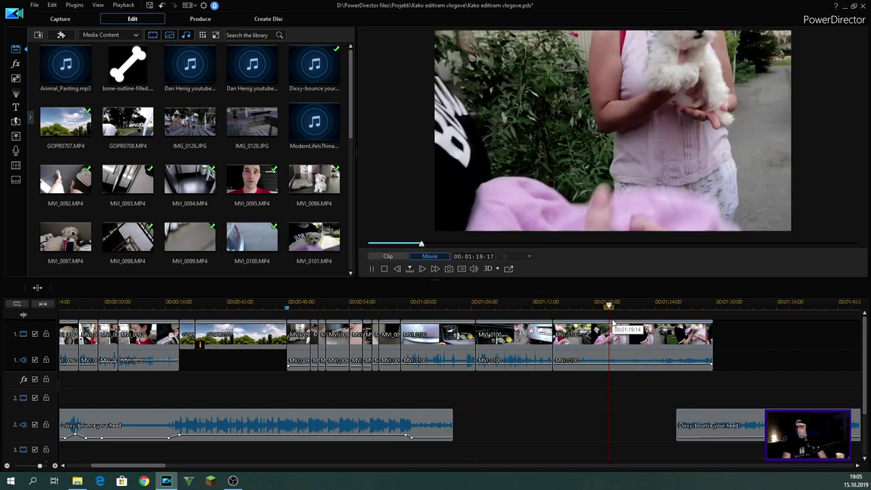
left_click(747, 415)
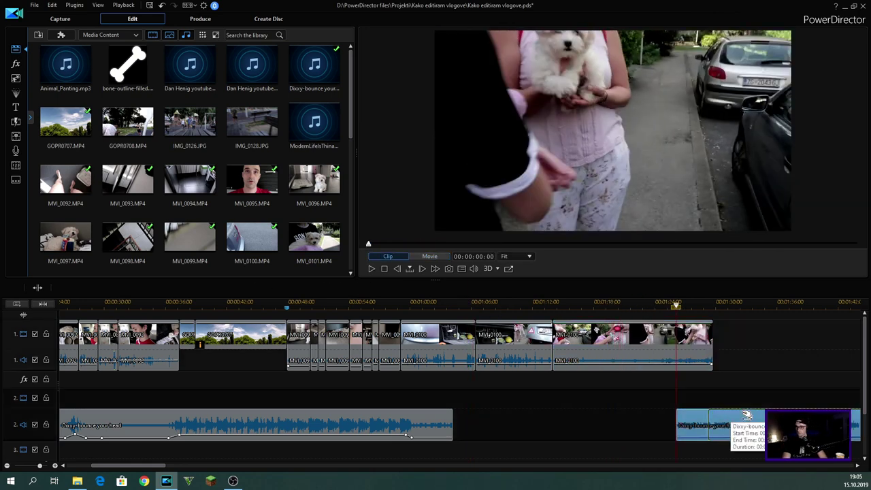
left_click_drag(747, 415, 759, 415)
left_click(660, 303)
left_click(686, 305)
key("space")
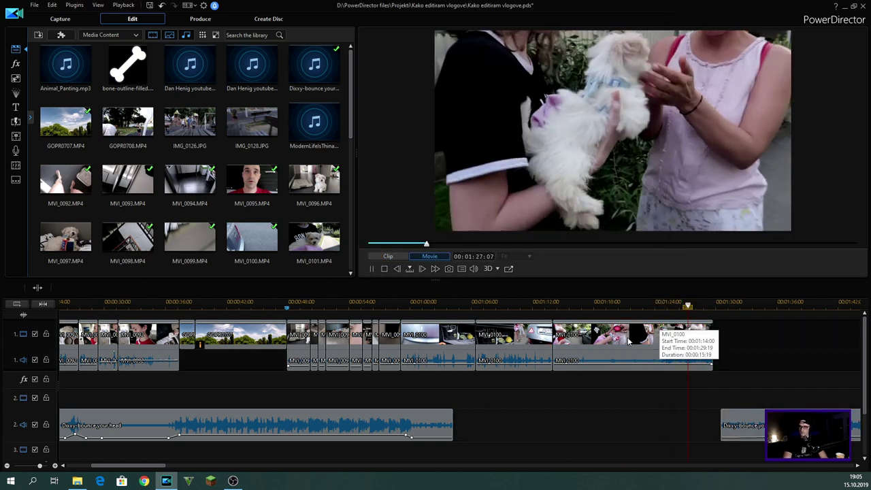
- Remove the MVI_0100 section that starts at 00:01:14:00, closing the gap and moving all following clips
left_click(629, 348)
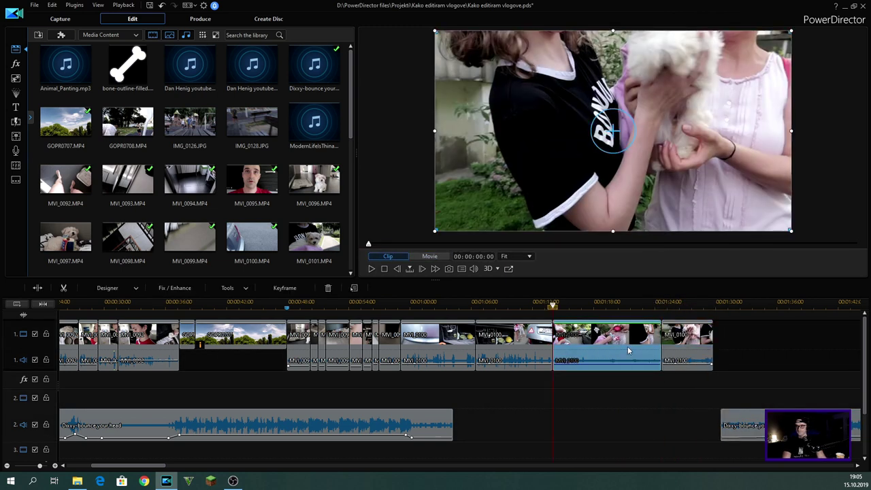
right_click(629, 351)
left_click(688, 374)
- Move the second Dixxy-bounce your head part back to about 00:01:13 and save the project
left_click_drag(618, 415, 550, 416)
key("ctrl+s")
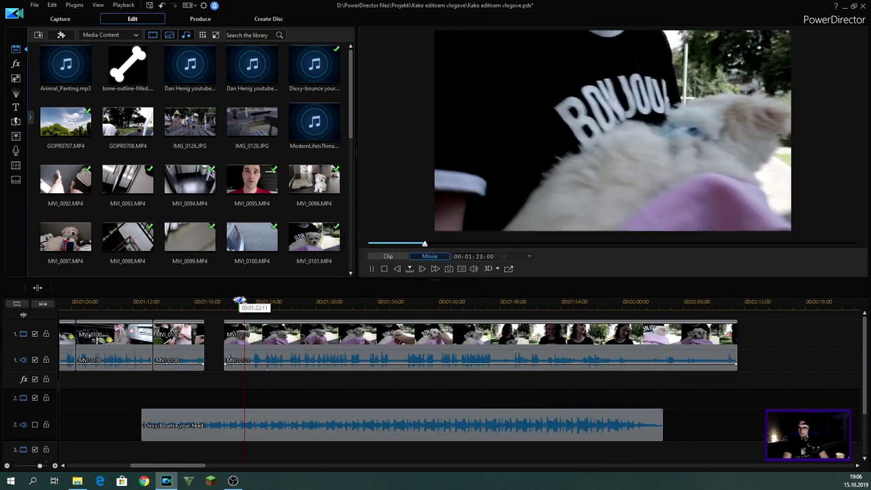
- Split MVI_0101 at about 00:01:23, remove the part before the cut with its gap closed, and play the transition from MVI_0100
left_click(242, 301)
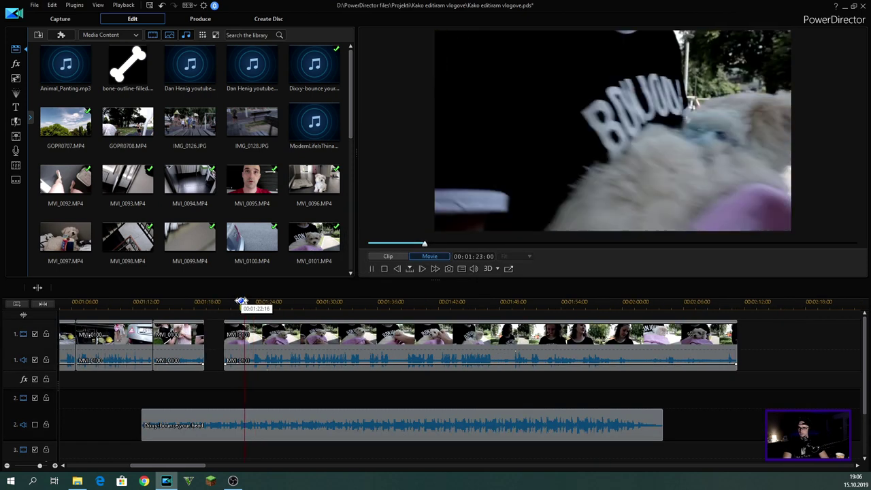
key("ctrl+t")
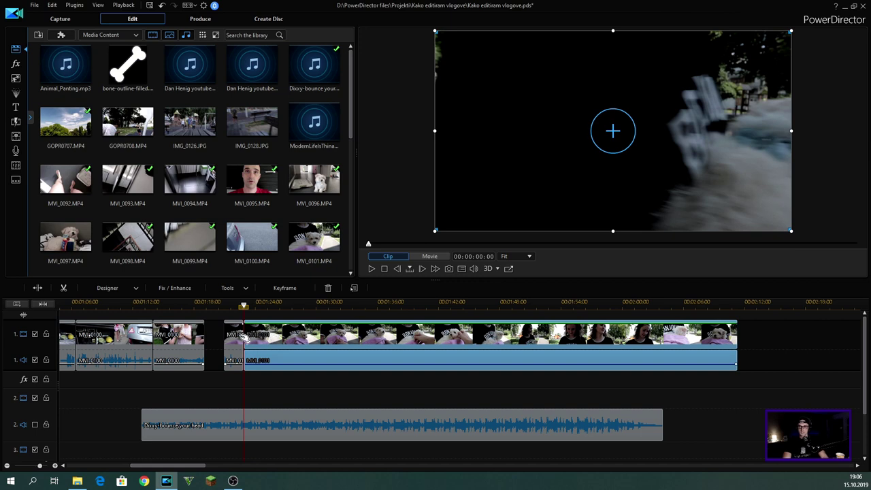
left_click(237, 338)
key("Delete")
left_click(286, 375)
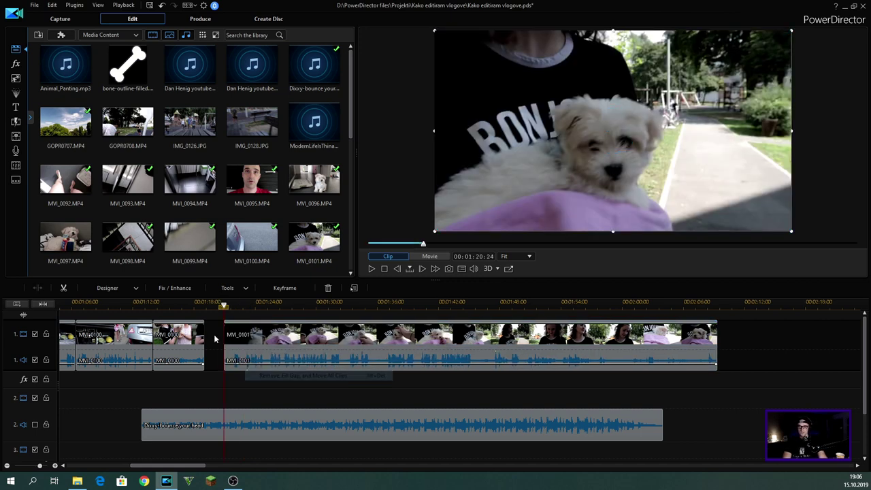
left_click(198, 305)
key("space")
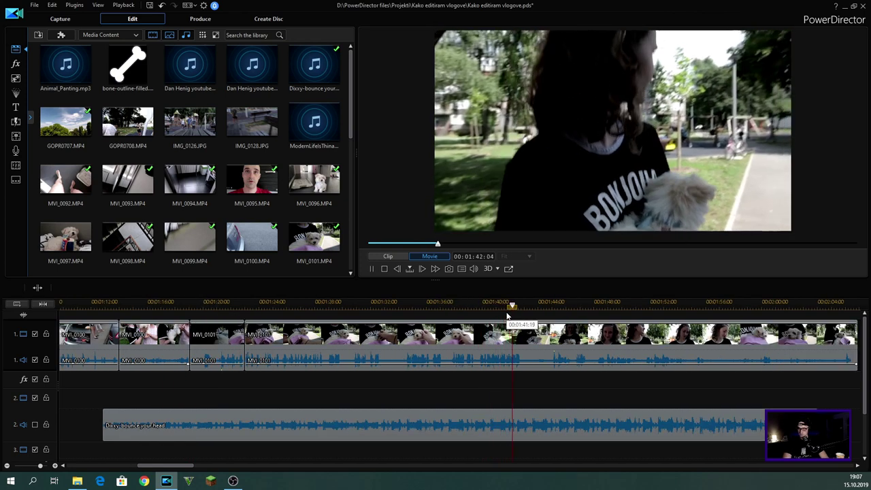
- Play MVI_0101 from about 00:01:26 to find the exact cut point and split the clip at 00:01:27:08
key("space")
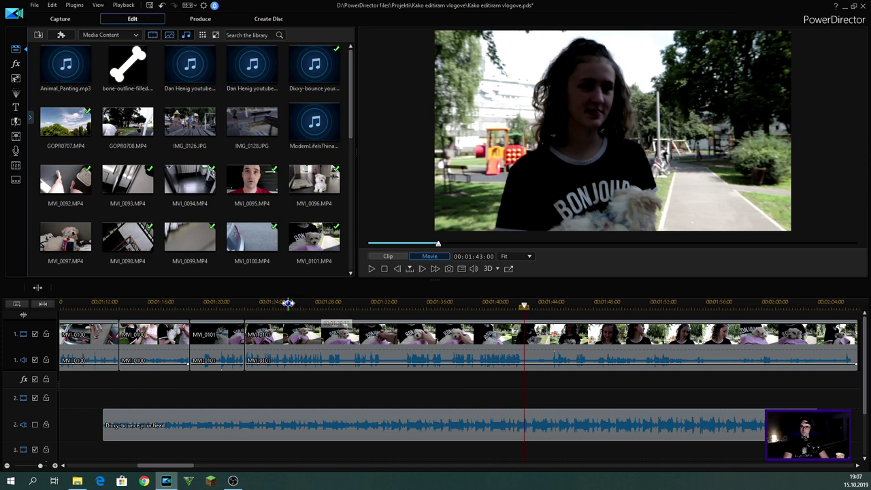
left_click(293, 303)
key("space")
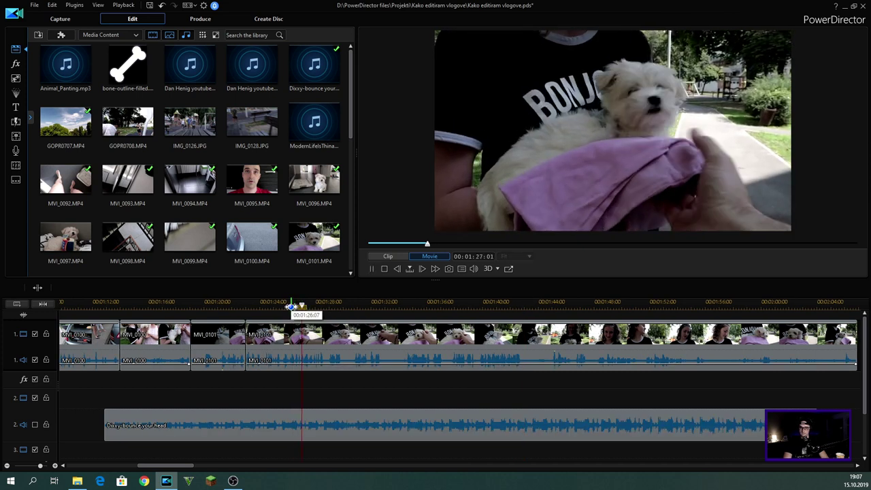
left_click(299, 305)
key("space")
key("space")
key("space")
key("space")
key("space")
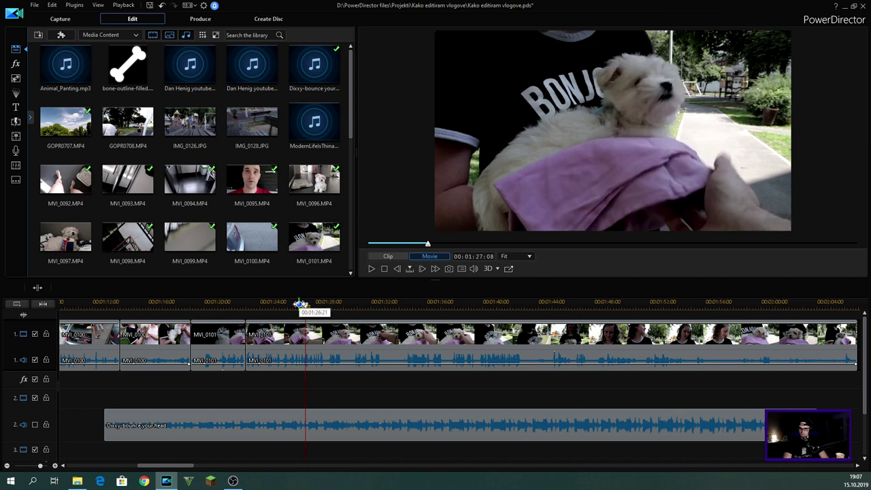
left_click(324, 339)
key("ctrl+t")
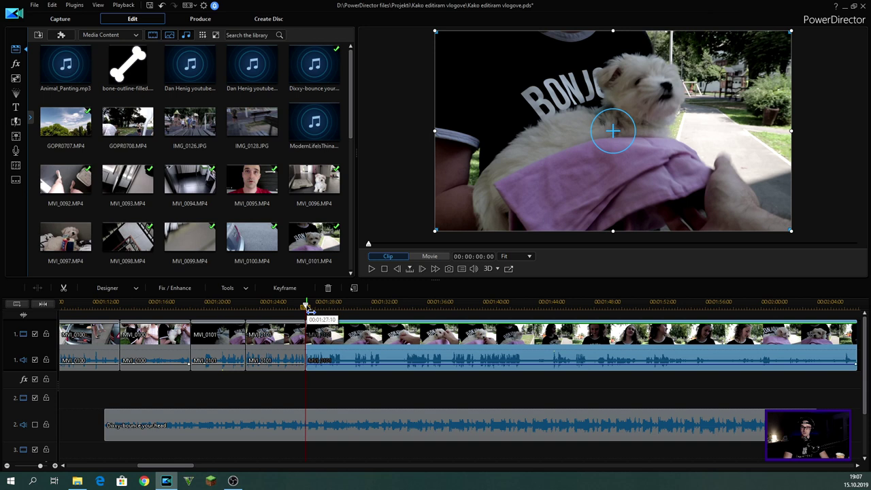
left_click(310, 311)
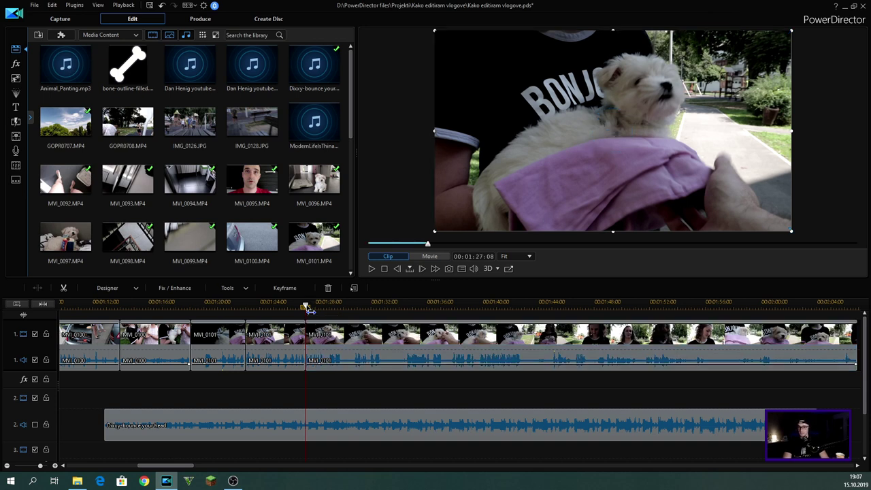
- Split the last MVI_0101 part at 00:01:41:15, remove the section before the cut with its gap closed, and play from 00:01:38:17
left_click_drag(420, 315, 481, 306)
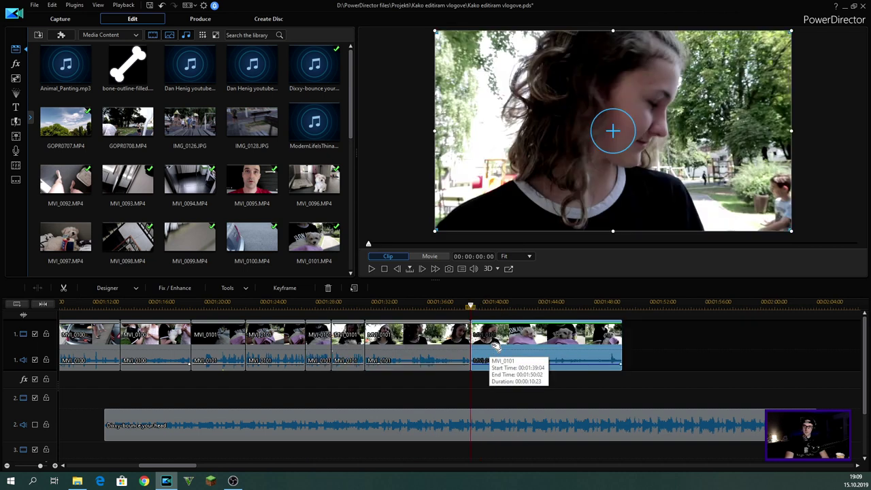
left_click(561, 309)
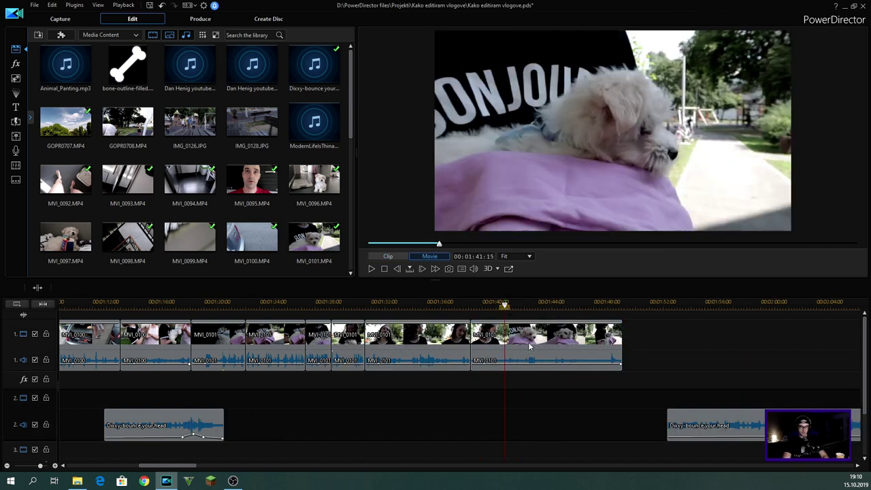
key("ctrl+t")
left_click(500, 347)
key("Delete")
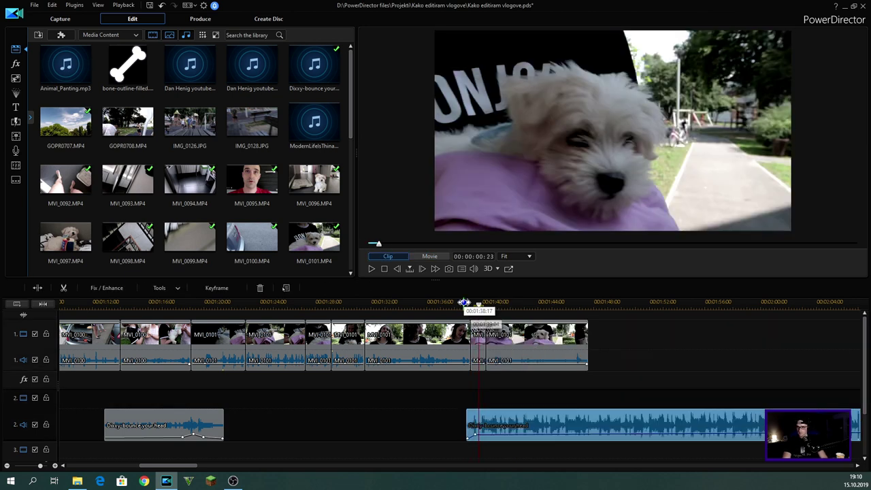
left_click(464, 302)
key("space")
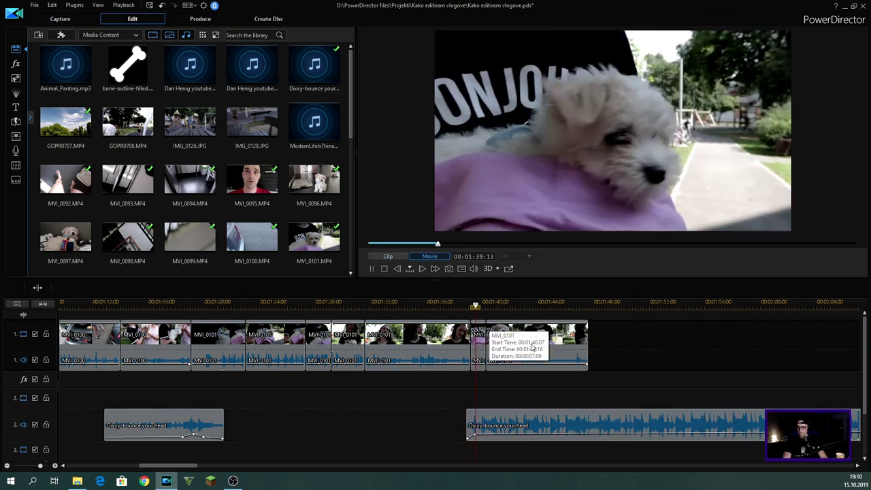
- Place MVI_0102.MP4 on video track 1 at 00:01:40:07 and move the remaining music part further along the timeline
left_click(528, 301)
left_click_drag(74, 210, 487, 354)
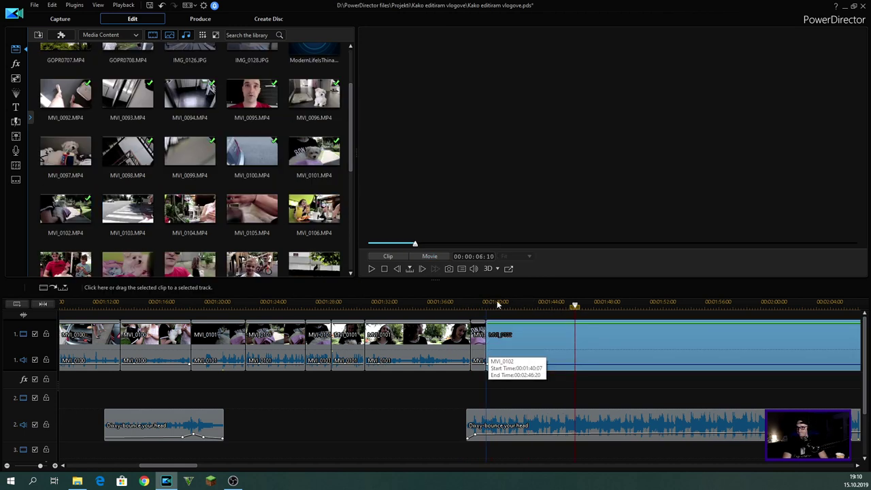
key("space")
left_click_drag(211, 451, 603, 448)
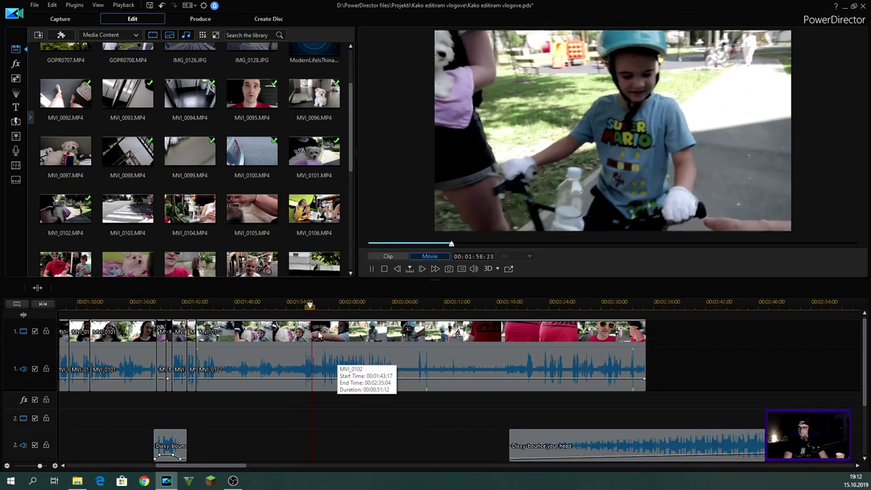
- Play MVI_0102 from 00:01:42:23, split it at 00:01:48:13, and look for the next cut point around 00:01:51:06
left_click(189, 301)
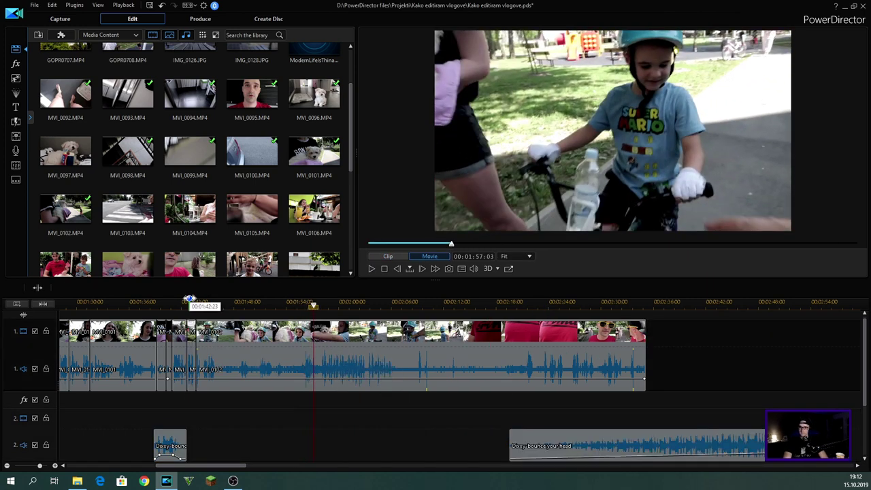
key("space")
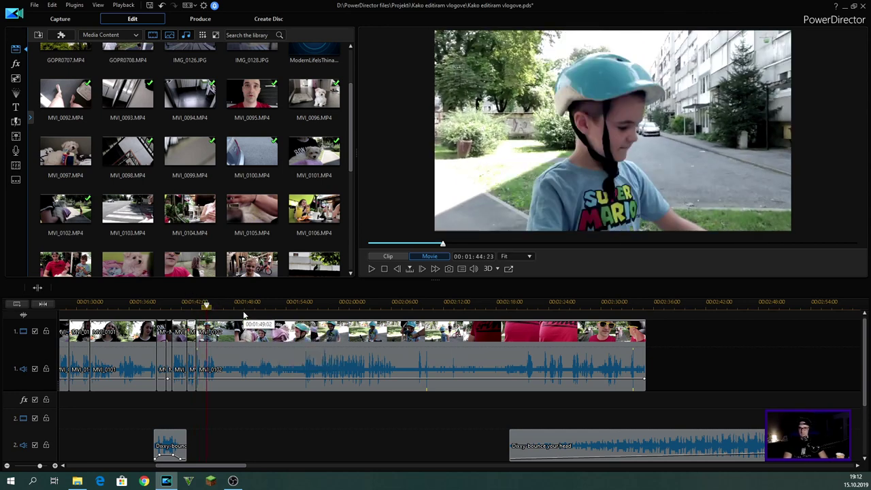
left_click(239, 301)
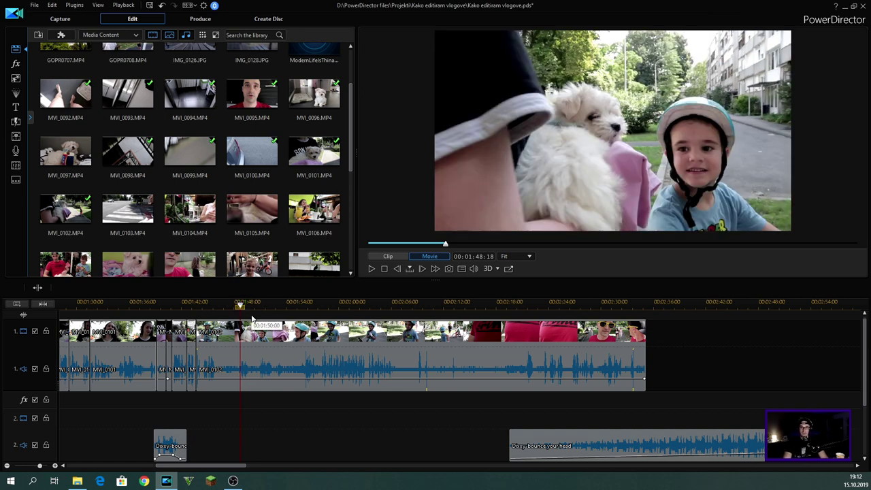
mouse_move(240, 305)
left_mouse_down()
mouse_move(259, 306)
mouse_move(243, 310)
left_mouse_up()
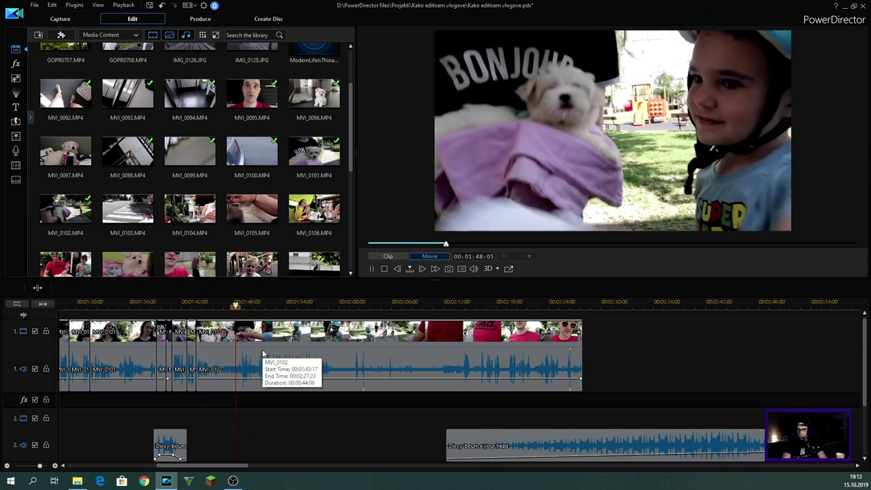
left_click(264, 354)
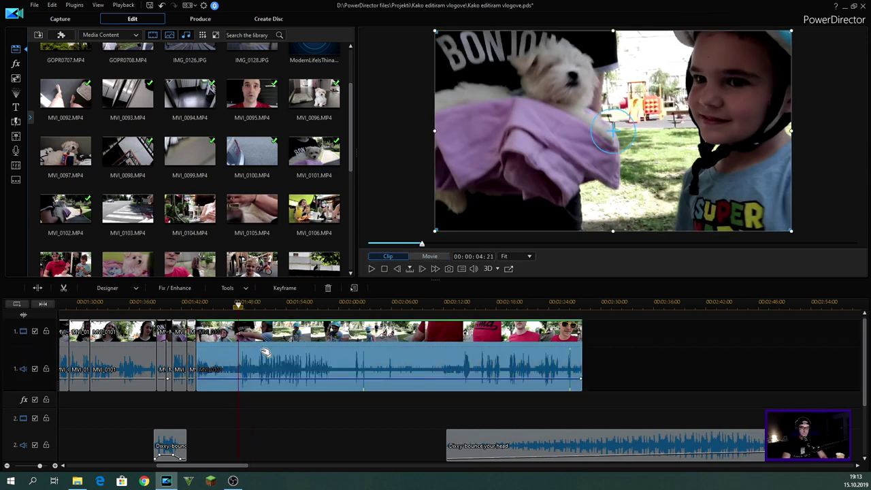
key("ctrl+t")
left_click(262, 304)
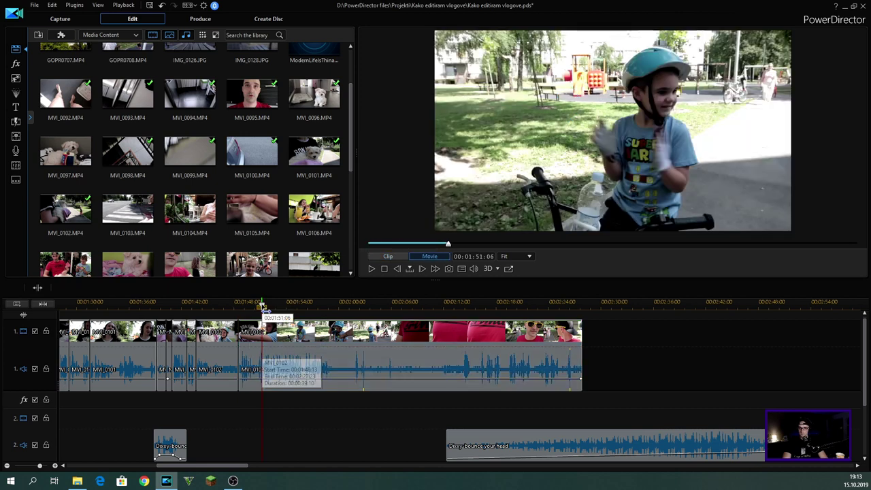
left_click_drag(272, 306, 267, 310)
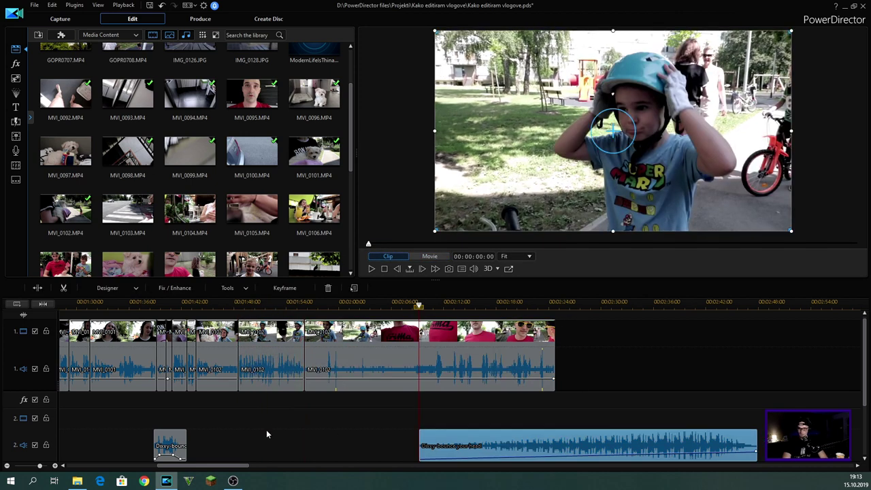
- Move the last Dixxy-bounce your head part to start at 00:01:44:14 under MVI_0102 and play from there
left_click_drag(434, 439, 219, 425)
left_click(203, 304)
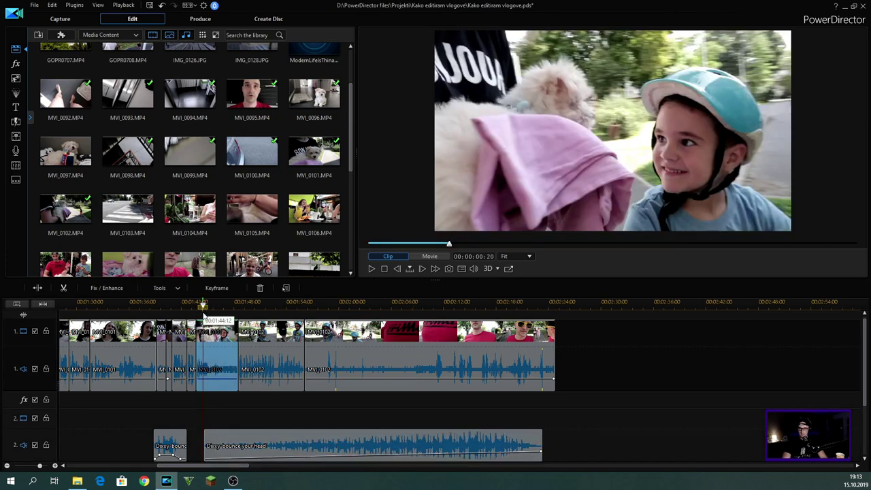
key("space")
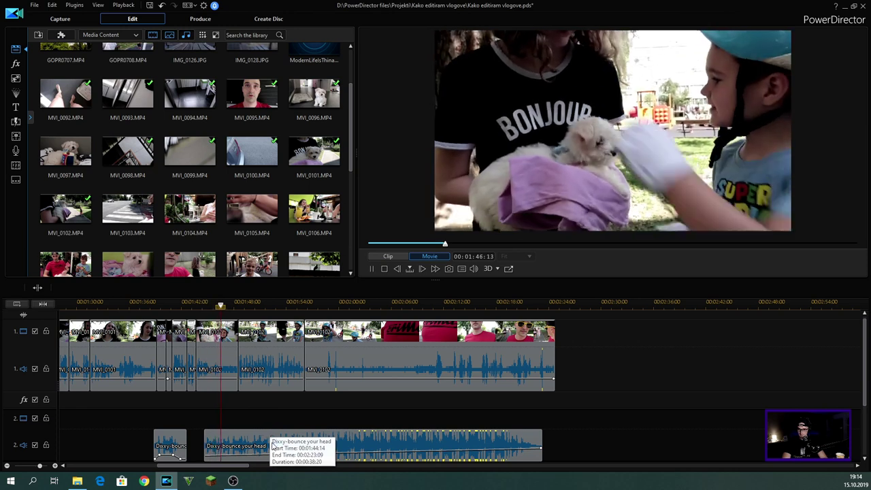
- Play on to 00:01:49:13 and add volume keyframes there to lower the music under the second MVI_0102 part
key("space")
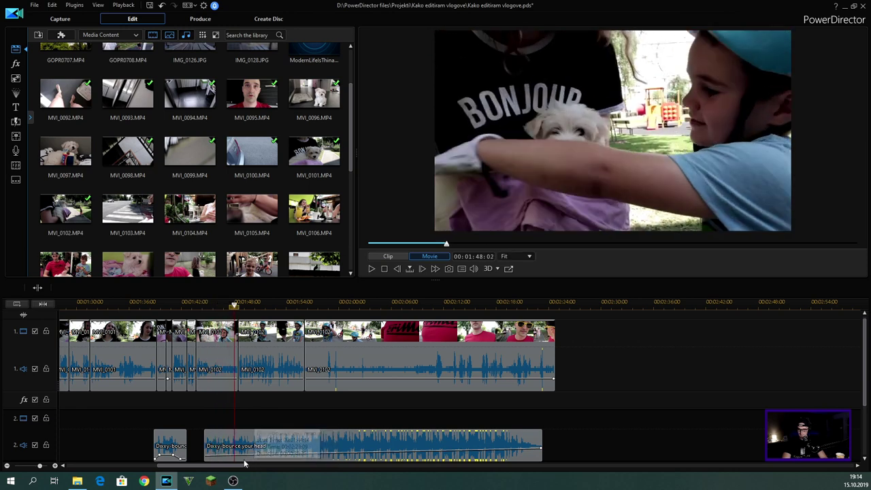
key("space")
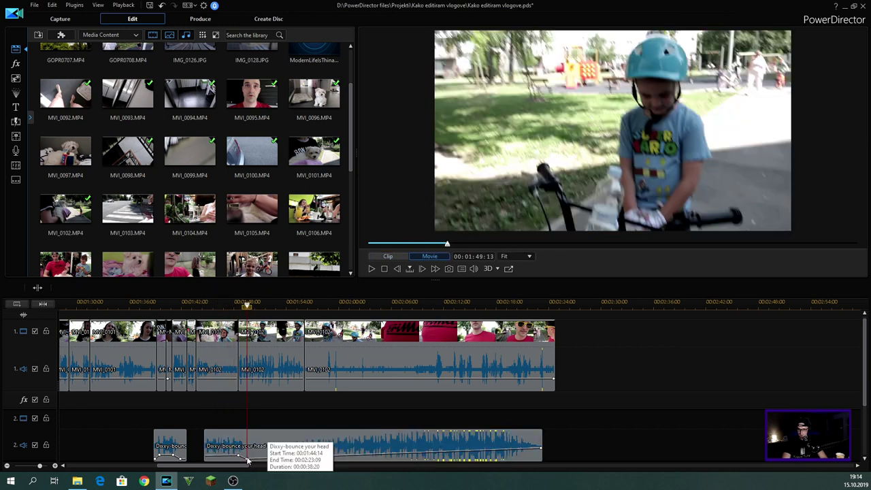
left_click(254, 455)
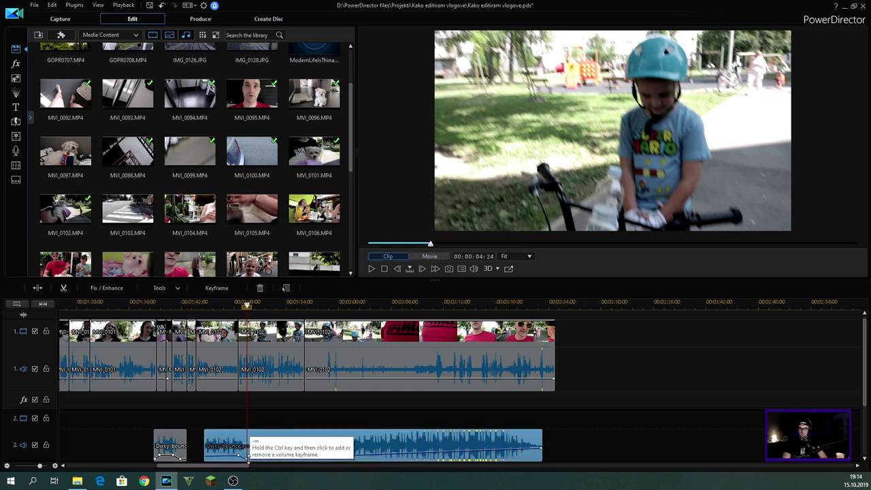
- Raise the music's volume keyframe under the second MVI_0102 part to about -21.9 and play on
left_click_drag(248, 461, 249, 458)
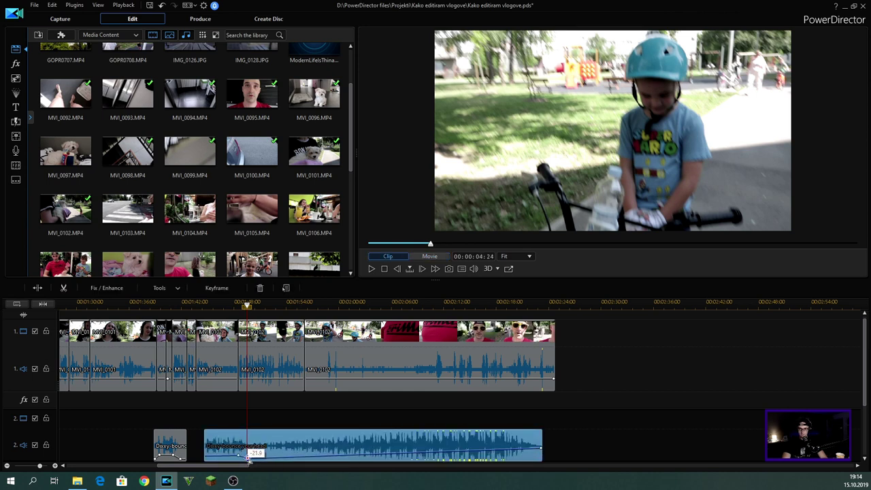
key("space")
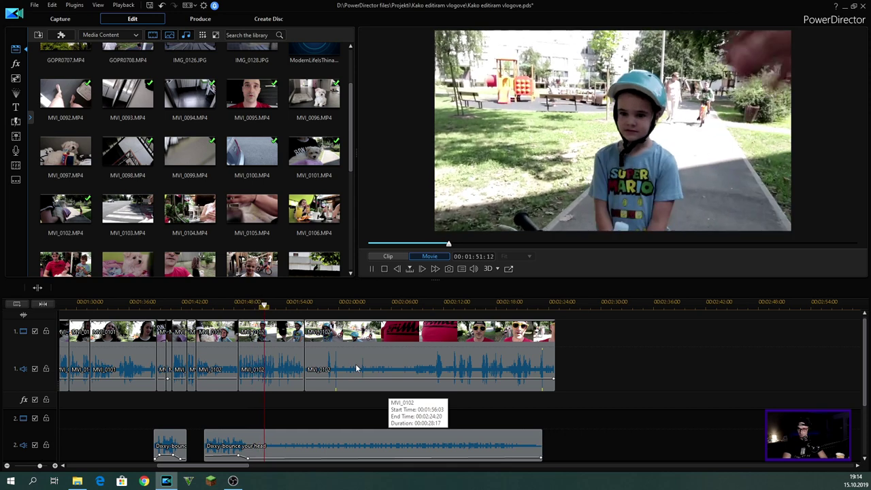
- Split the Dixxy-bounce your head music just after the third MVI_0102 part starts and move the remainder further along the timeline
left_click(335, 443)
key("ctrl+t")
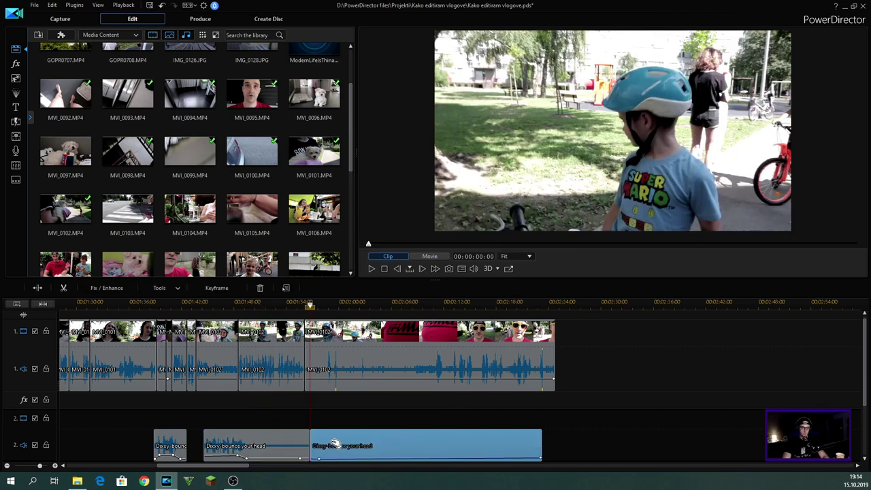
left_click_drag(410, 443, 704, 443)
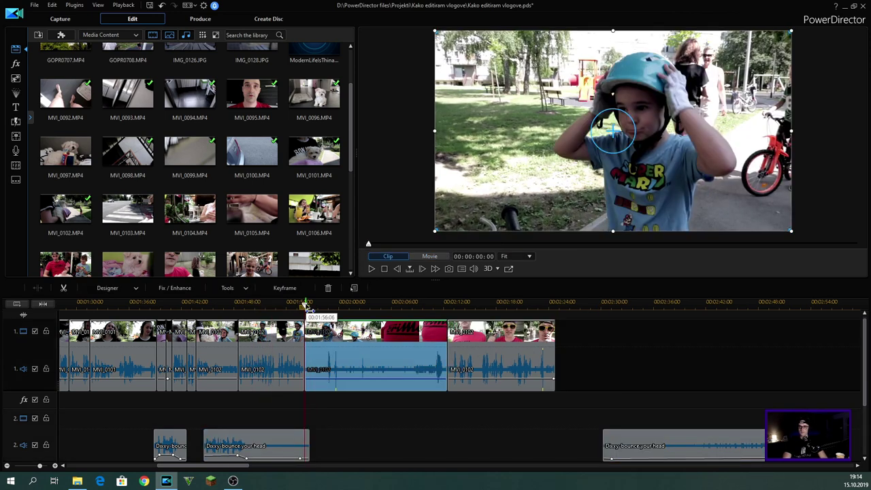
- Delete the MVI_0102 part starting at 00:01:56:03 and close the gap so the following clips move up
left_click_drag(305, 307, 414, 318)
left_click(412, 327)
key("Delete")
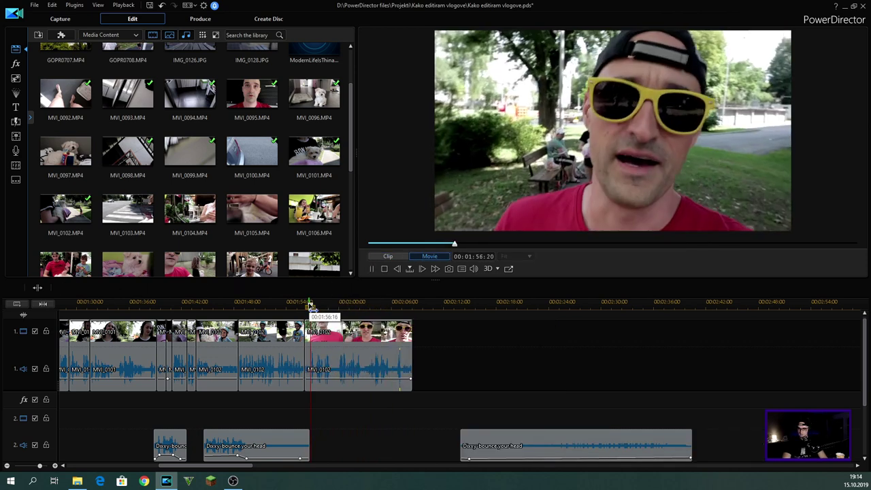
- Split the remaining MVI_0102 footage at its cut points and delete the unwanted section, ending the clip at about 00:02:02:07
left_click(335, 346)
key("ctrl+t")
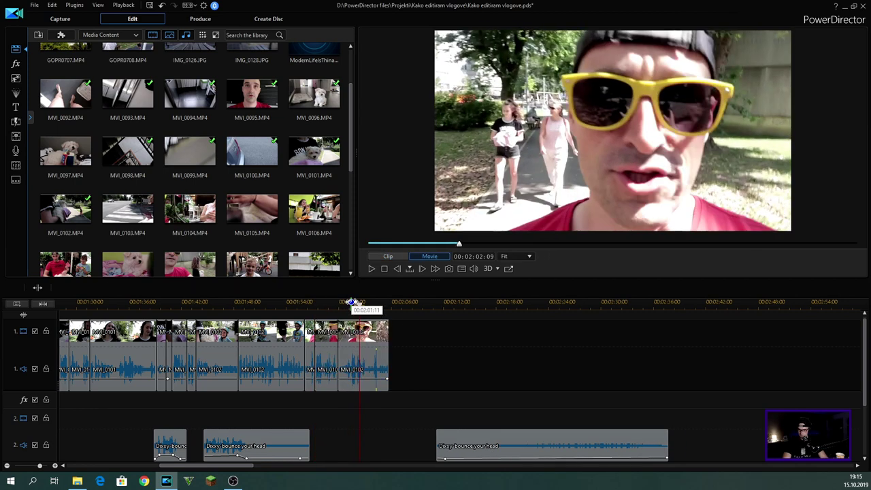
left_click(366, 350)
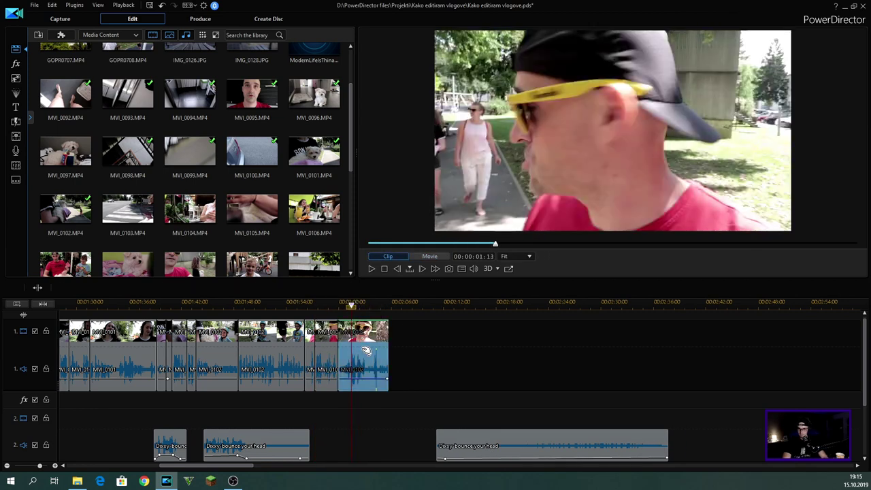
key("Delete")
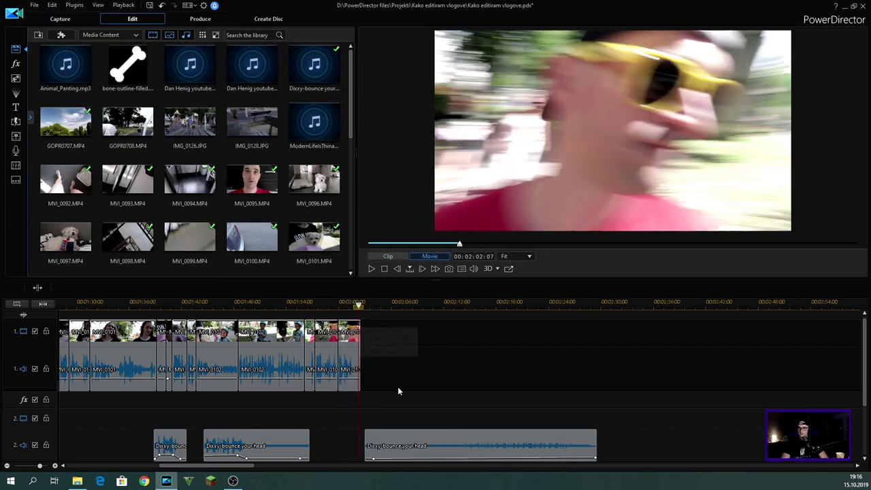
scroll(252, 232, "down", 2)
left_click_drag(189, 209, 555, 344)
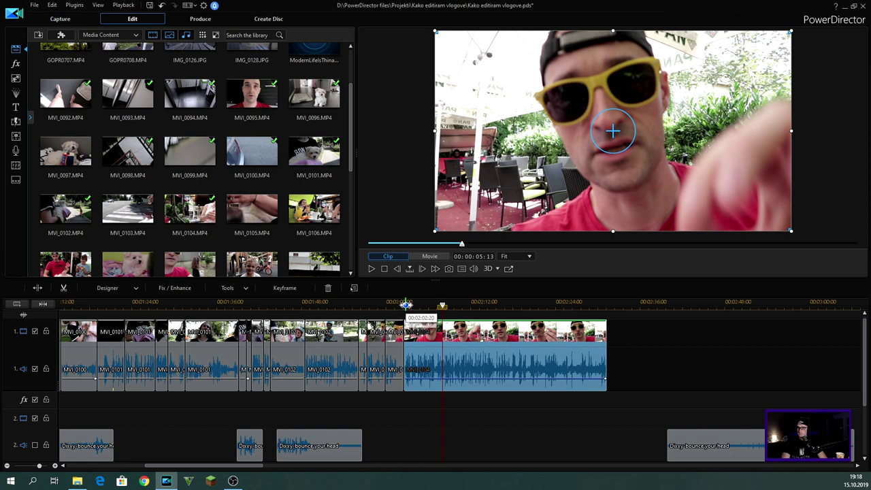
key("space")
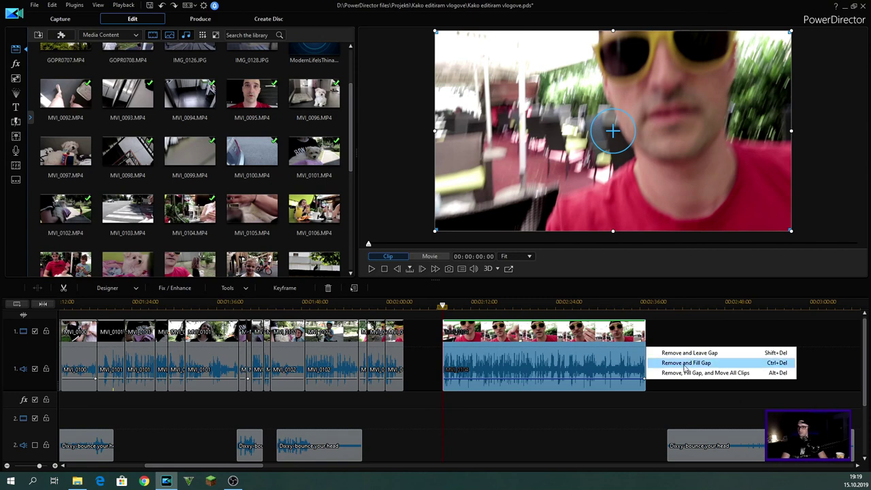
left_click(687, 363)
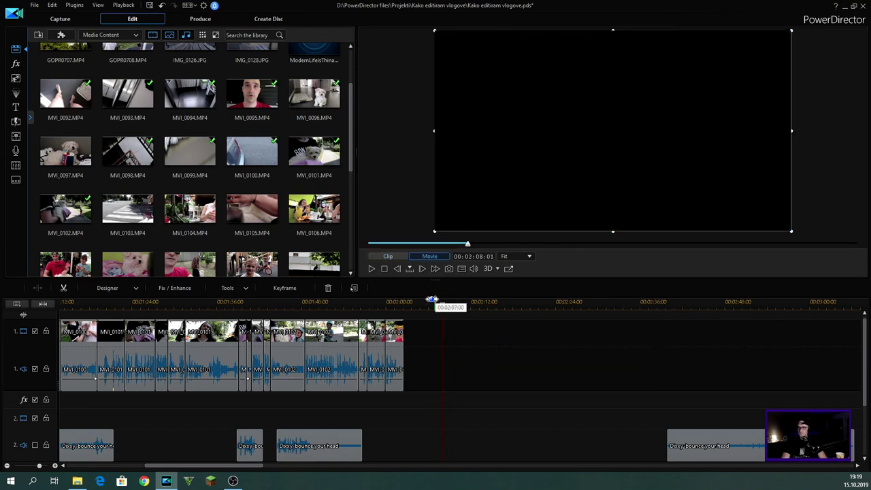
- Place MVI_0104.MP4 on video track 1 after the last MVI_0102 part and move the remaining music to start near 00:02:01:16
left_click_drag(390, 303, 399, 303)
left_click(190, 208)
left_click_drag(691, 433, 604, 440)
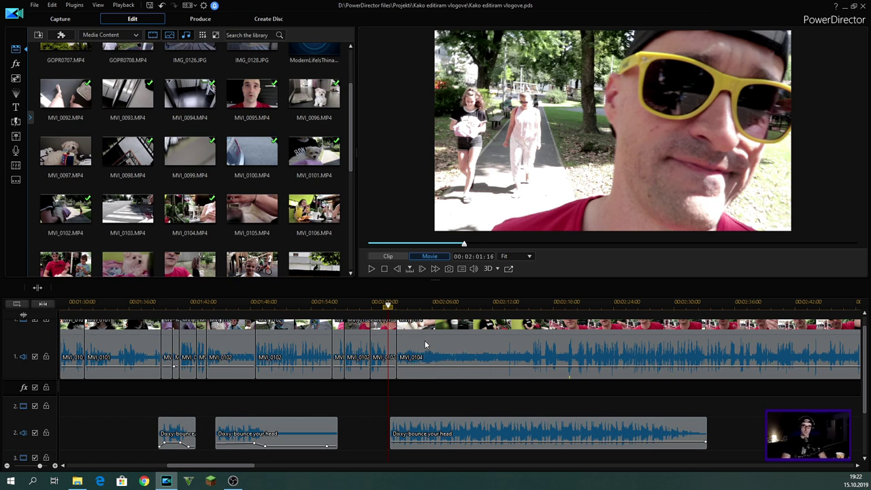
- Play MVI_0104 from 00:02:01:16 and split it at about 00:02:04:00 and again shortly after 00:02:05:00
key("space")
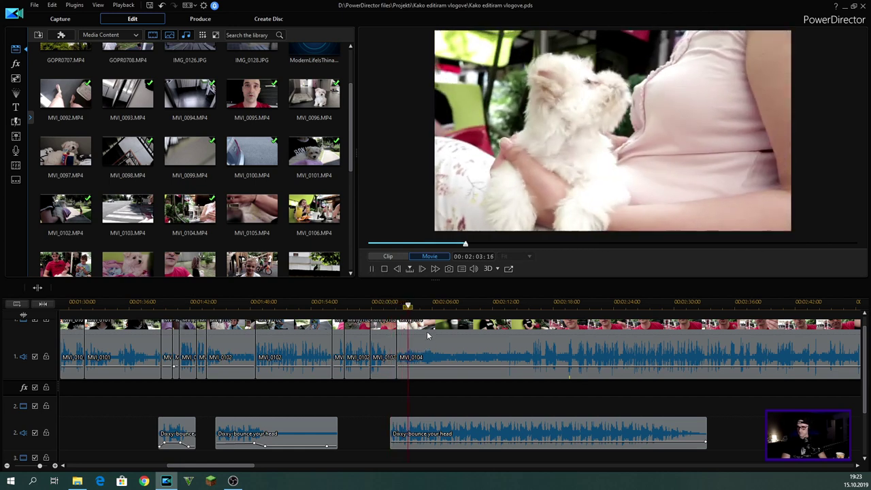
left_click(428, 335)
key("ctrl+t")
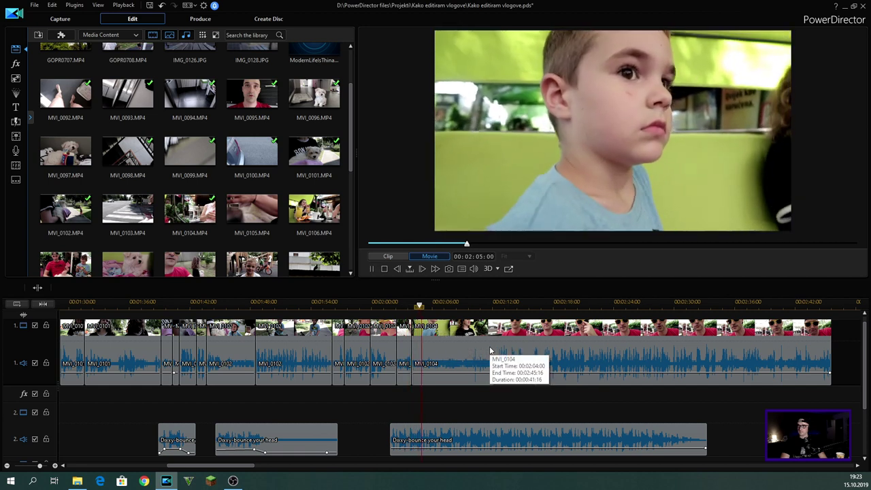
left_click(471, 345)
key("ctrl+t")
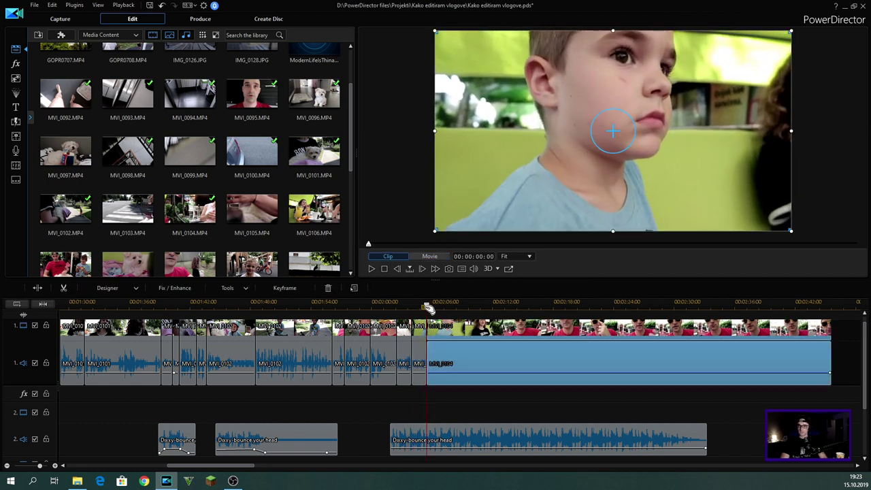
- Split MVI_0104 further along and delete its unwanted footage, keeping only a short part from 00:02:05:19
left_click_drag(427, 306, 446, 306)
key("ctrl+t")
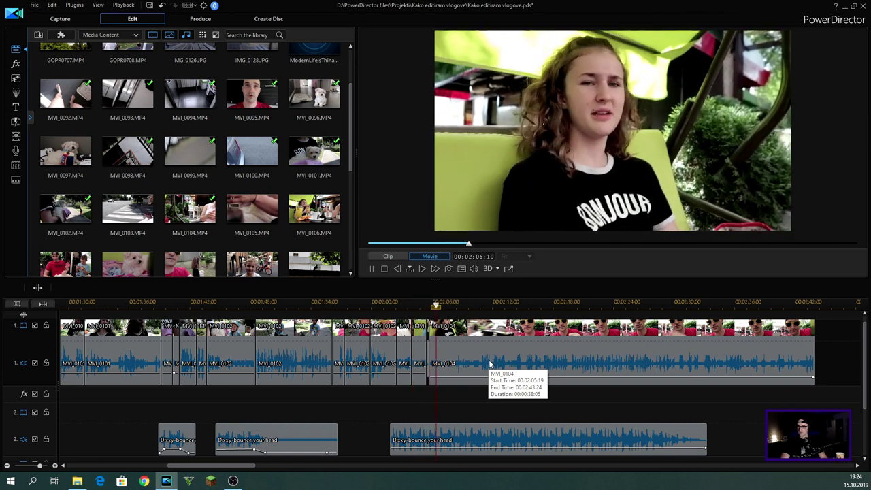
left_click(490, 366)
key("Delete")
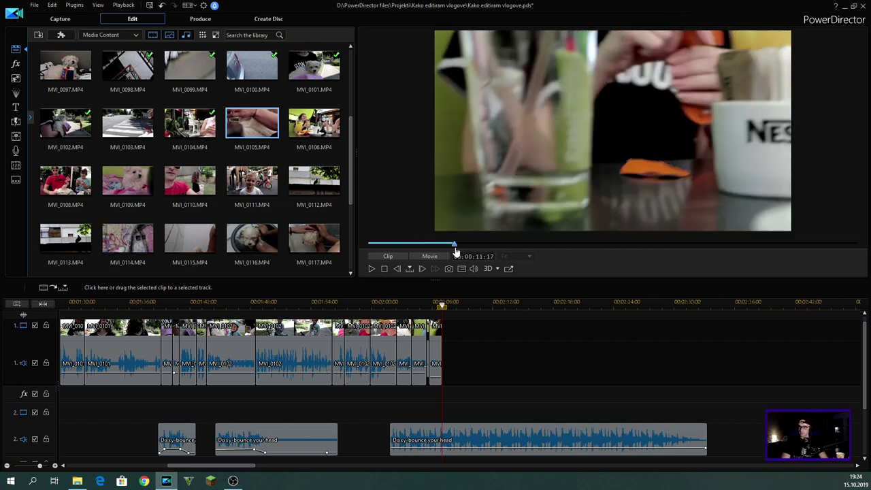
- Place MVI_0105.MP4 on video track 1 directly after the last MVI_0104 part and start playback
left_click_drag(259, 137, 462, 347)
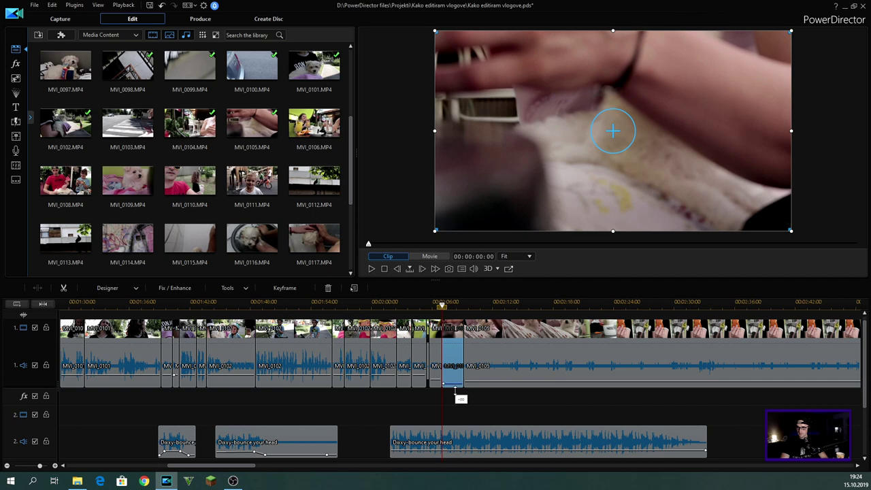
key("space")
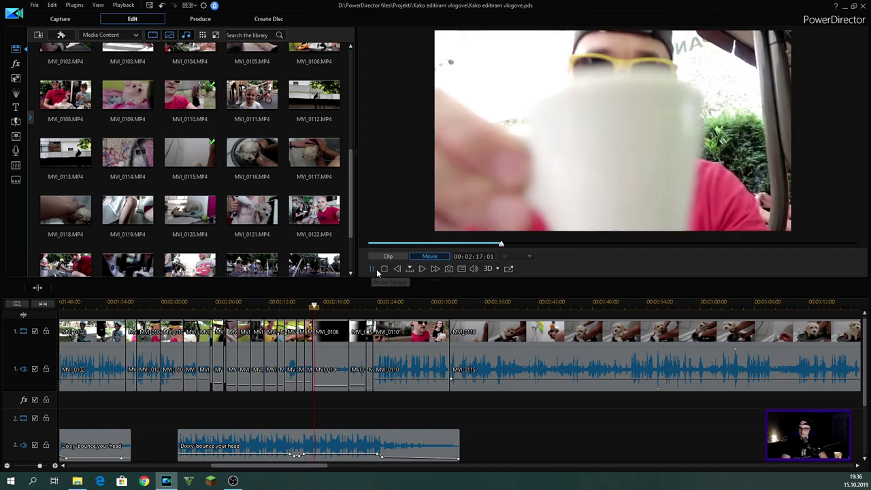
- Review the edited sequence at 00:02:17:11 and 00:02:23:00, and play on from there
left_click_drag(312, 308, 319, 310)
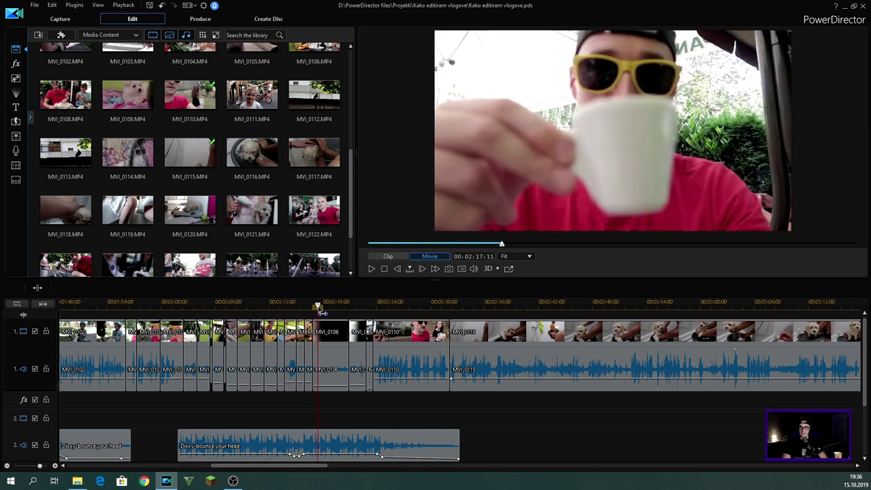
left_click_drag(329, 310, 368, 307)
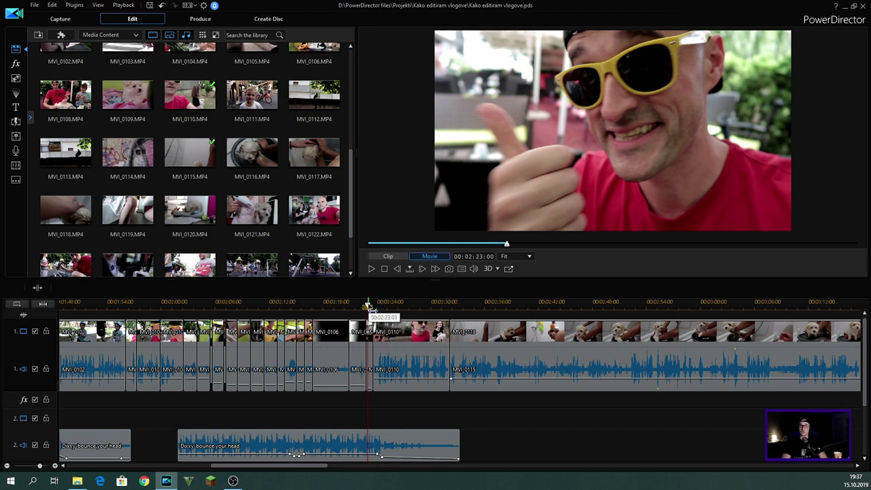
key("space")
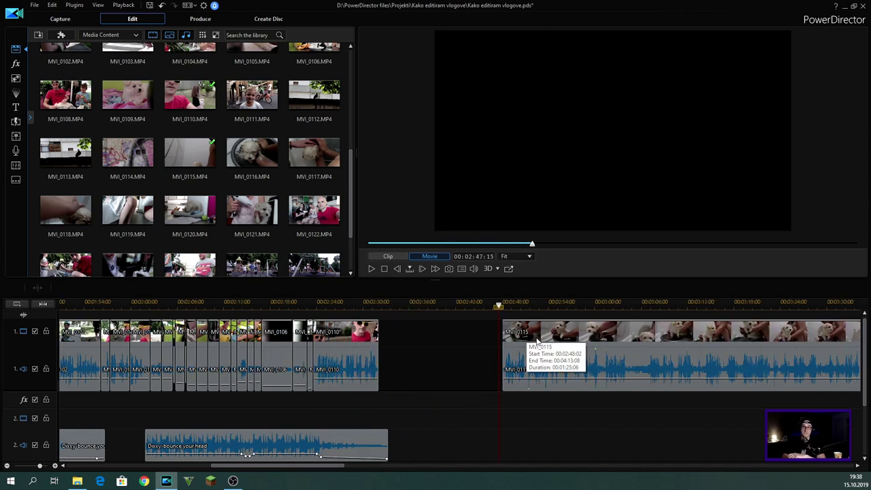
- Move MVI_0115 back against the end of MVI_0110 and play the transition from 00:02:31:12
left_click_drag(537, 340, 436, 355)
left_click(376, 308)
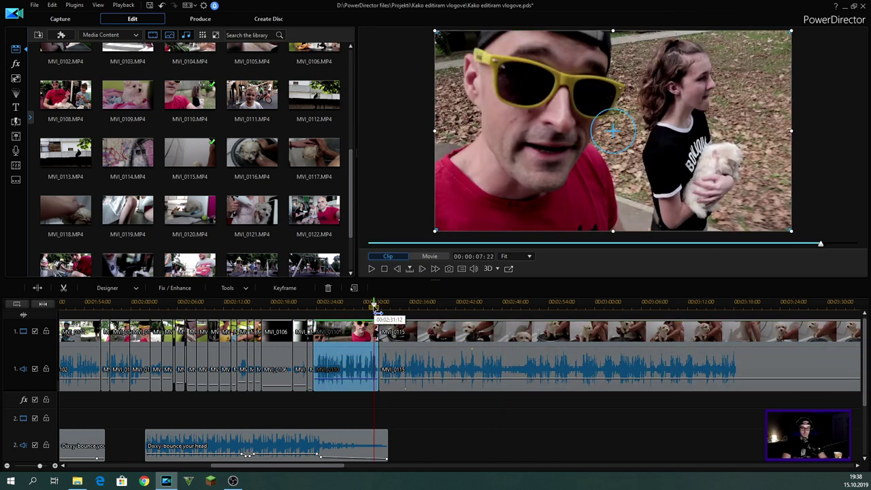
key("space")
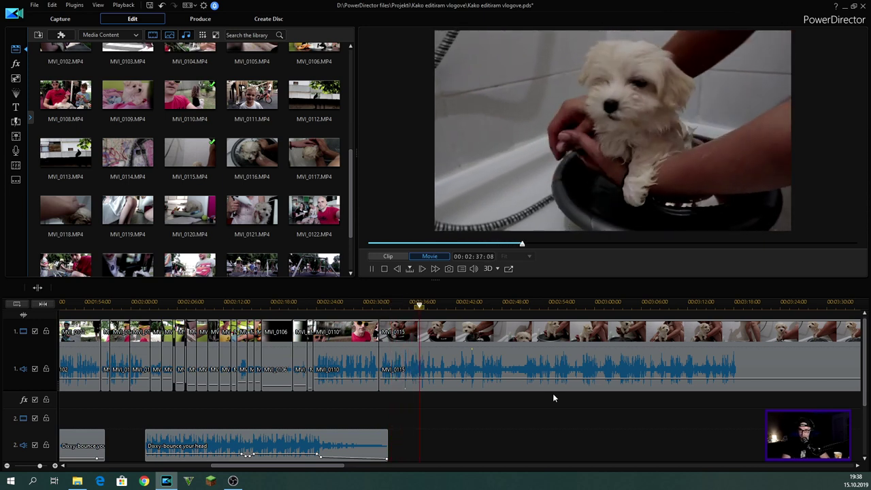
- Split MVI_0115 at 00:02:38:05 and again at about 00:02:52, and delete the part between the two cuts
left_click(466, 355)
key("ctrl+t")
key("space")
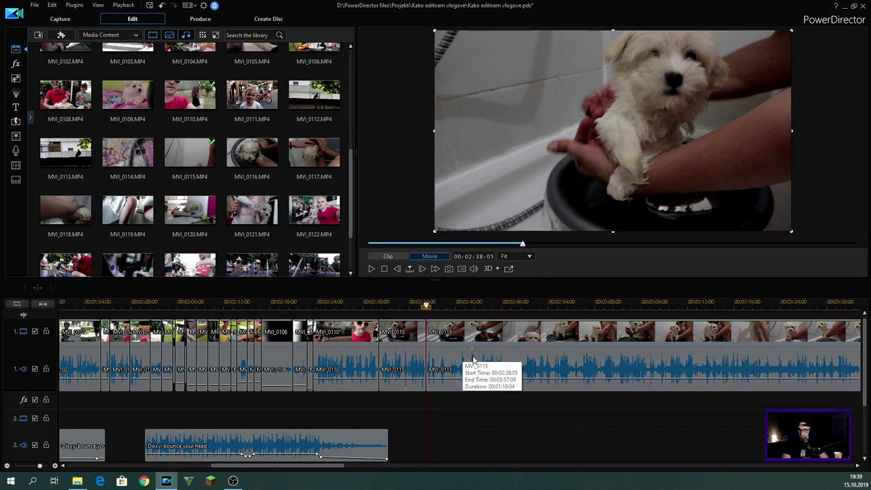
key("ctrl+t")
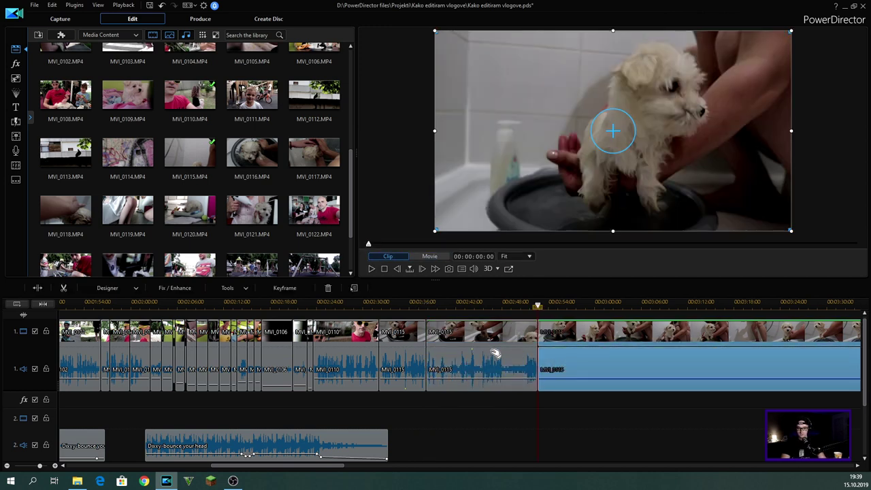
left_click(495, 354)
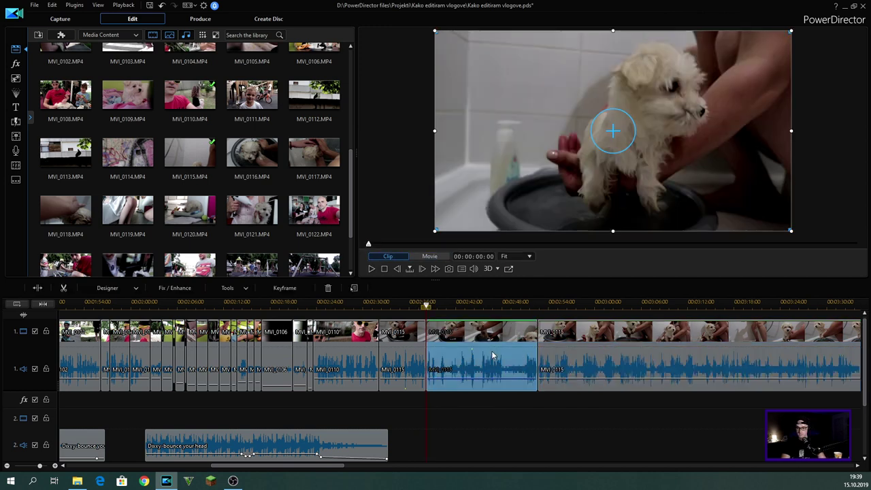
key("Delete")
- Play on, split MVI_0115 at 00:02:52:15 and remove everything after the cut, leaving the gap
key("space")
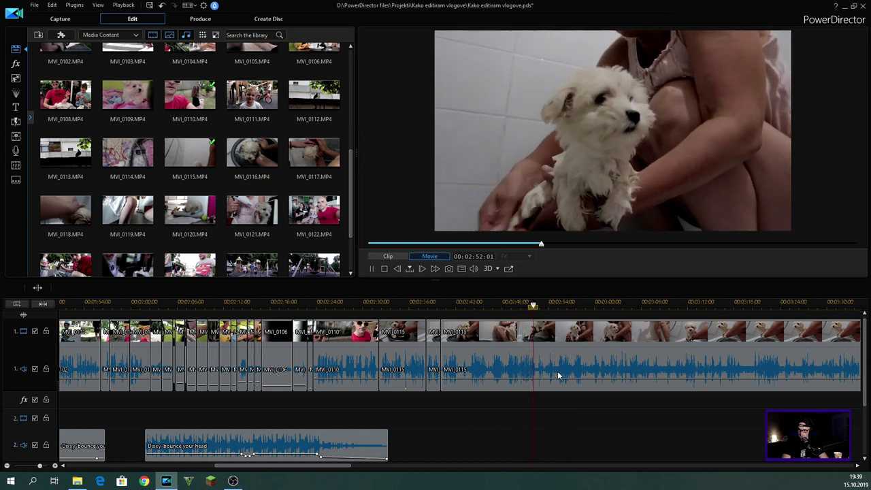
left_click(558, 372)
key("ctrl+t")
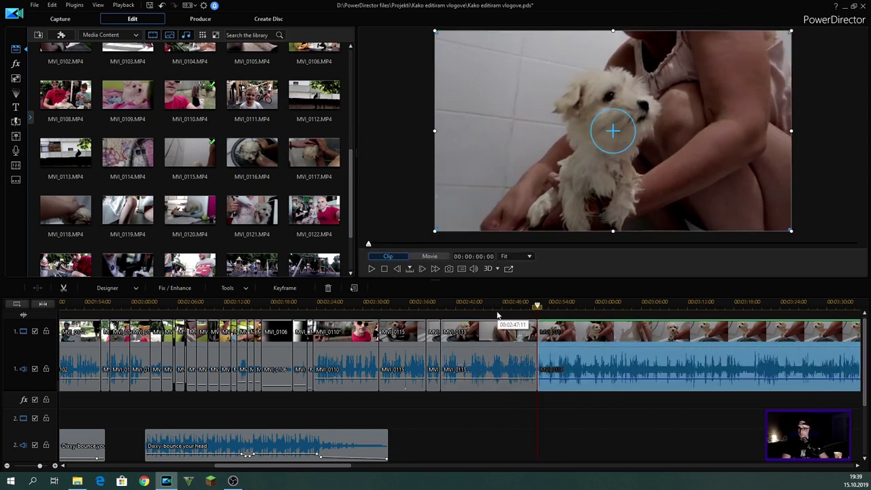
scroll(407, 302, "down", 3)
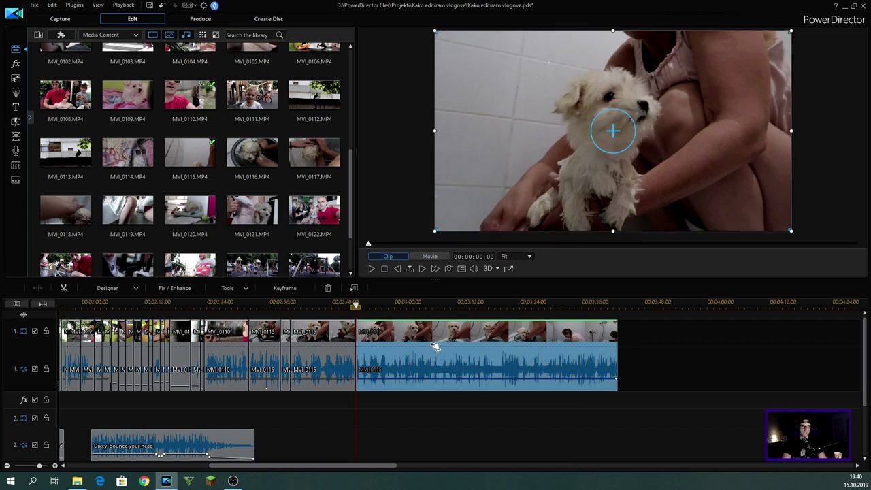
key("Delete")
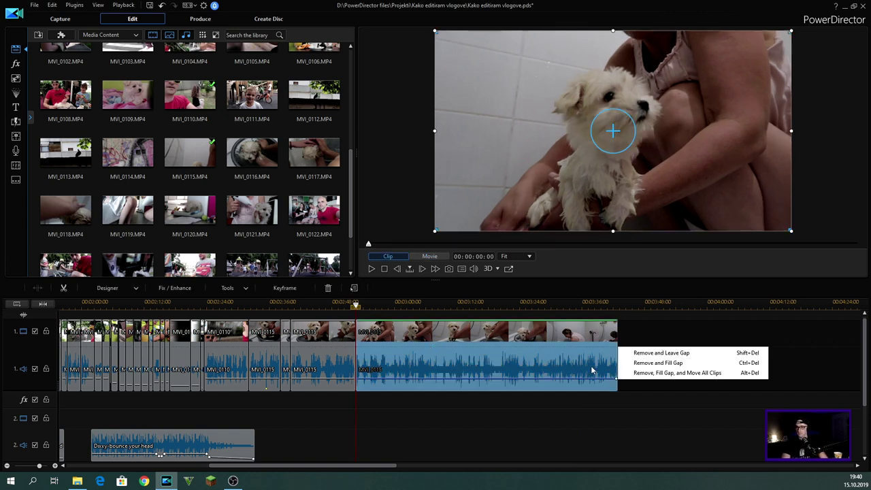
left_click(640, 352)
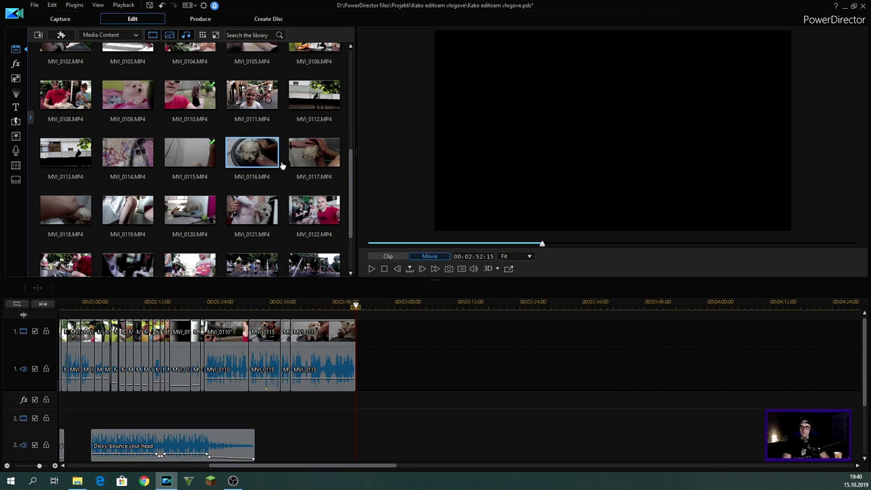
- Add the Dixxy-bounce your head music to audio track 2 at 00:02:46:20 under MVI_0115 and play from there
scroll(285, 170, "up", 5)
left_click_drag(311, 90, 335, 452)
left_click(329, 304)
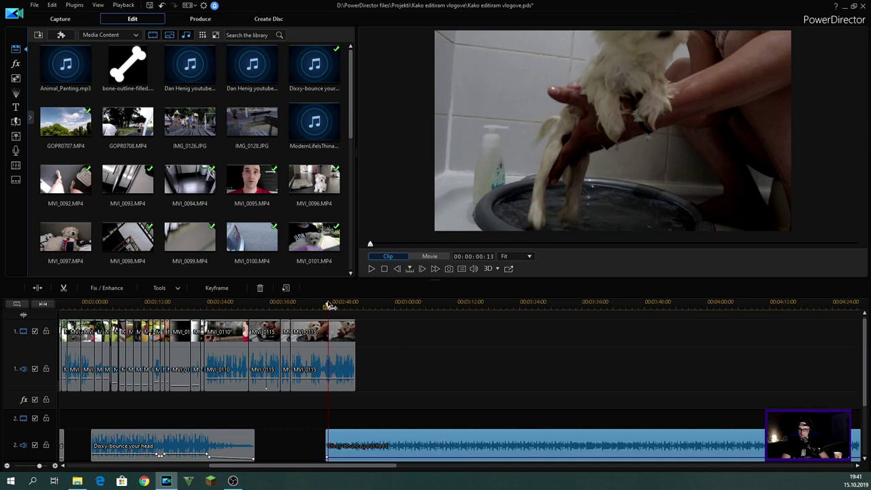
key("space")
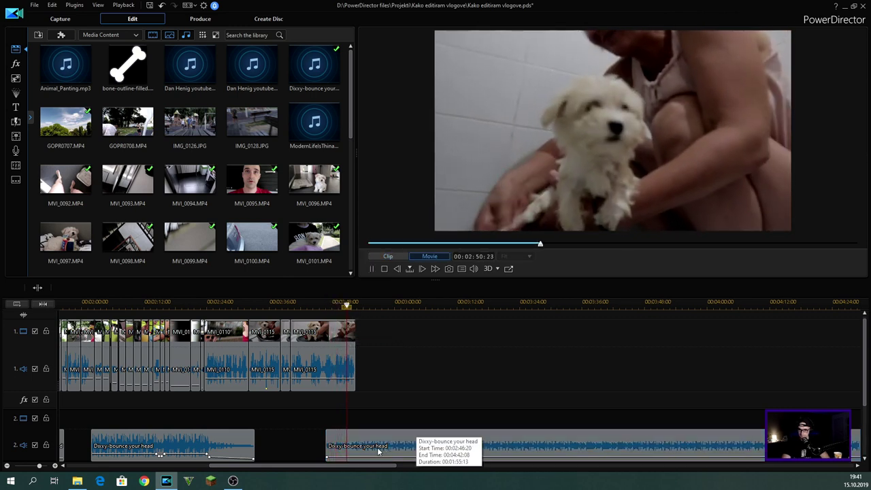
key("space")
- Add MVI_0116 to track 1 right after MVI_0115, split it at about 00:02:55 and play on from the cut
left_click(66, 237)
scroll(275, 226, "down", 5)
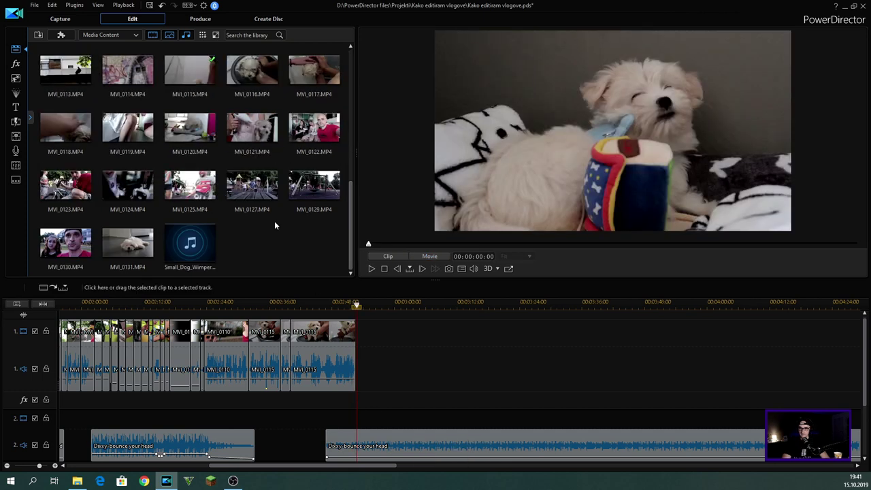
scroll(275, 223, "up", 3)
left_click_drag(253, 156, 399, 375)
left_click(369, 305)
key("ctrl+t")
key("space")
- Split MVI_0116 again at 00:02:59:00 and delete the section between the two cuts
left_click(386, 306)
left_click_drag(386, 305, 390, 307)
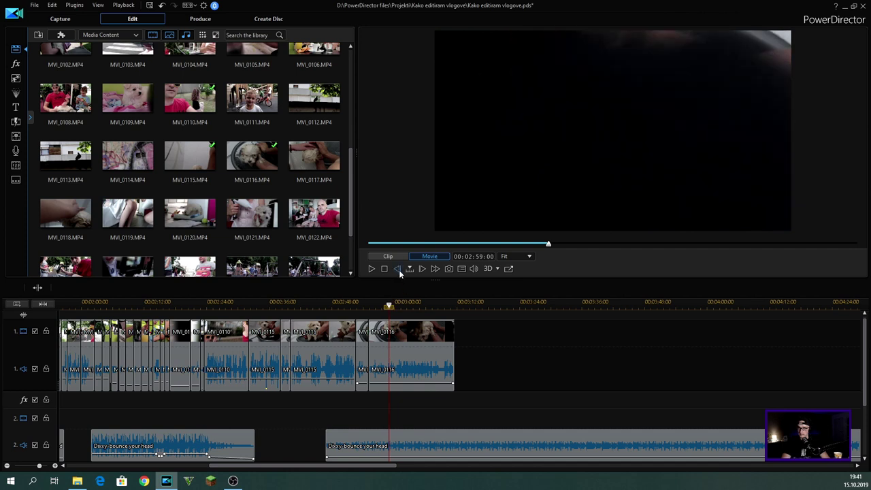
left_click(410, 346)
key("ctrl+t")
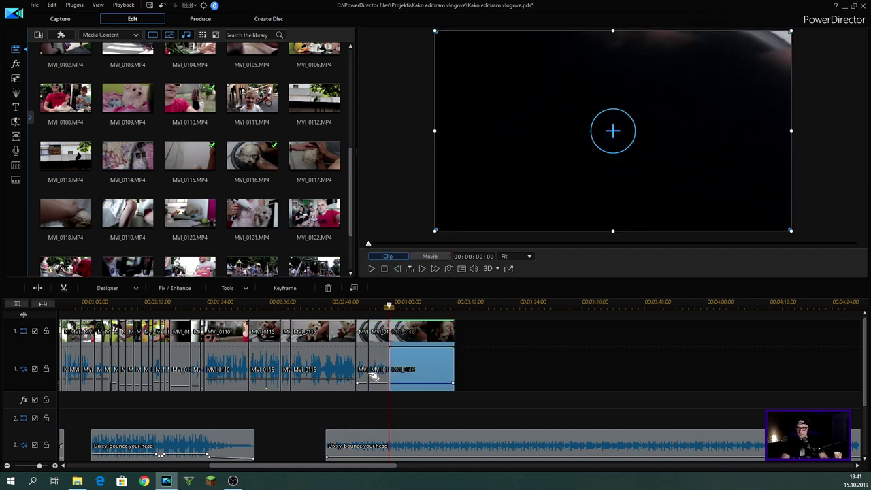
left_click(374, 377)
key("Delete")
- Play the timeline from about 00:02:51 and delete the remaining long section of MVI_0116 after the first cut
left_click(350, 307)
left_click(395, 367)
key("space")
key("Delete")
- Add MVI_0117 to track 1 after MVI_0116, split it at about 00:03:12 and delete the part before the cut
left_click_drag(314, 156, 370, 363)
left_click(382, 308)
left_click_drag(382, 311, 460, 319)
key("ctrl+t")
left_click(408, 342)
key("Delete")
- Split MVI_0117 at 00:02:56:12 and at about 00:03:12, and delete the section between the two cuts
left_click(377, 307)
left_click(384, 339)
key("ctrl+t")
left_click(461, 321)
key("ctrl+t")
left_click(441, 345)
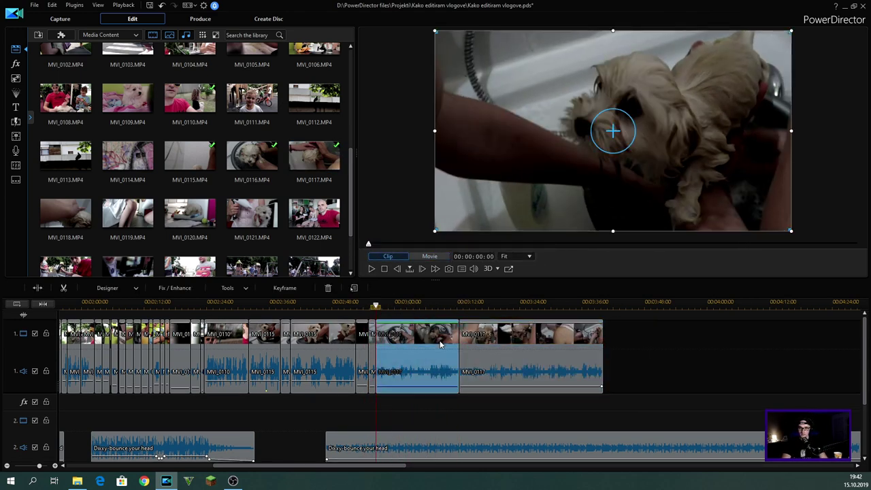
key("Delete")
- Play MVI_0117 from 00:02:55:12, remove its surplus end sections with the gap filled, and save the project
left_click(477, 367)
left_click_drag(376, 306, 371, 307)
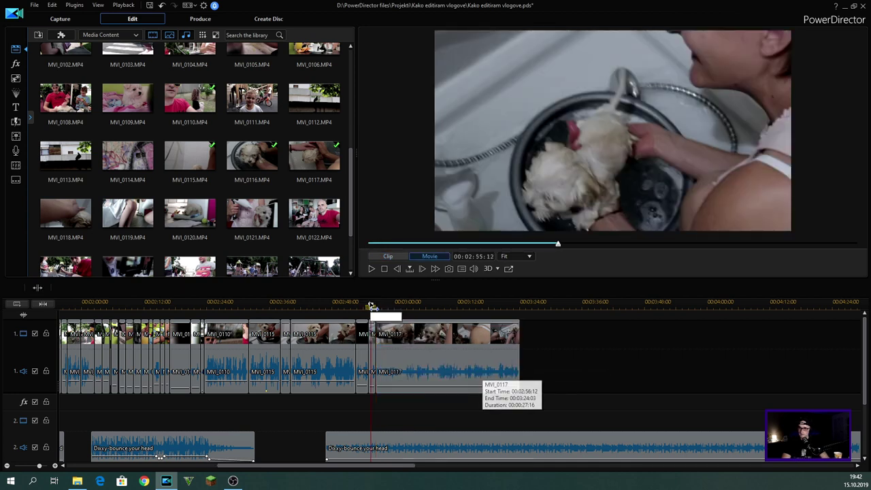
key("space")
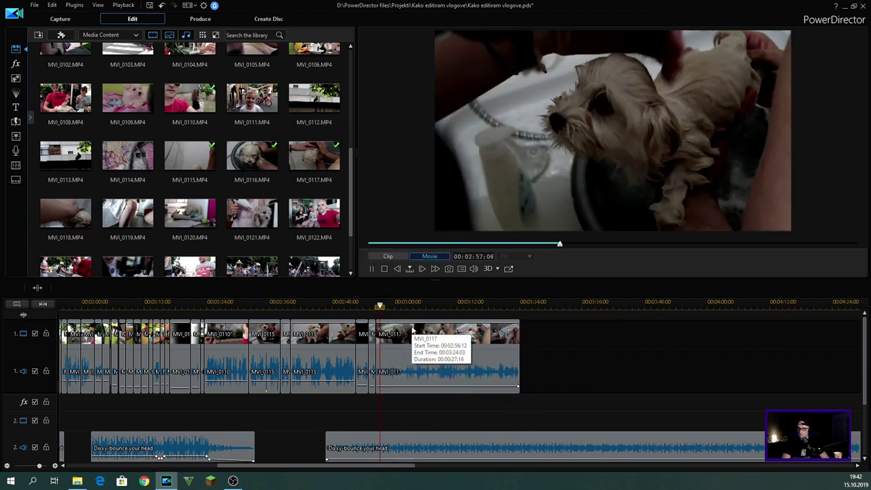
left_click(427, 354)
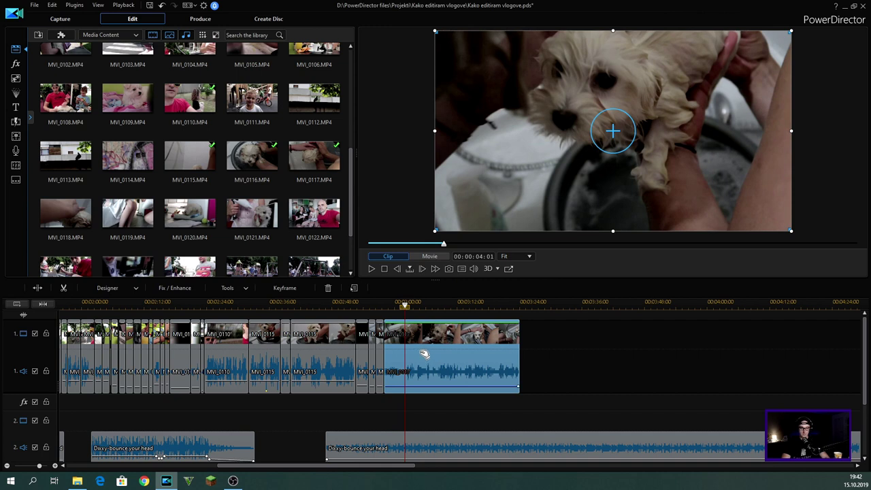
key("Delete")
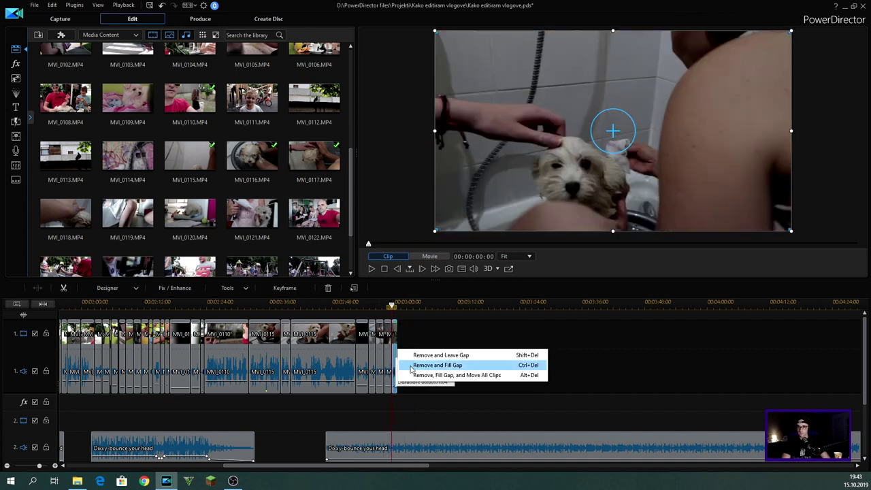
left_click(412, 366)
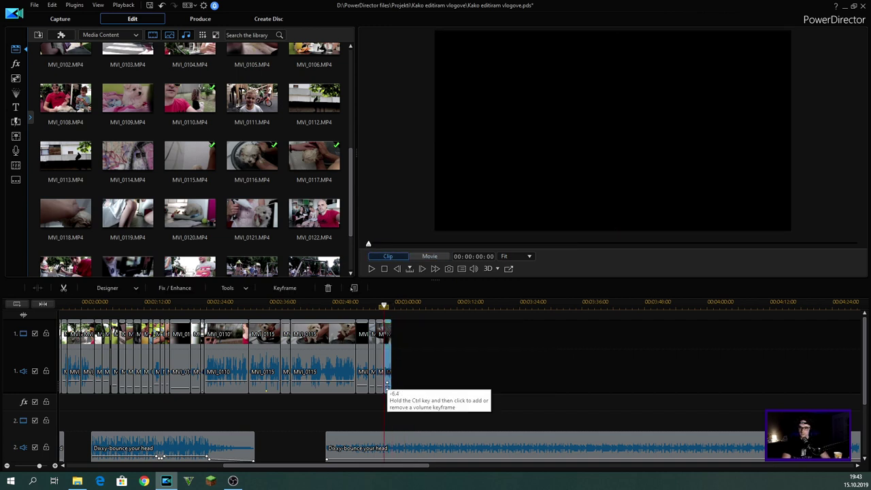
key("ctrl+s")
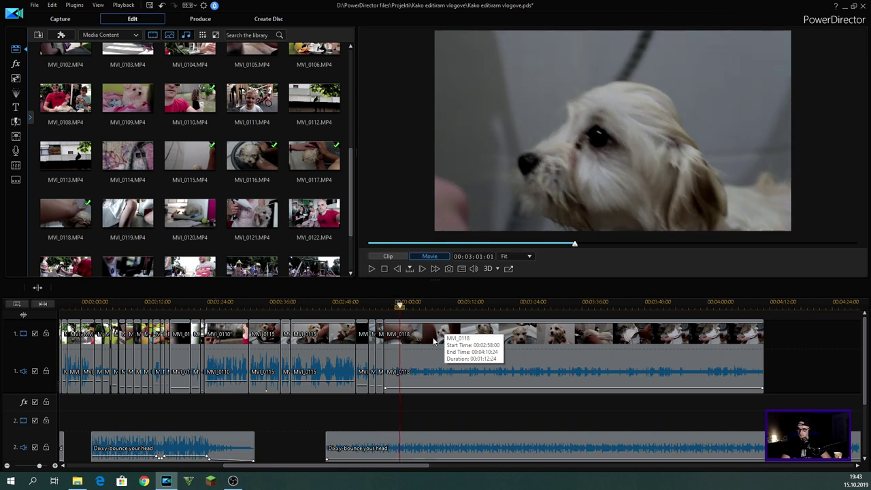
- Split MVI_0118 at 00:03:01:01 and play short stretches between about 00:03:21 and 00:03:23 to find the next cut point
left_click(435, 338)
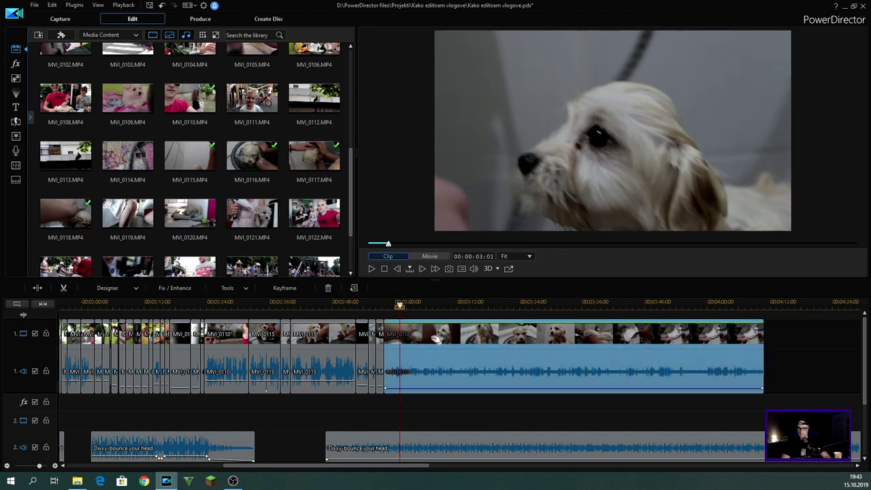
key("ctrl+t")
left_click(403, 305)
left_click_drag(403, 309, 513, 325)
left_click(514, 325)
key("space")
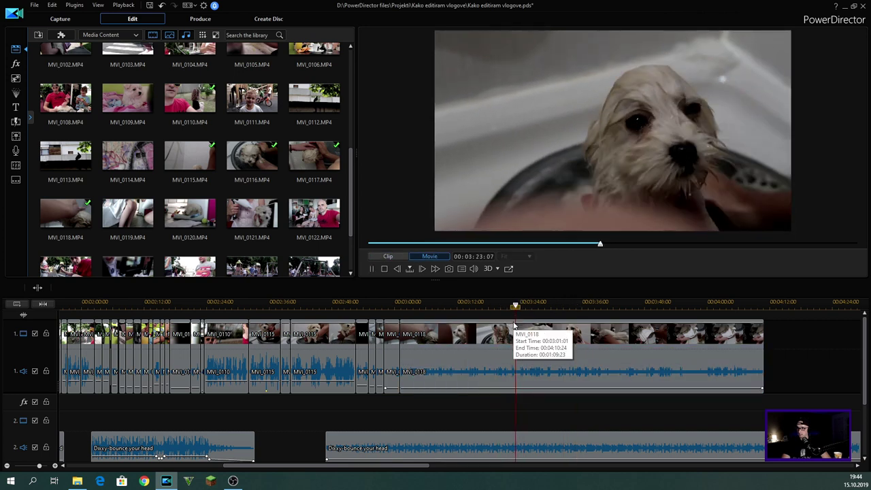
key("space")
left_click(510, 299)
key("space")
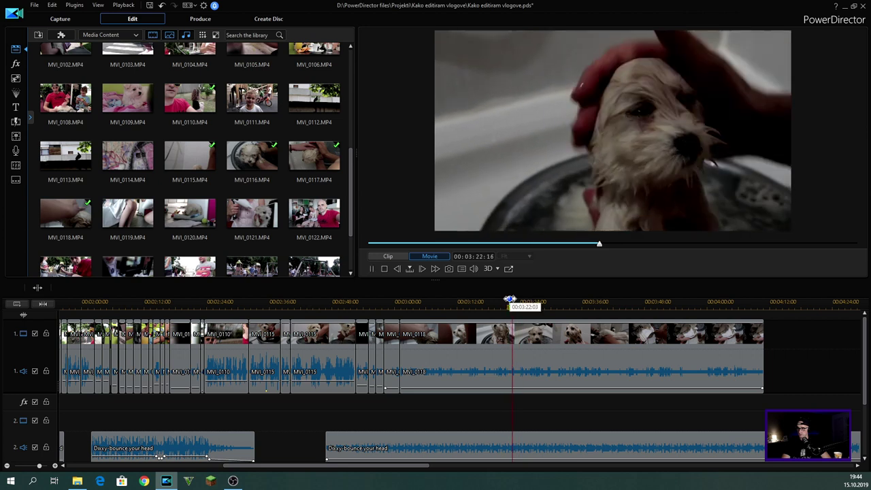
key("space")
key("space")
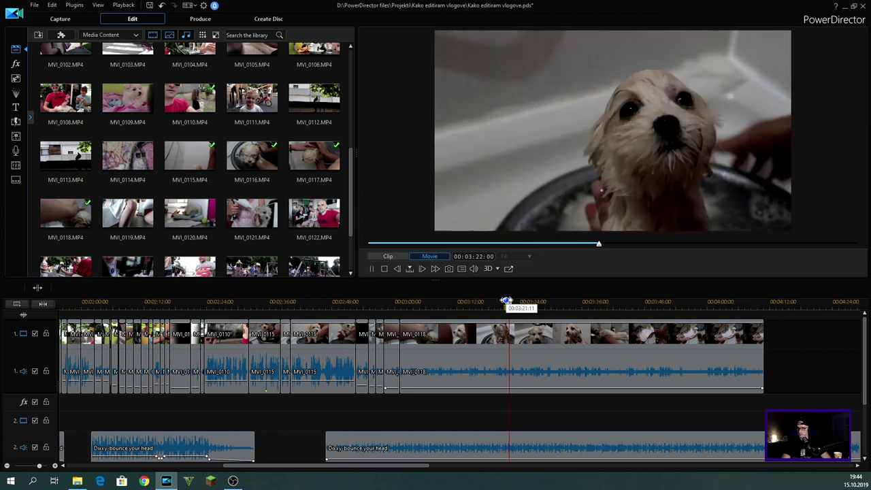
key("space")
- Split MVI_0118 at 00:03:21:11, delete the section between the two cuts and play the join from 00:02:59:12
left_click(480, 346)
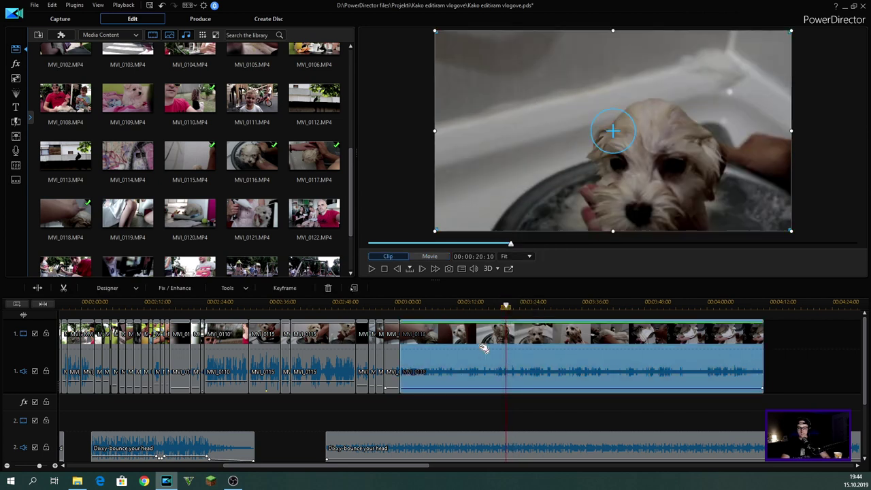
key("ctrl+t")
left_click(490, 354)
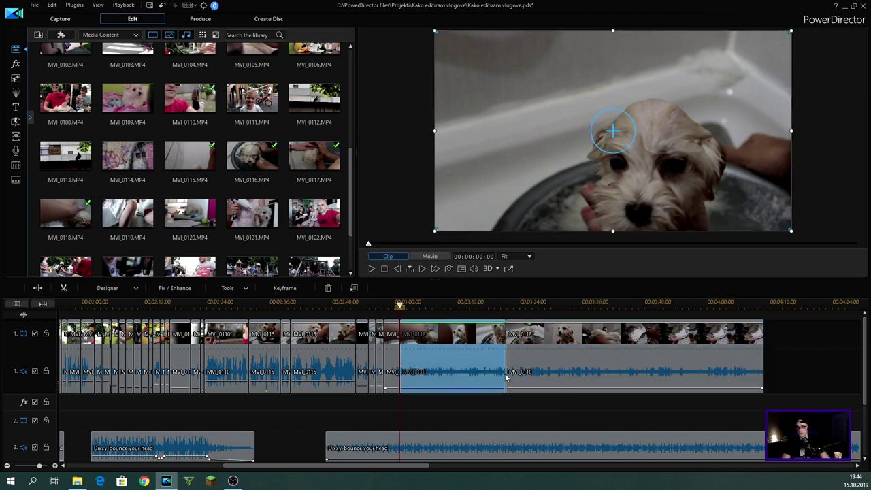
key("Delete")
left_click(393, 301)
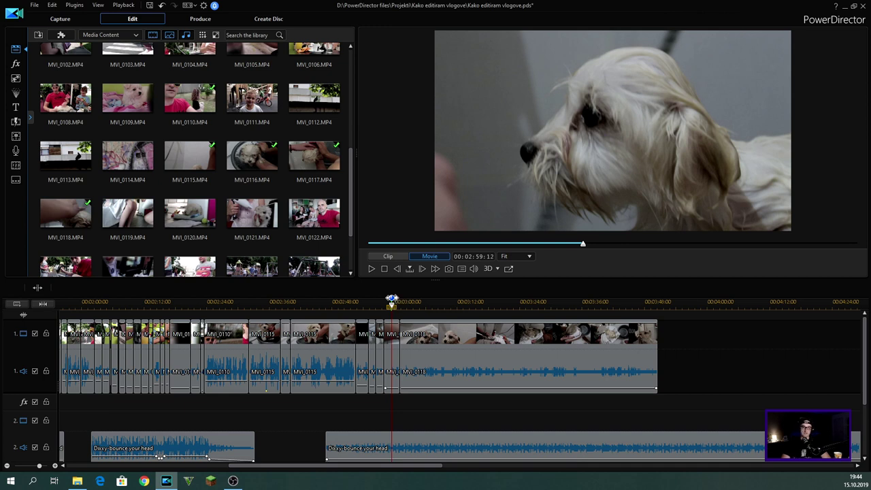
key("space")
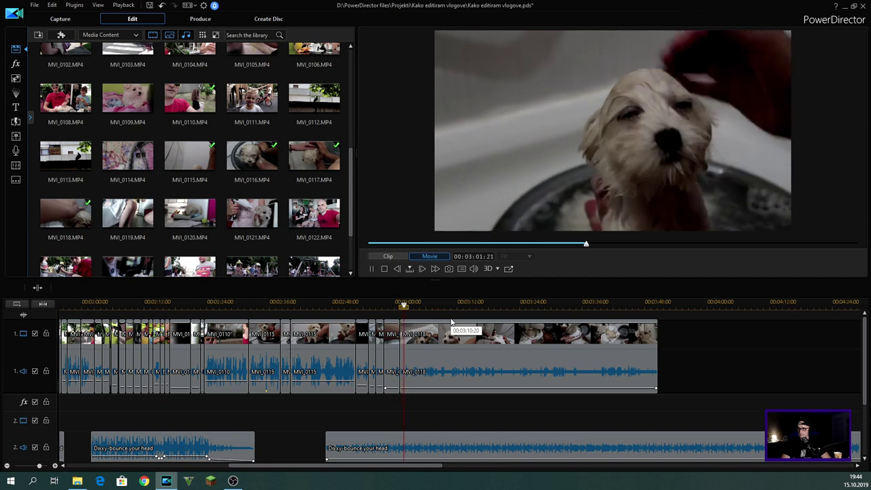
key("space")
left_click(430, 330)
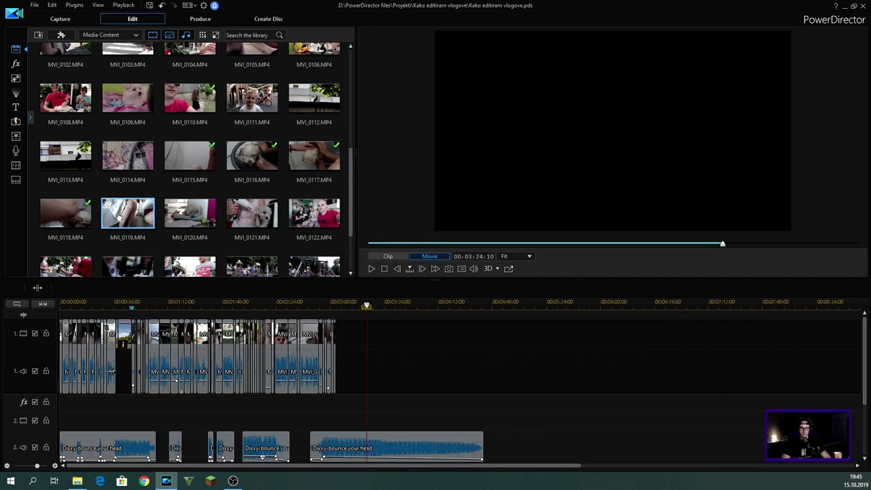
- Add MVI_0119 to track 1 at about 00:03:18, leaving a gap after MVI_0118, and scrub through its opening
left_click(119, 216)
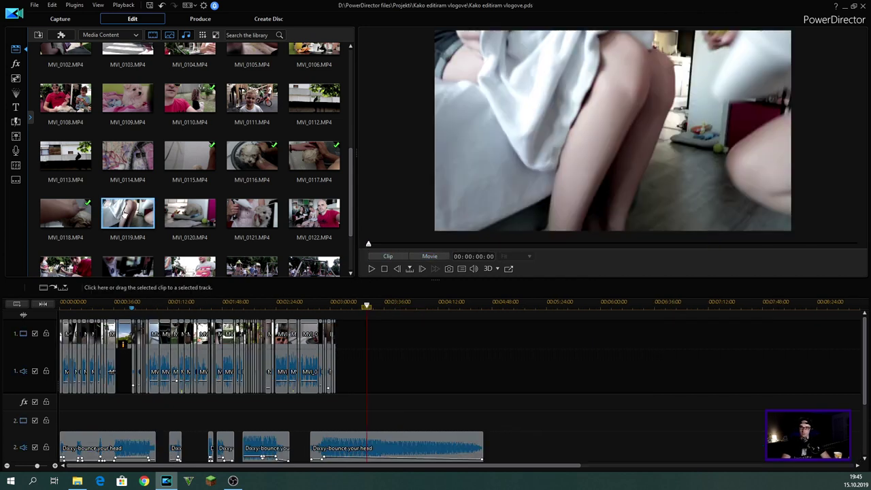
left_click_drag(359, 372, 360, 373)
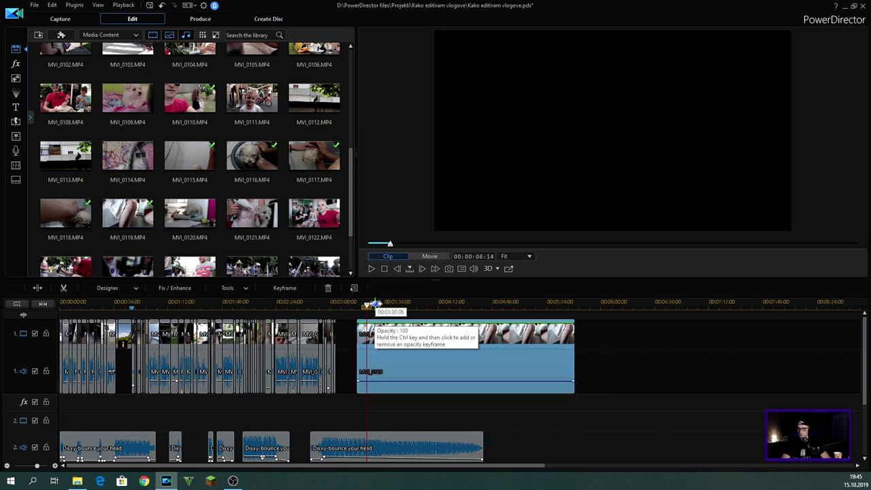
left_click_drag(494, 314, 517, 315)
left_click_drag(367, 307, 378, 309)
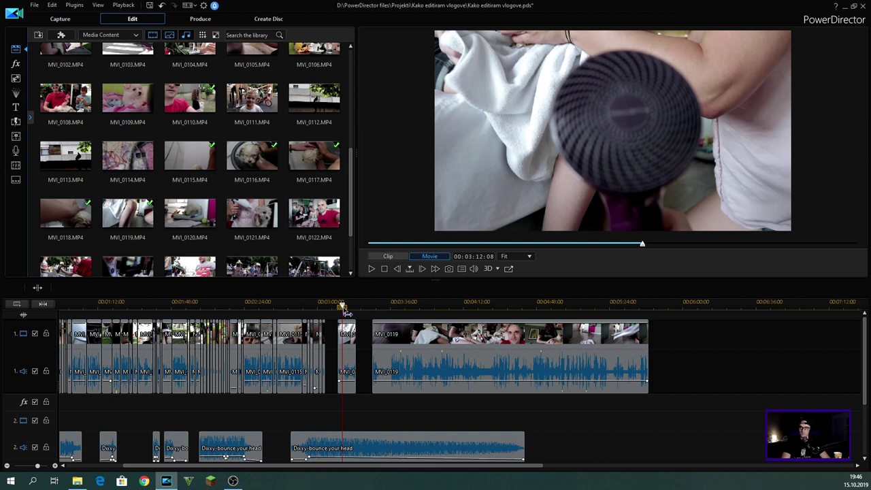
- Scrub the short MVI_0119 piece between 00:03:11:05 and 00:03:16:09 and move the piece slightly earlier on track 1
left_click_drag(344, 307, 345, 310)
left_click(341, 307)
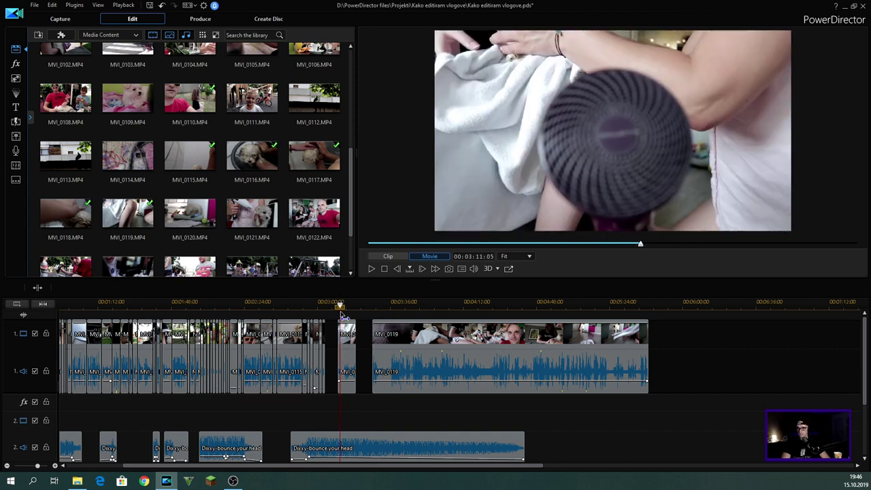
left_click_drag(341, 314, 353, 316)
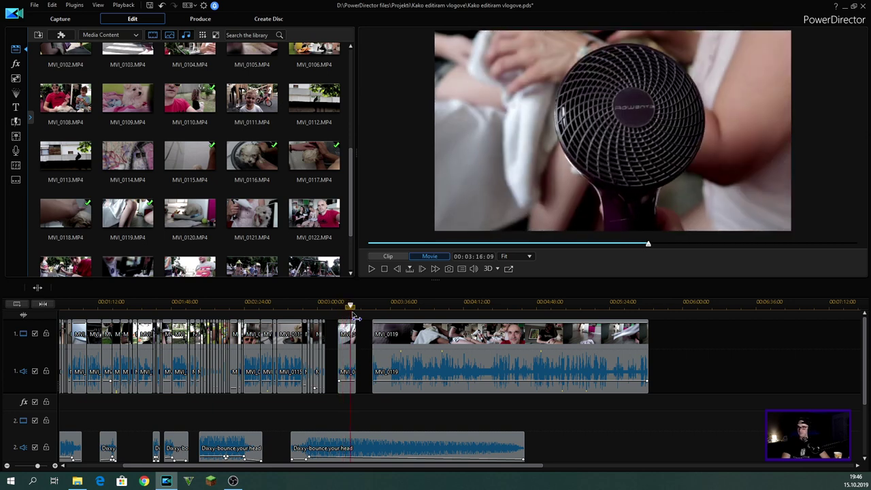
left_click(347, 343)
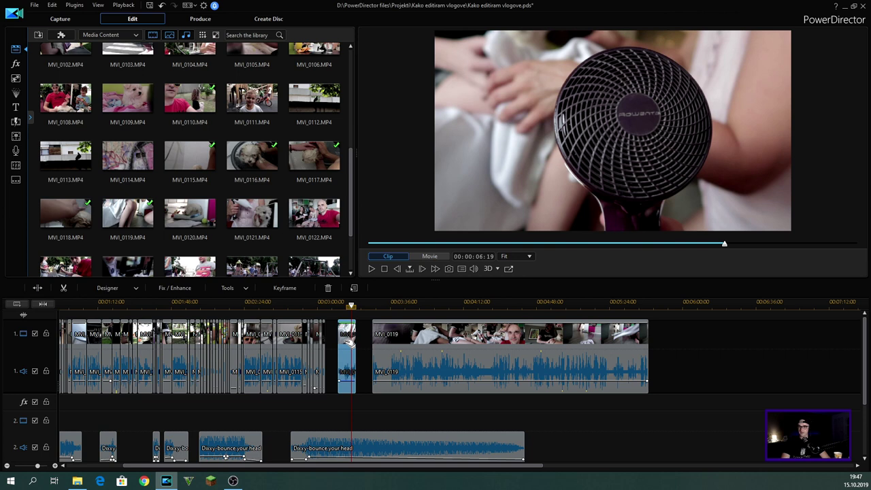
left_click_drag(347, 334, 344, 333)
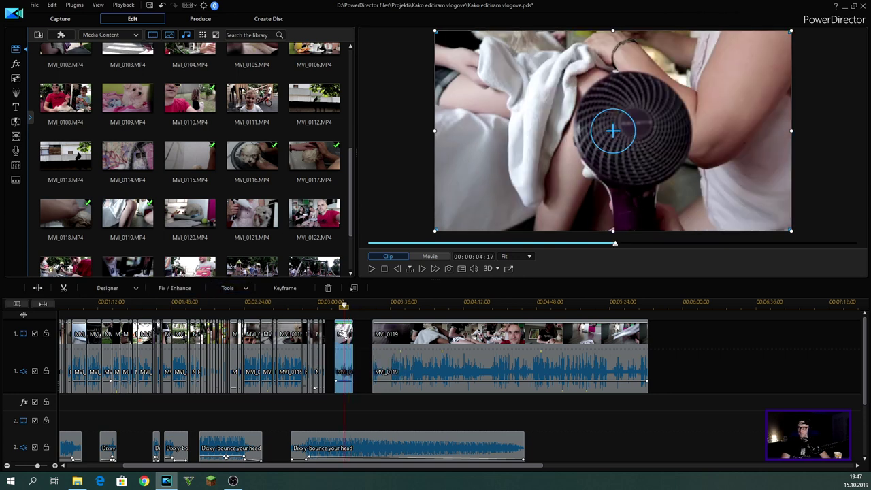
- Turn on the Video in Reverse power tool for the short MVI_0119 piece
left_click(225, 288)
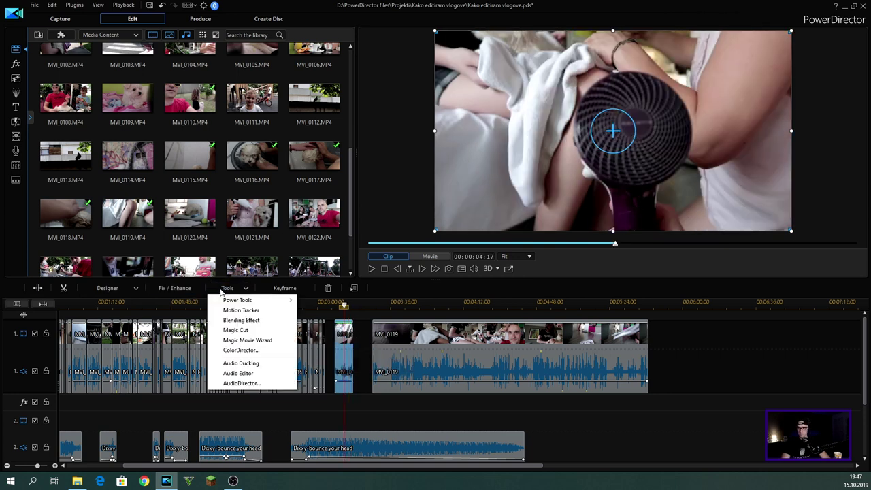
mouse_move(226, 303)
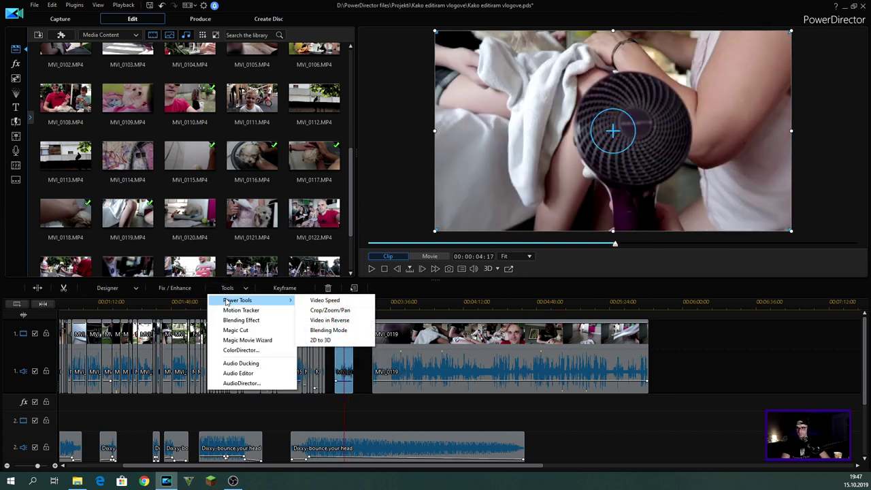
left_click(322, 321)
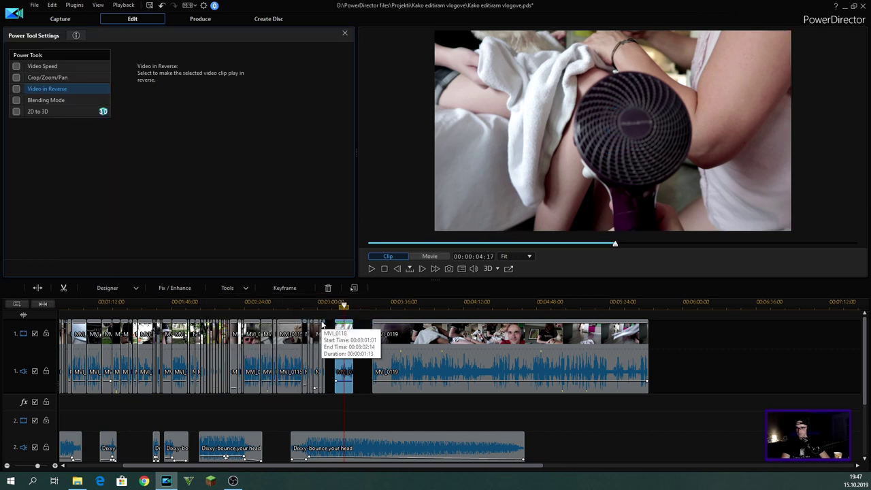
left_click(17, 89)
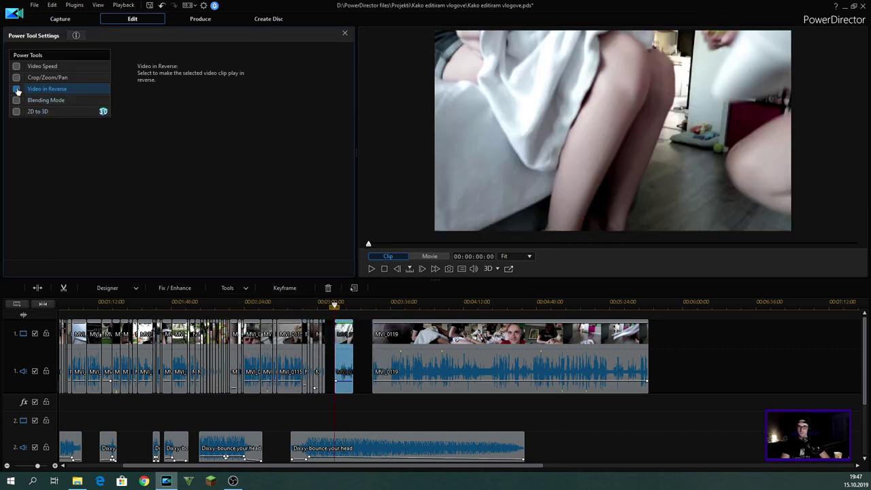
left_click(17, 89)
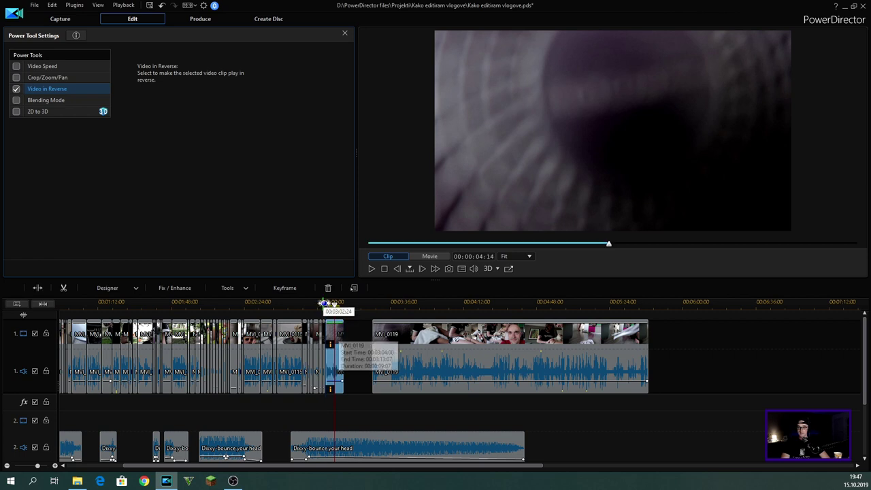
- Play the transition into the reversed MVI_0119 piece from about 00:03:03
left_click(325, 303)
left_click_drag(484, 304, 484, 304)
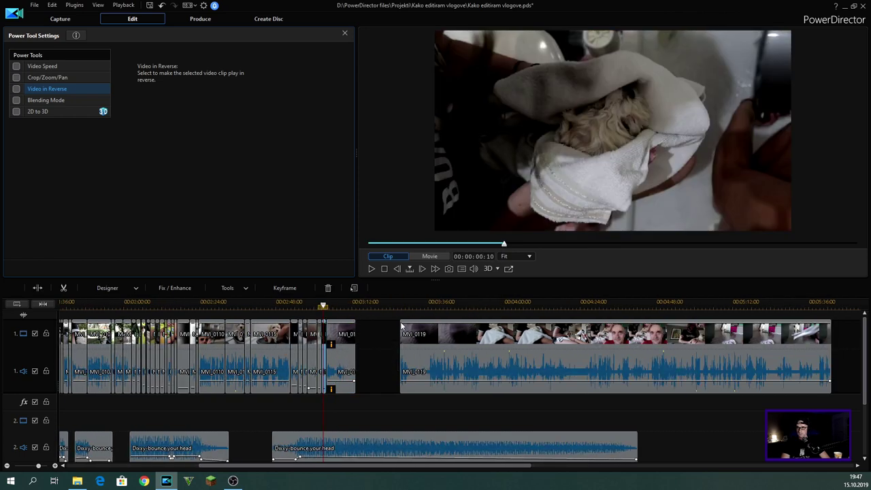
key("space")
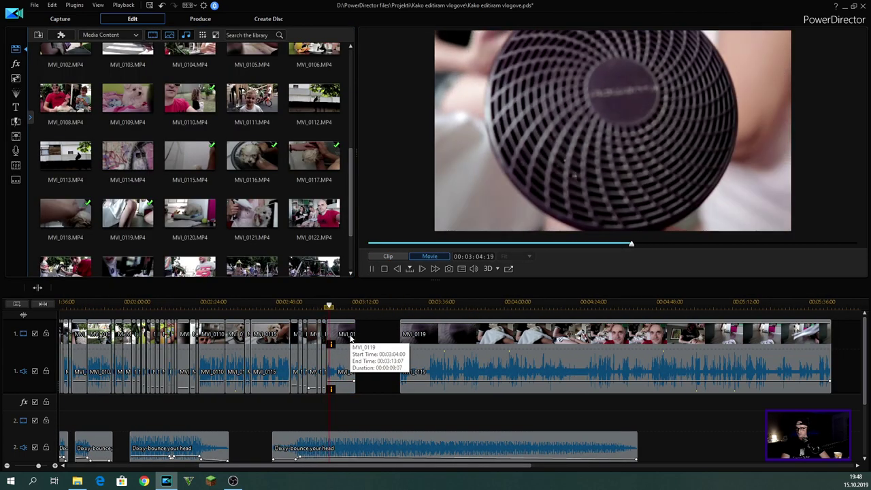
left_click(350, 340)
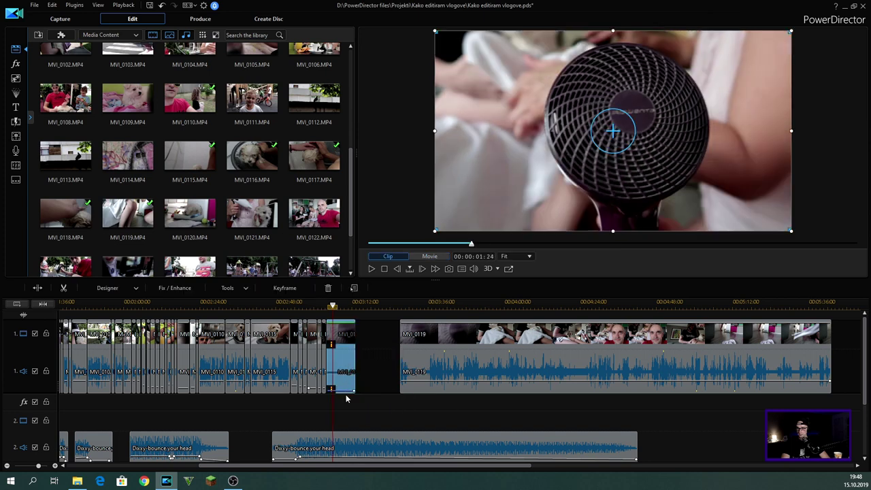
- Delete the unwanted section around the start of the short reversed MVI_0119 piece
mouse_move(324, 303)
left_mouse_down()
mouse_move(409, 305)
mouse_move(321, 305)
left_mouse_up()
left_click(320, 361)
key("Delete")
left_click_drag(459, 466, 432, 467)
left_click_drag(272, 304, 242, 304)
left_click(327, 303)
left_click(340, 361)
- Move the long MVI_0119 clip back against the short reversed piece and play across the join from about 00:03:06
left_click_drag(326, 303, 354, 304)
left_click_drag(388, 360, 328, 359)
left_click(315, 305)
left_click(327, 360)
left_click(234, 403)
left_click_drag(335, 304, 399, 305)
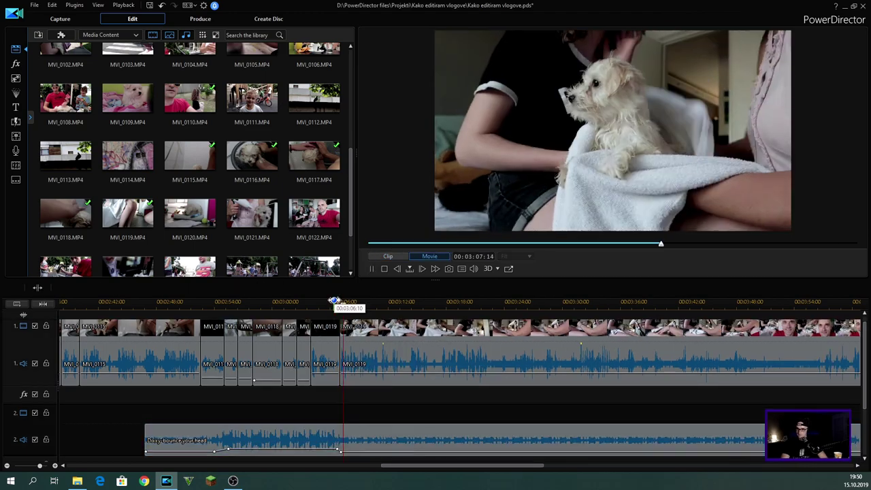
- Split the long MVI_0119 clip at about 00:03:11 and 00:03:17 and select the piece between the cuts
left_click(411, 350)
key("ctrl+t")
left_click_drag(379, 303, 344, 303)
left_click(352, 345)
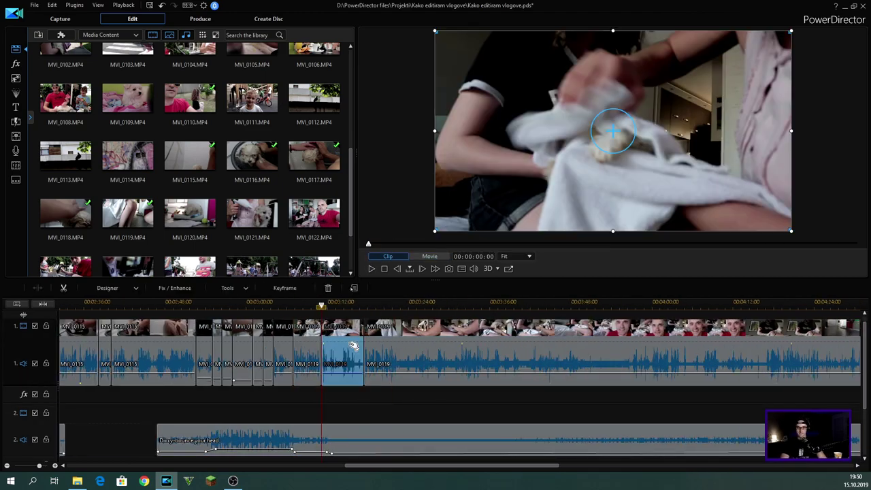
- Split the background music at about 00:03:13 and move its second part further along the audio track
left_click(354, 440)
key("ctrl+t")
left_click_drag(354, 439, 633, 439)
- Split the long MVI_0119 clip at about 00:03:22 and delete the unwanted section next to the cut
left_click(396, 306)
key("ctrl+t")
key("Delete")
- Move the second part of the background music so that it starts at about 00:04:42
left_click(391, 307)
left_click_drag(442, 466, 474, 465)
left_click_drag(381, 439, 765, 439)
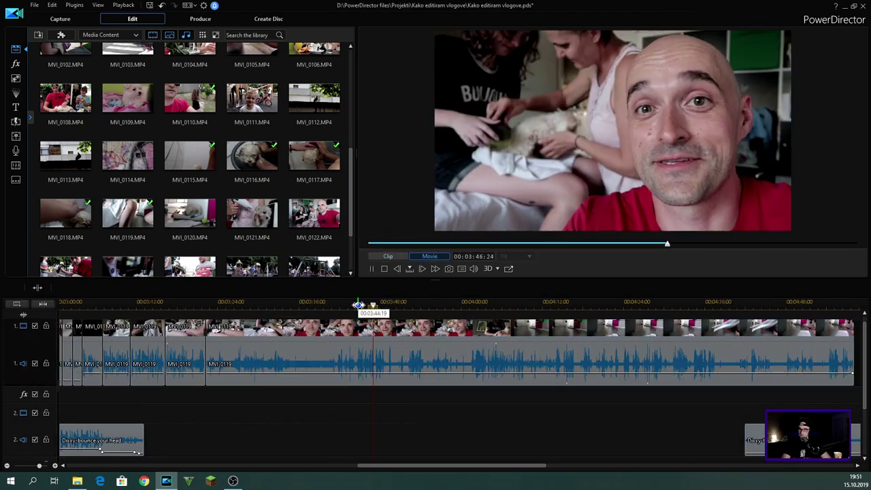
- Delete the MVI_0119 section between about 00:03:22 and 00:03:44, close the gap and play from the join
key("Delete")
left_click(205, 305)
left_click(281, 305)
- Cut out the MVI_0119 section between about 00:03:28 and 00:03:51 and move the second music part to start at about 00:03:27
left_click(399, 303)
left_click(380, 351)
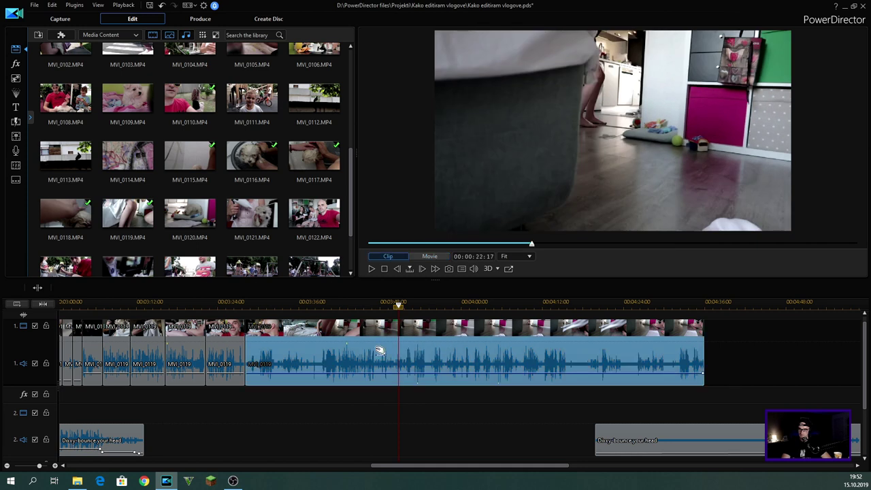
key("ctrl+t")
left_click(348, 346)
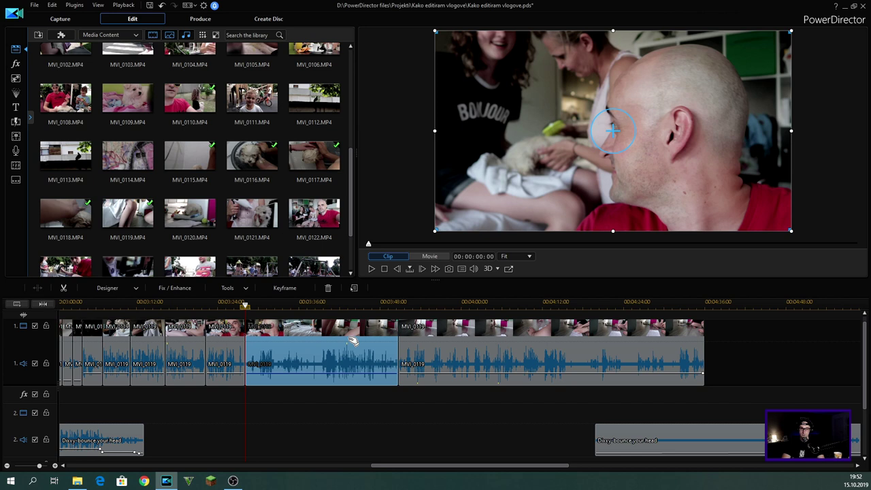
right_click(352, 341)
left_click(463, 368)
left_click_drag(510, 440, 305, 430)
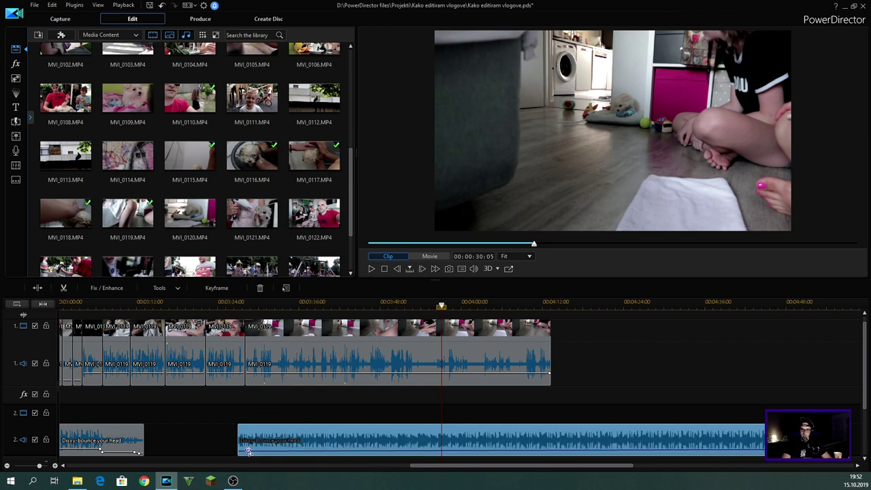
- Split MVI_0119 at 00:03:32:18 and lower the audio volume of the short piece before the cut
left_click(275, 371)
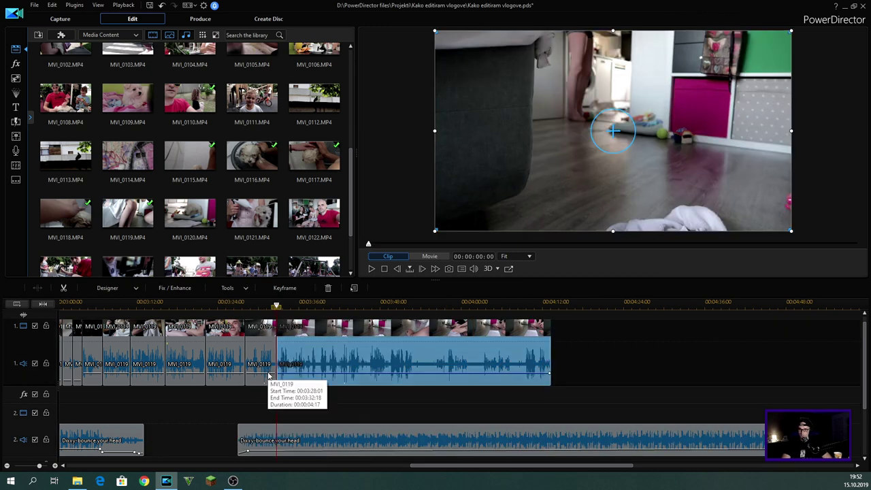
key("ctrl+t")
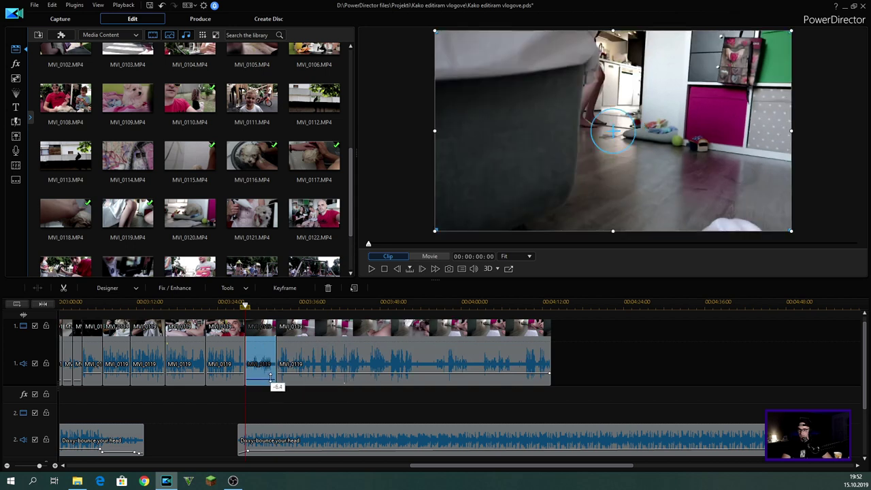
- Delete the MVI_0119 section from 00:03:32:18 to about 00:03:45 and close the gap
left_click(289, 306)
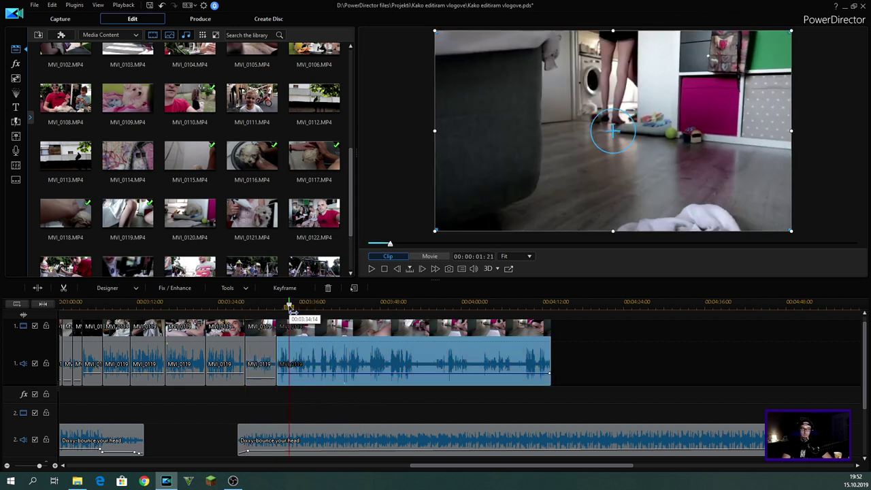
left_click_drag(293, 310, 364, 315)
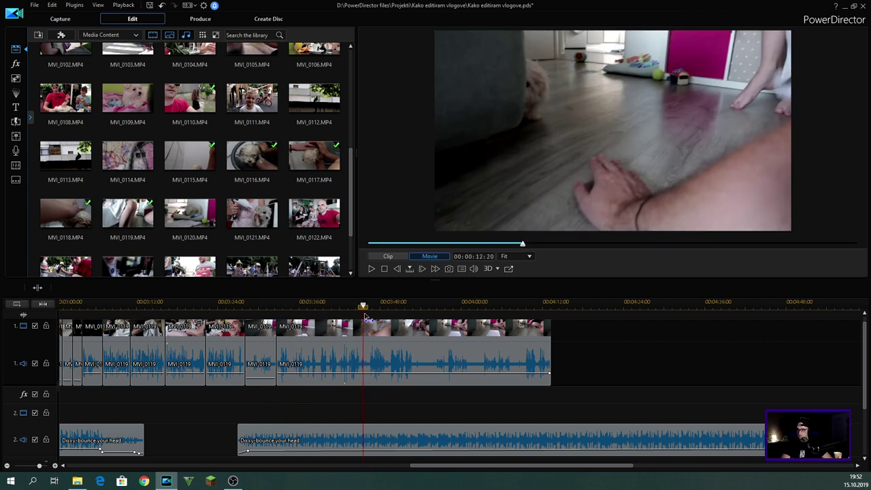
left_click(342, 341)
key("ctrl+t")
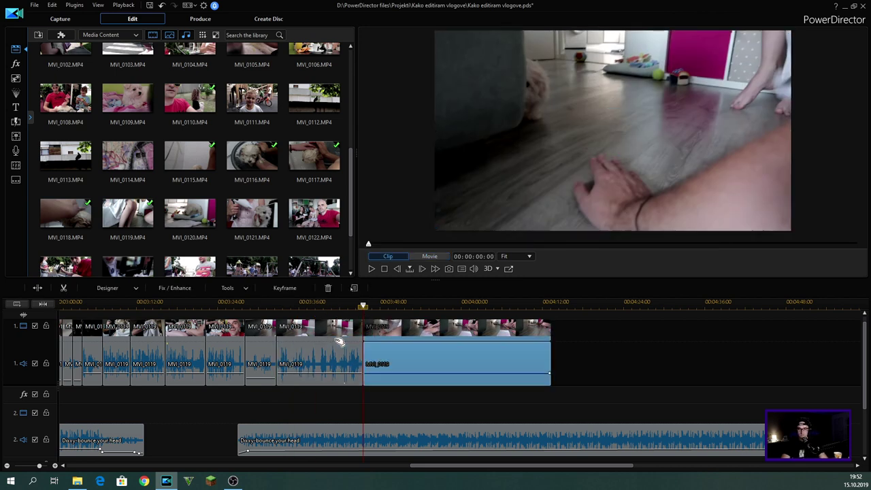
left_click(339, 342)
key("Delete")
left_click(408, 357)
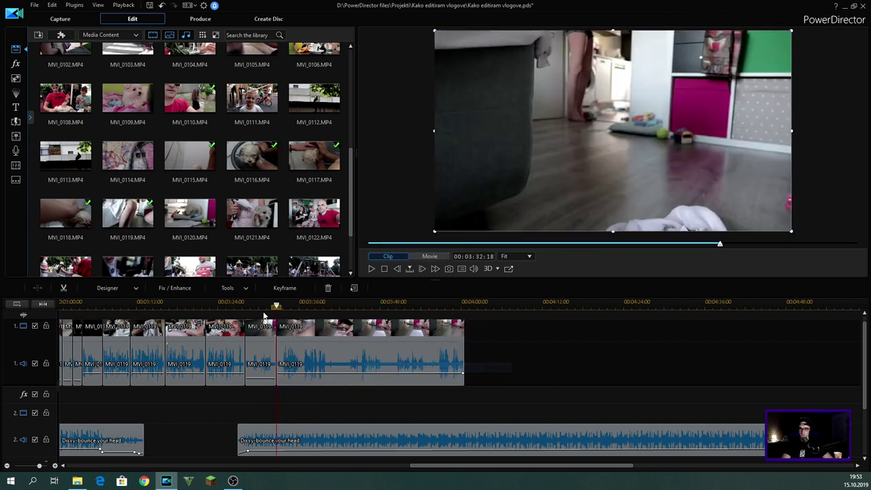
- Play MVI_0119 across the cut at 00:03:32:18 and check the footage up to about 00:03:43
key("space")
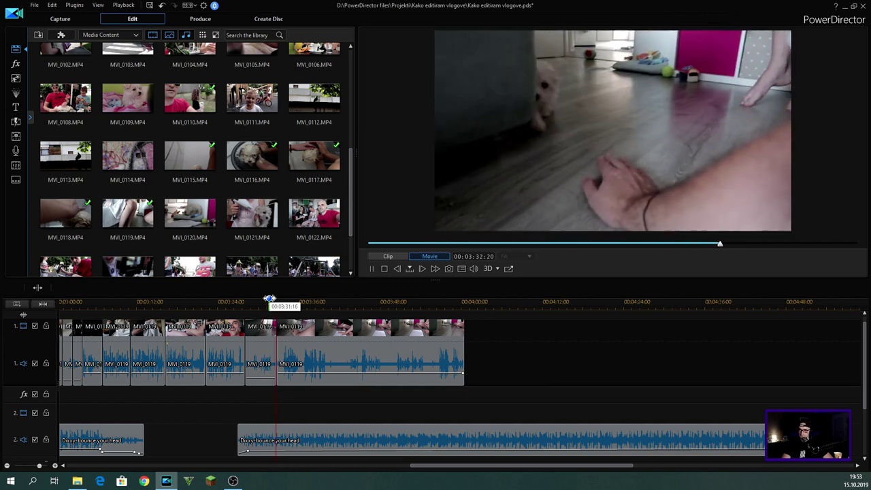
left_click(347, 306)
mouse_move(348, 310)
left_mouse_down()
mouse_move(364, 310)
mouse_move(352, 315)
left_mouse_up()
left_click(352, 316)
key("space")
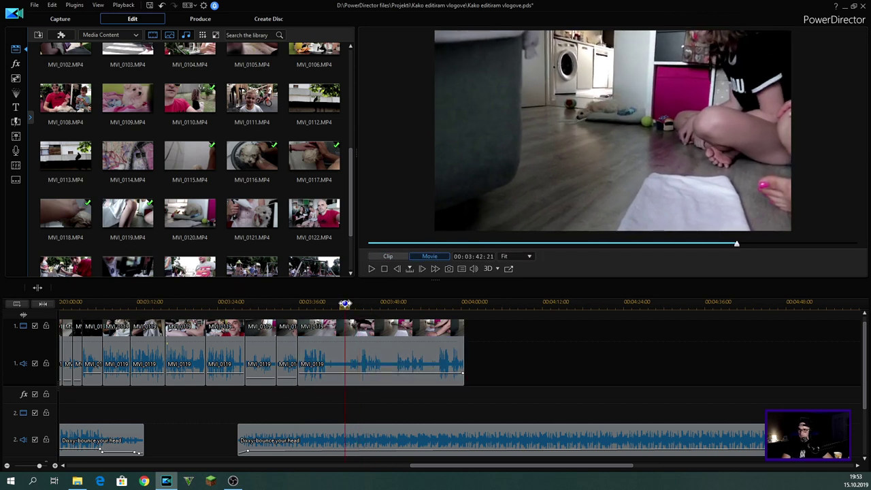
- Split the last MVI_0119 piece at 00:03:42:21 and select the section before the cut
left_click(332, 333)
key("ctrl+t")
left_click(331, 334)
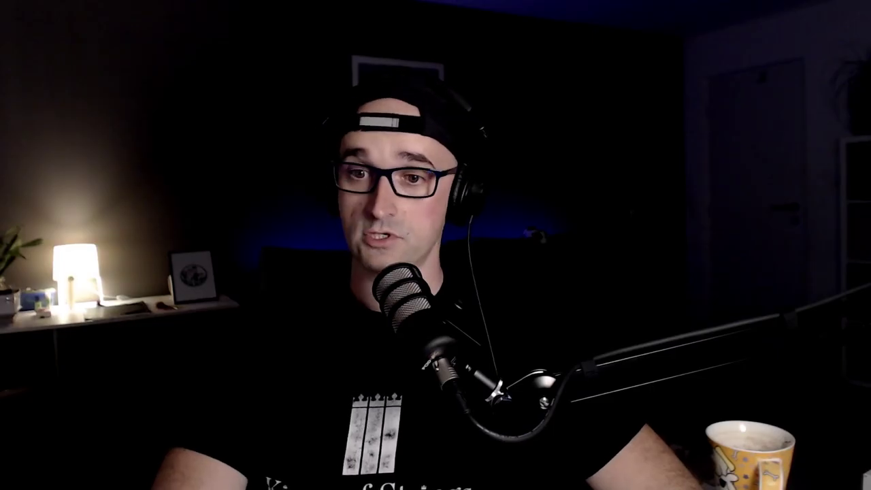
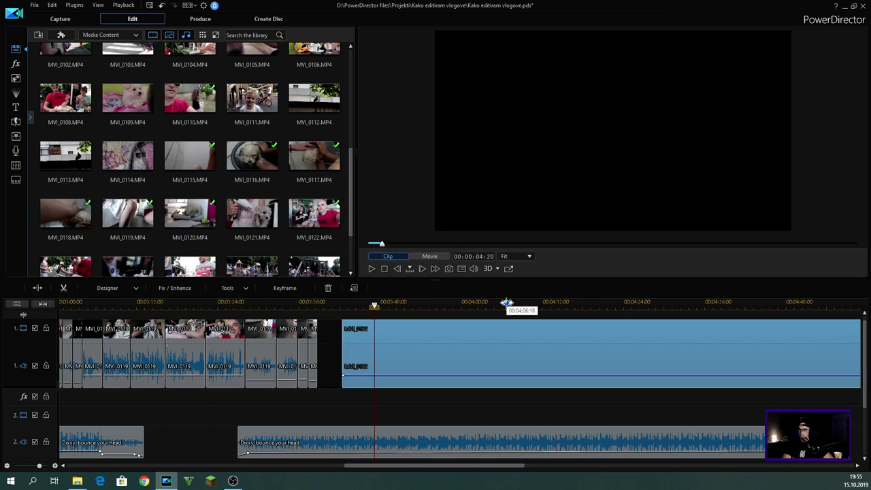
- Play the newly added MVI_0122 clip from about 00:04:07 to review its footage
left_click_drag(507, 302, 418, 303)
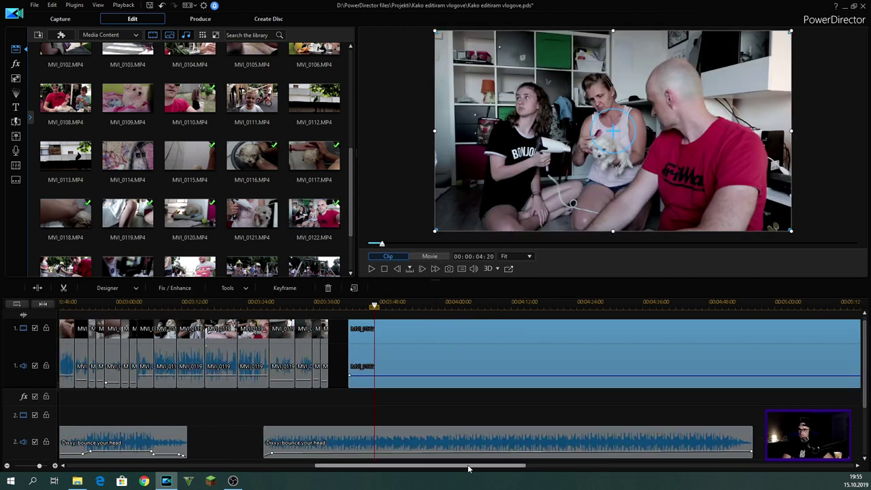
left_click_drag(468, 468, 500, 470)
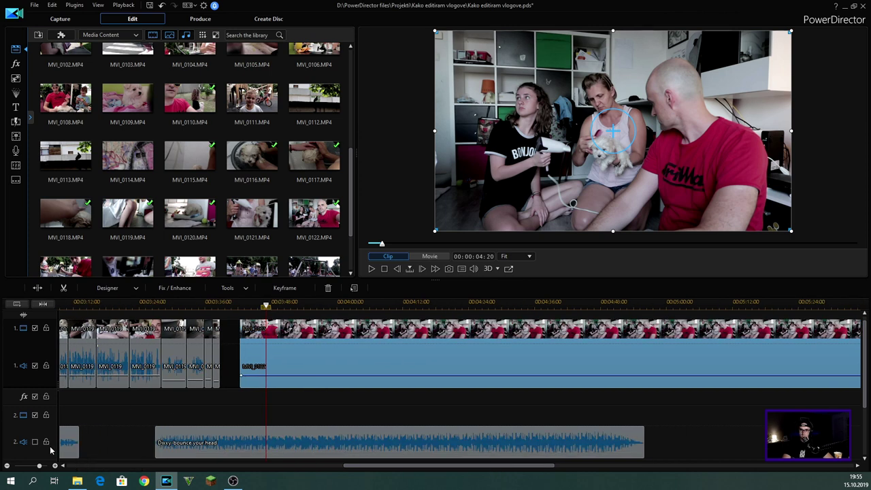
left_click(377, 304)
key("space")
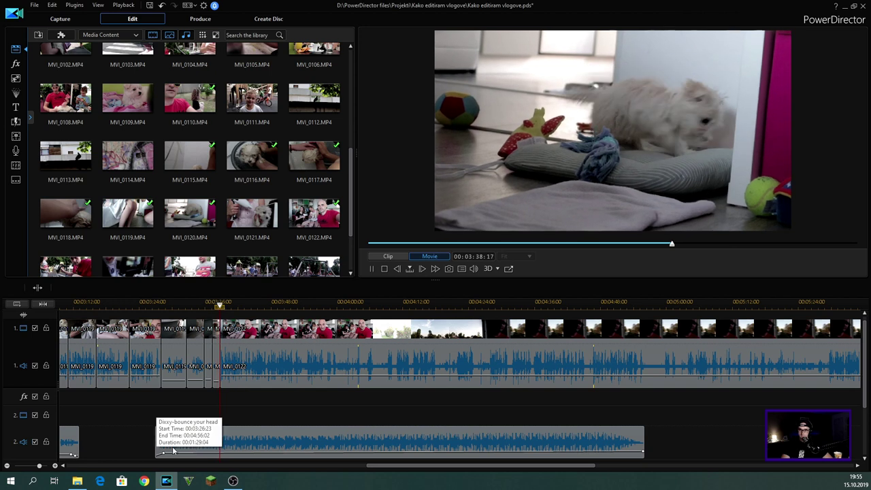
- Lower the background music with a volume keyframe where MVI_0122 starts, at about 00:03:38, and play the transition
left_click(231, 446)
left_click_drag(227, 455, 228, 458)
left_click(220, 303)
key("space")
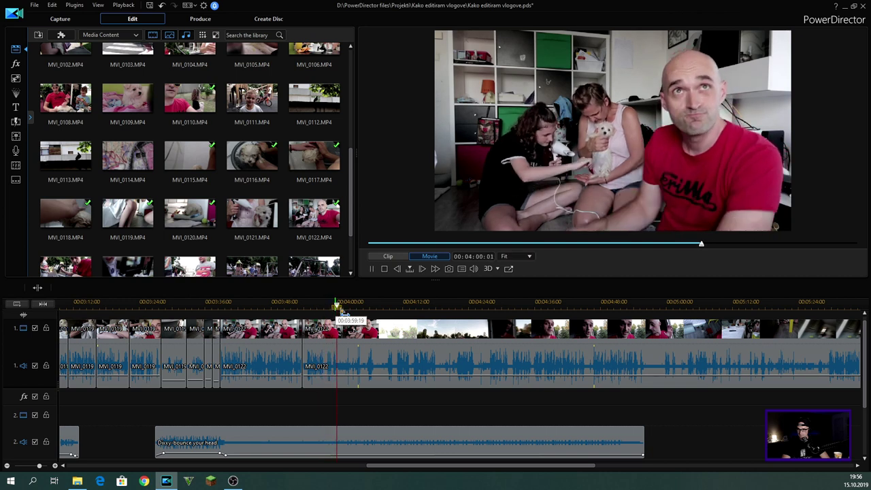
- Delete the MVI_0122 section from 00:03:53:18 to about 00:03:59, close the gap and check the footage after the join
left_click(334, 308)
key("ctrl+t")
left_click(321, 360)
key("Delete")
left_click(338, 370)
left_click_drag(299, 304, 337, 307)
left_click(356, 348)
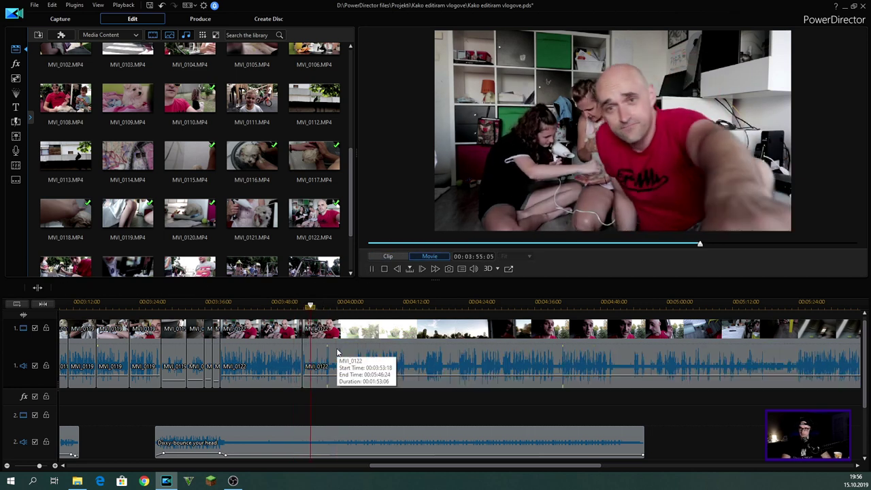
- Raise the background music volume with a keyframe at about 00:03:53 and resume playback to check it
left_click(303, 455)
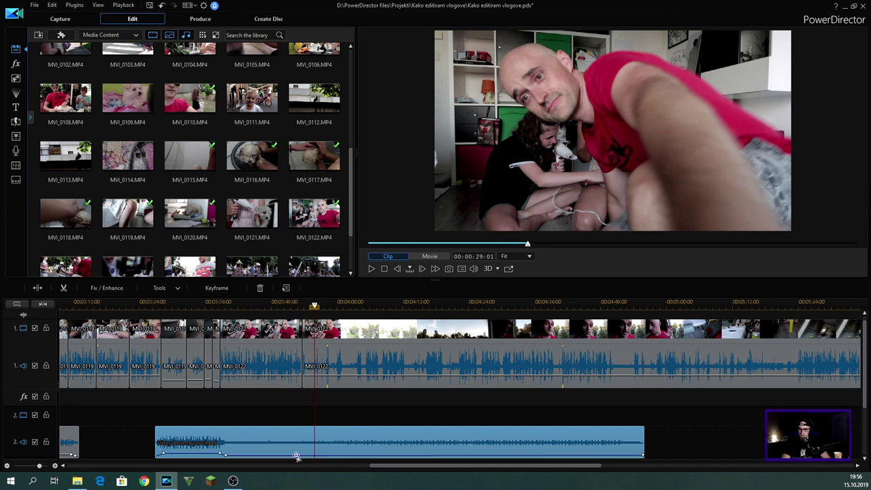
left_click_drag(304, 455, 303, 452)
left_click(338, 408)
key("space")
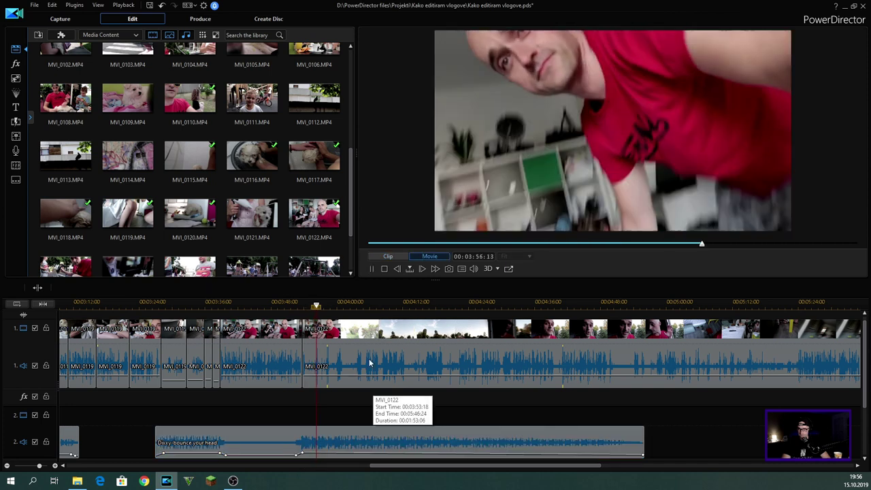
- Delete the MVI_0122 section from 00:03:57:02 to about 00:04:05, close the gap and play across the join
left_click(355, 356)
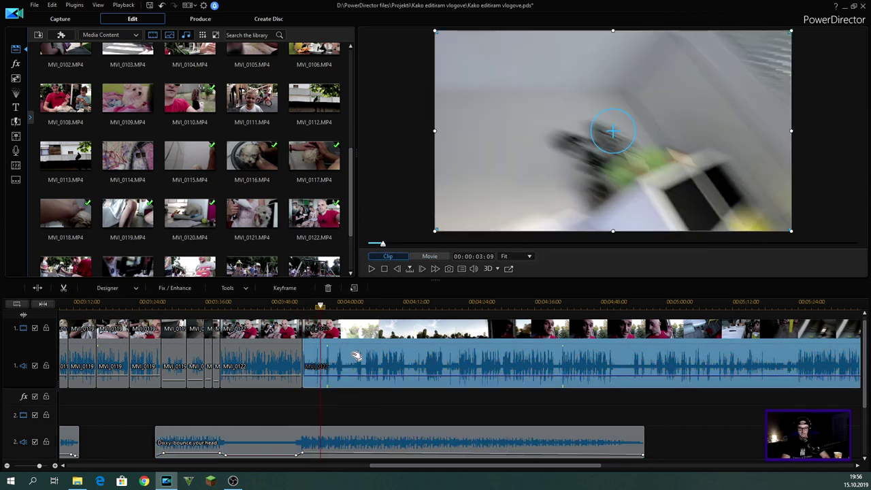
key("ctrl+t")
left_click(364, 308)
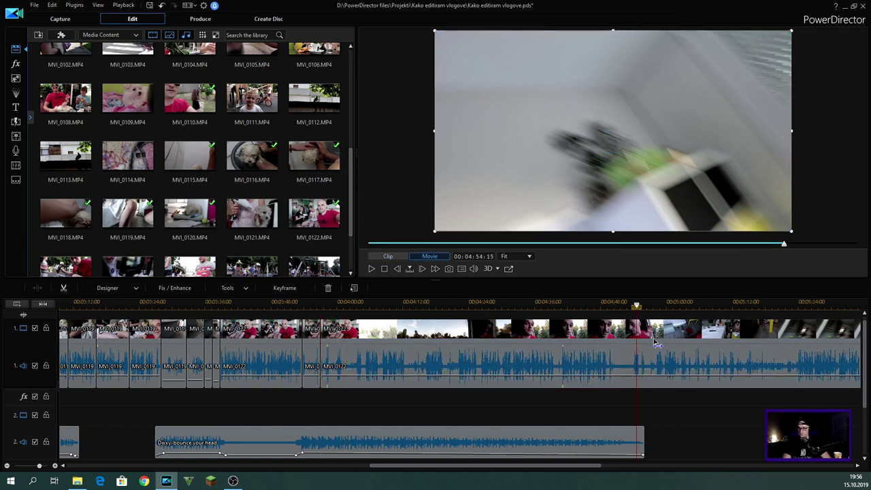
key("space")
left_click_drag(364, 308, 361, 309)
left_click(384, 340)
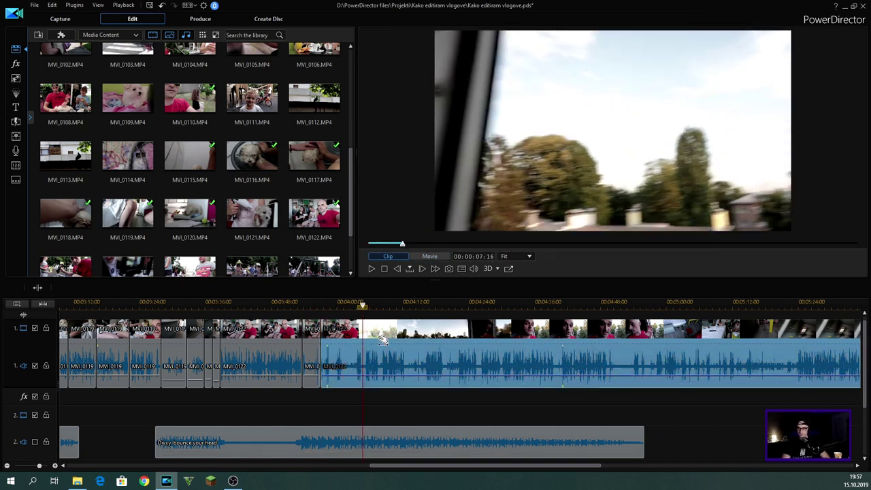
key("ctrl+t")
left_click(346, 343)
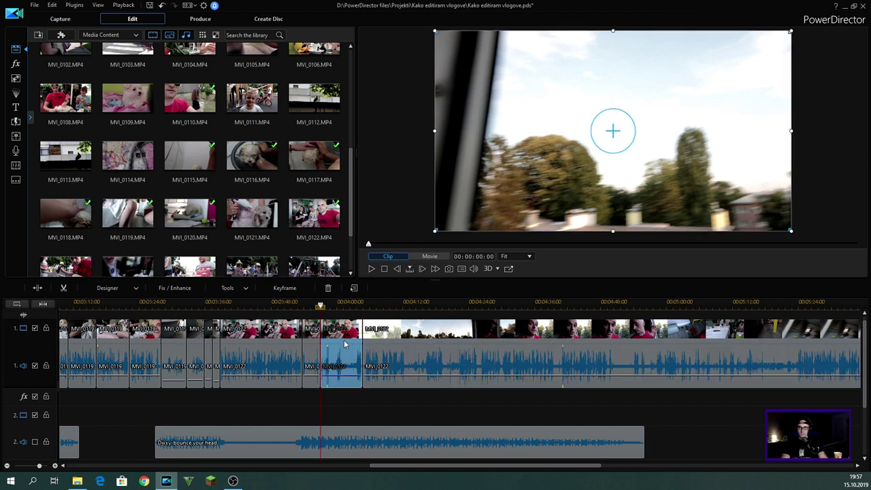
key("Delete")
left_click(385, 371)
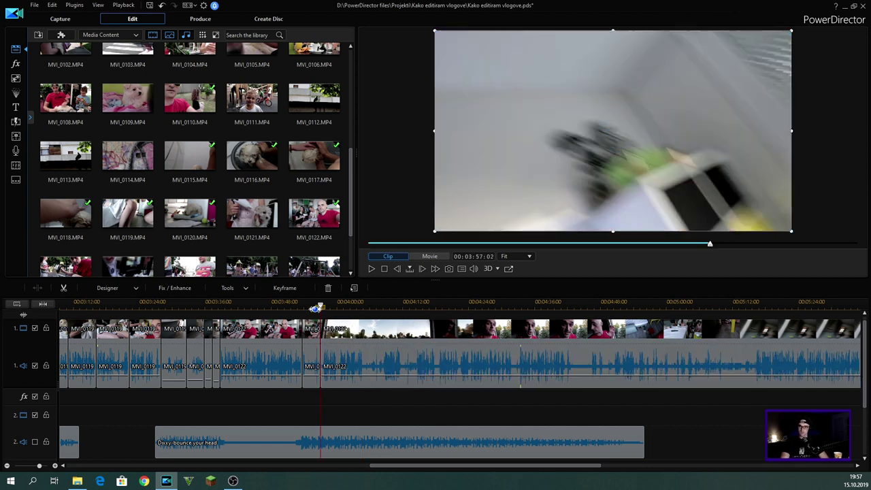
left_click(313, 305)
key("space")
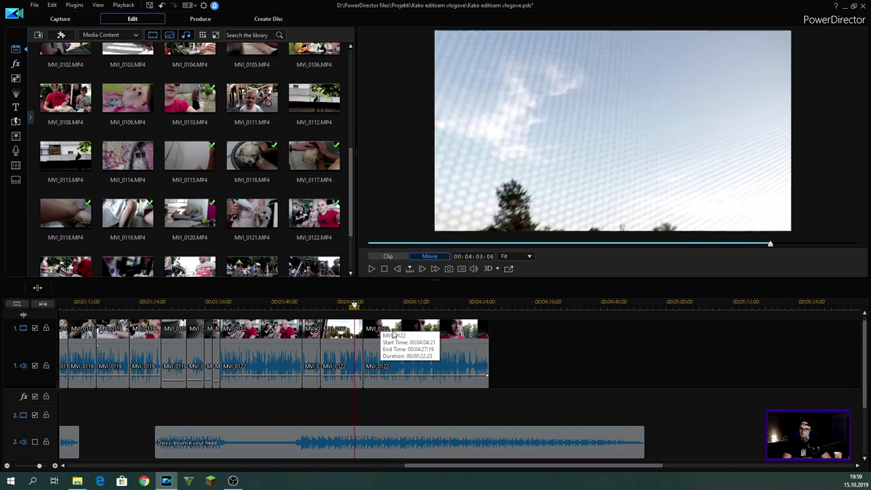
- Play the remaining MVI_0122 footage from about 00:04:02 to near the end of its last piece
left_click(392, 329)
left_click(348, 306)
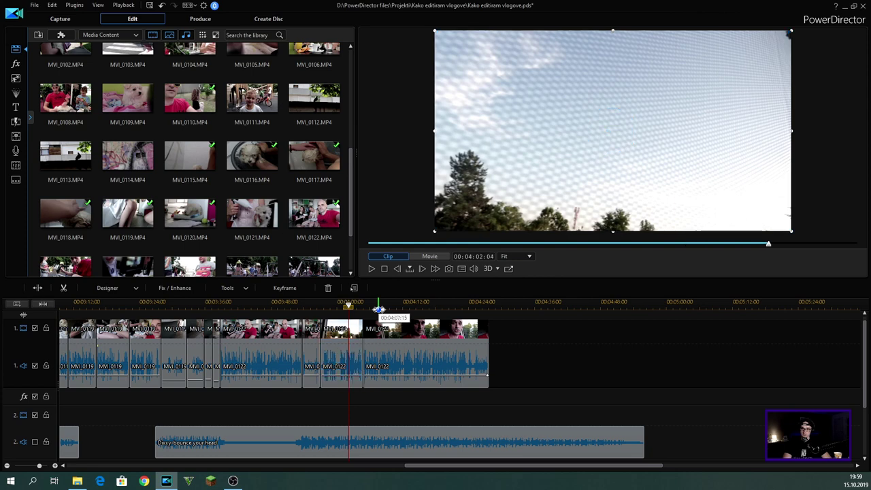
key("space")
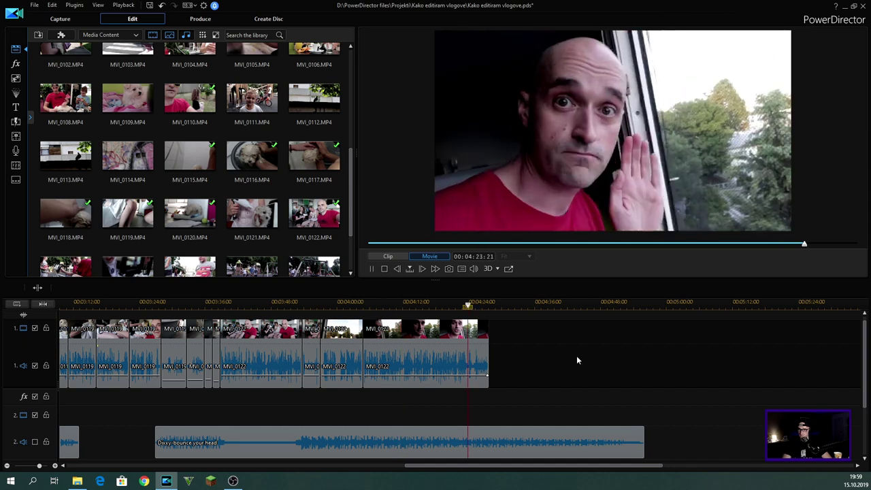
key("space")
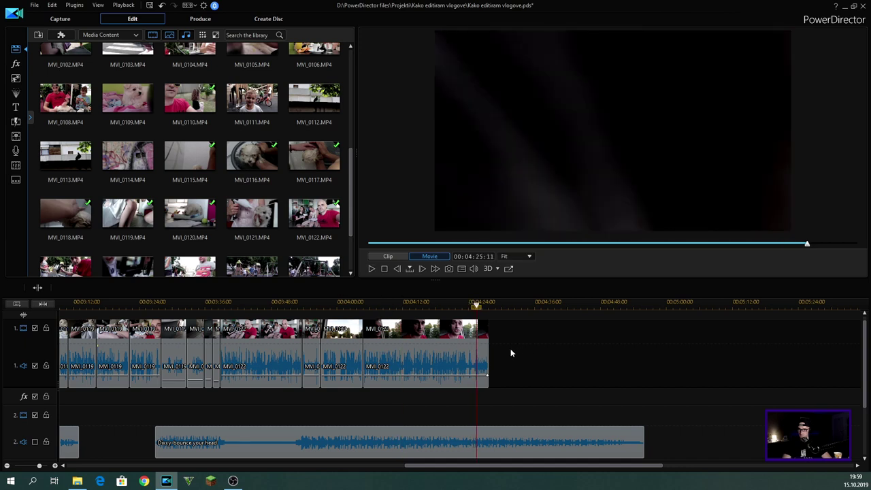
- Cut off the end of the last MVI_0122 piece after 00:04:25:11 and save the project
left_click(480, 351)
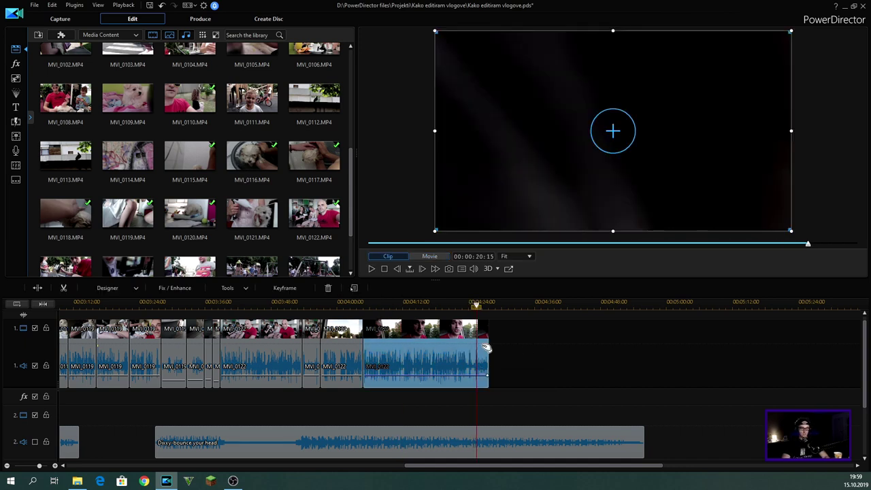
key("ctrl+t")
key("Delete")
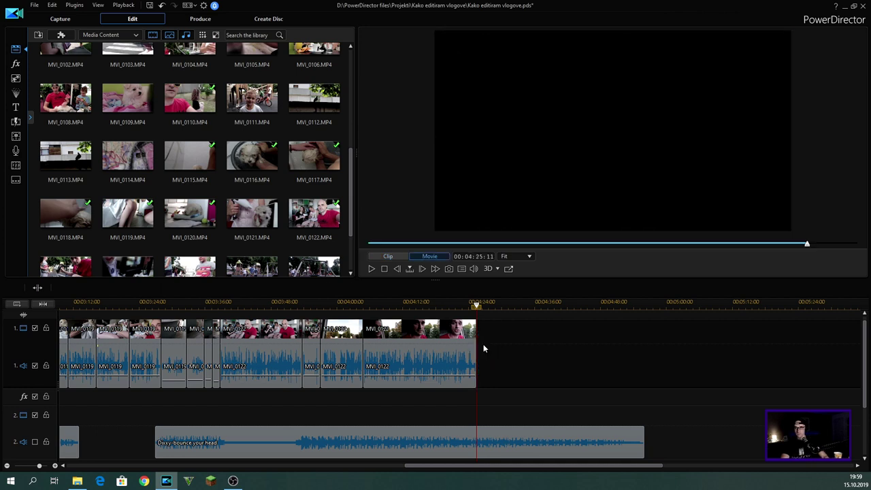
key("ctrl+s")
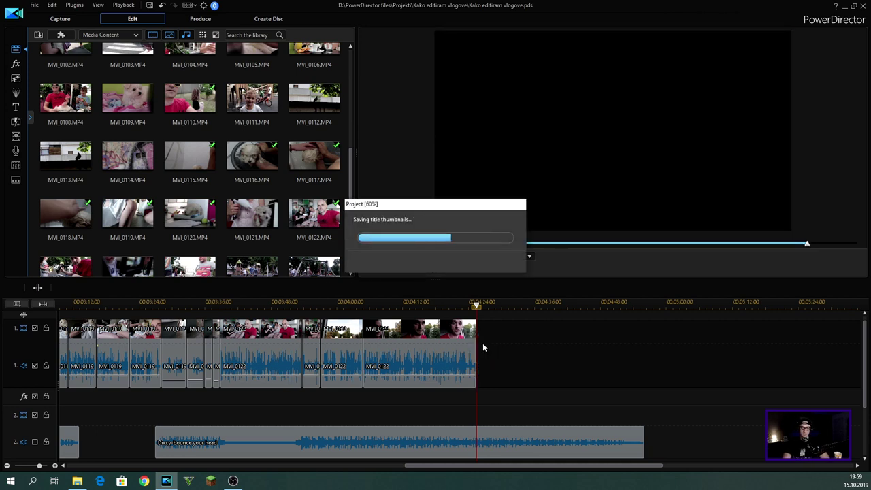
scroll(62, 197, "down", 3)
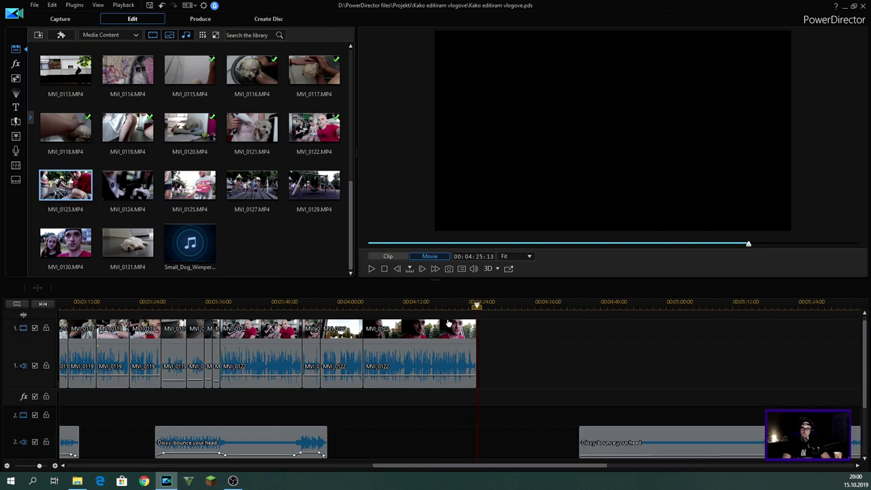
- Add MVI_0123 to track 1 after the last MVI_0122 piece and cut away its beginning up to clip time 00:00:21:03
left_click_drag(449, 324, 489, 346)
left_click_drag(515, 470, 565, 470)
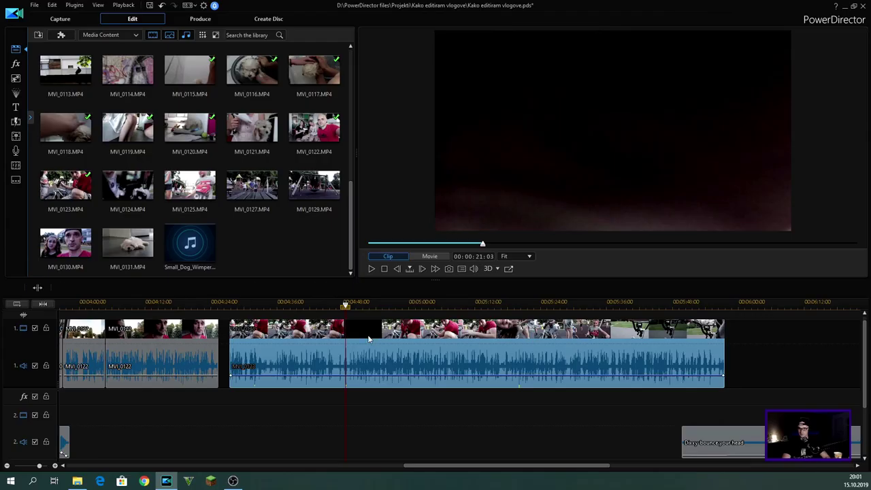
key("ctrl+t")
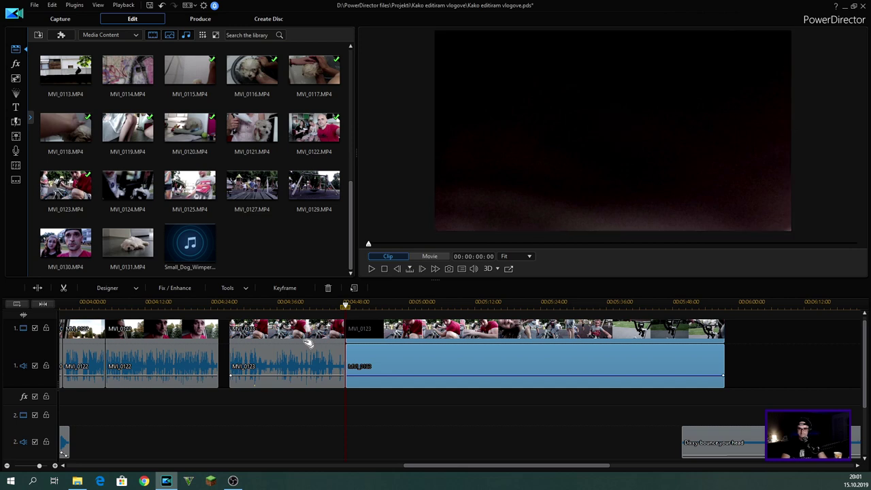
left_click(305, 341)
key("Delete")
- Close the gap between MVI_0122 and MVI_0123 and play across the join from 00:04:23:22
left_click(382, 361)
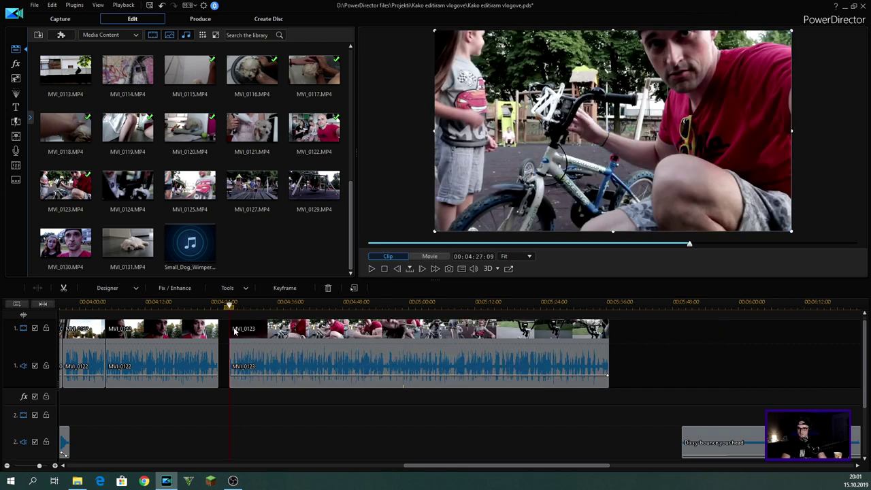
left_click(228, 331)
left_click(213, 306)
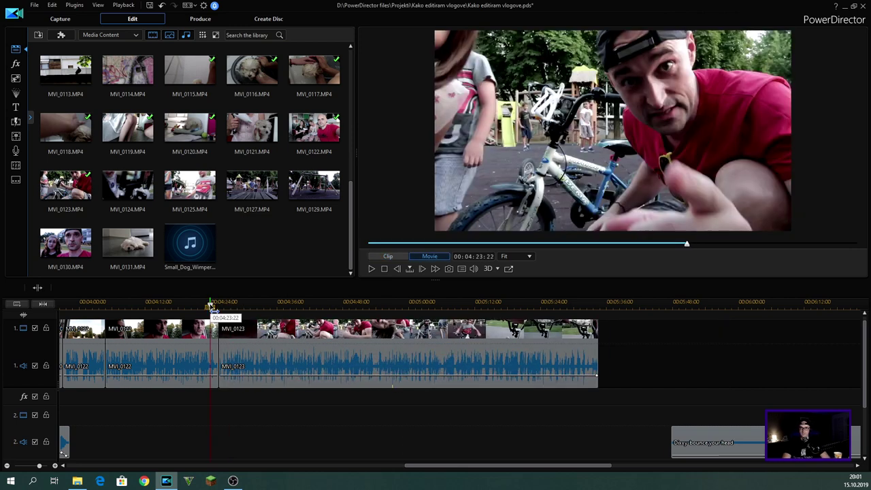
key("space")
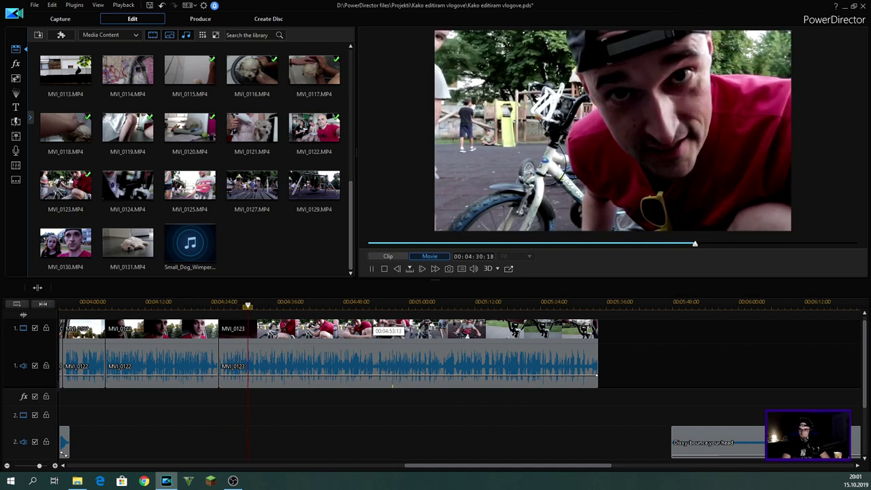
- Split MVI_0123 at 00:04:43:10, cut out the unwanted middle section and review the remaining footage
left_click(317, 306)
left_click(330, 354)
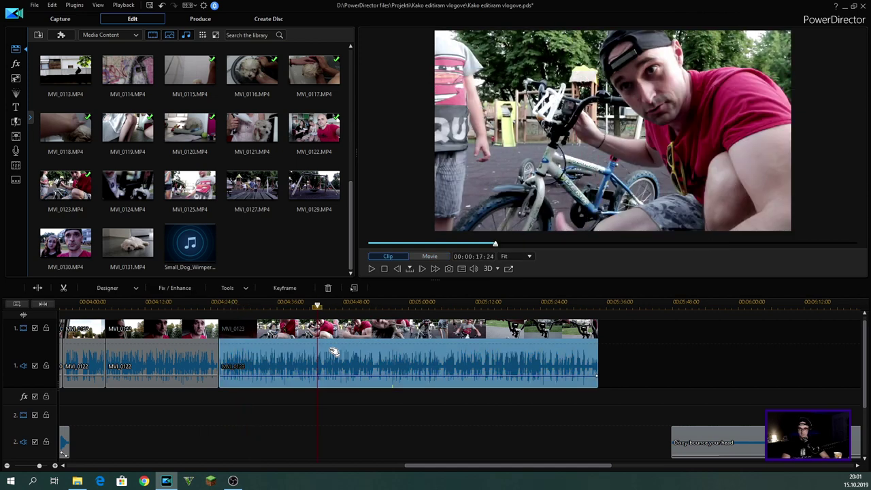
key("ctrl+t")
left_click_drag(319, 306, 422, 312)
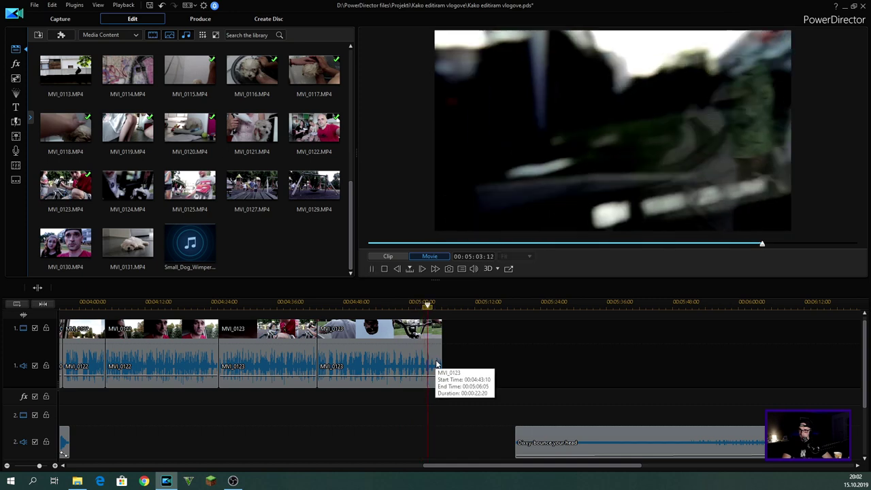
- Cut off the end of the last MVI_0123 piece after 00:05:03:19
left_click(439, 364)
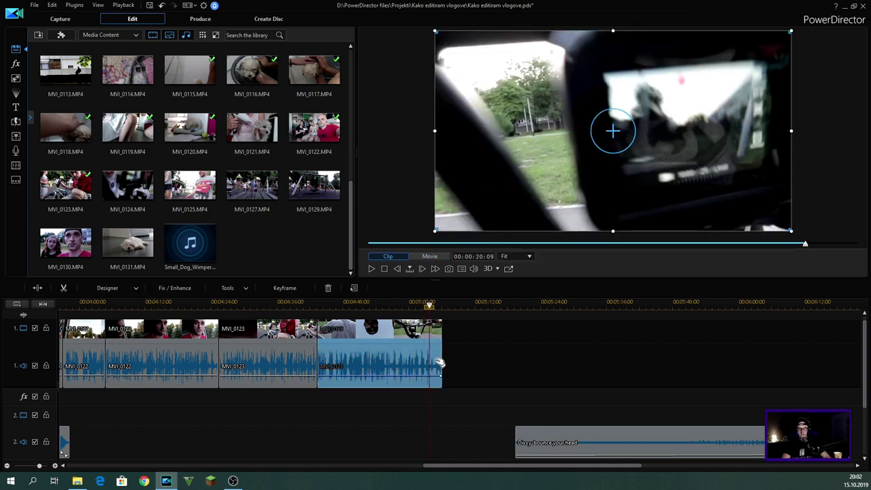
key("ctrl+t")
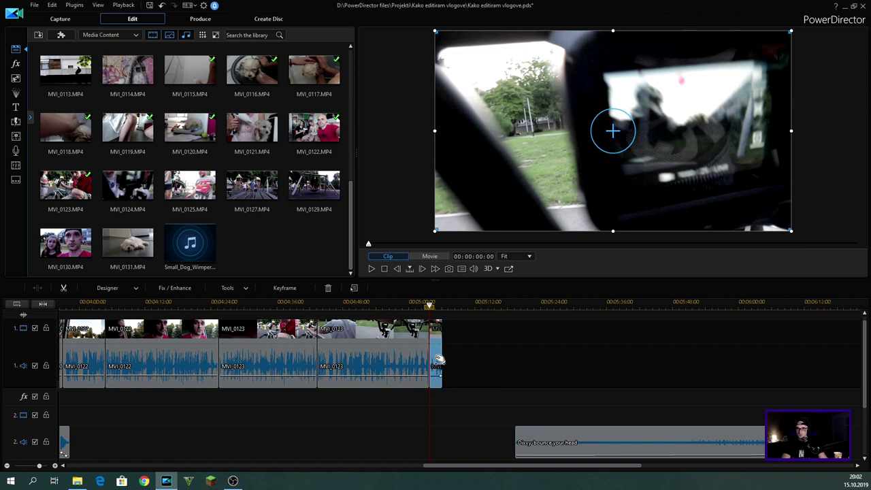
key("Delete")
- Add GOPR0708 from the media library to track 1 after the last MVI_0123 piece
scroll(429, 365, "up", 2)
scroll(256, 221, "up", 5)
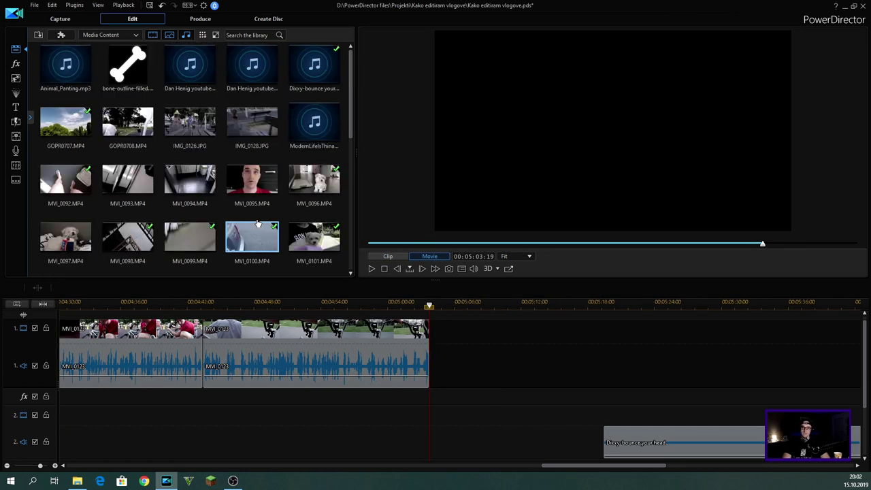
left_click_drag(132, 135, 450, 350)
left_click_drag(486, 468, 514, 470)
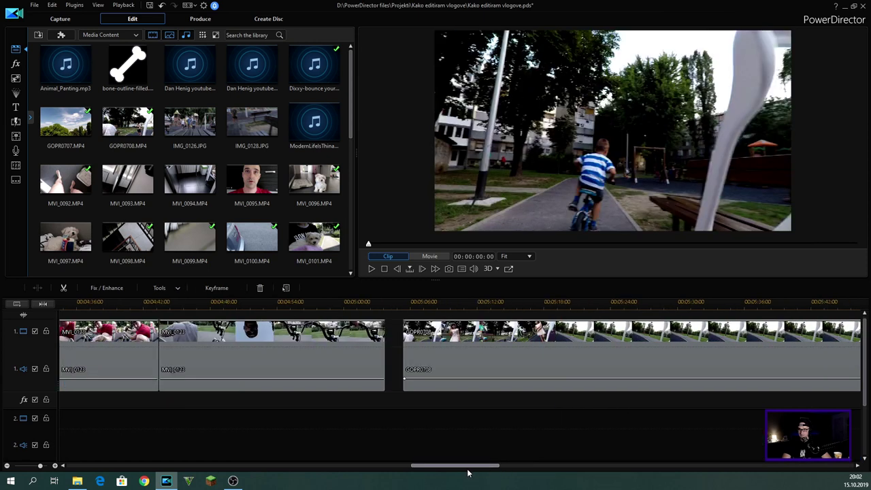
- Close the gap between MVI_0123 and GOPR0708 and play across the join from 00:05:02:23
right_click(211, 361)
left_click(228, 373)
left_click(177, 305)
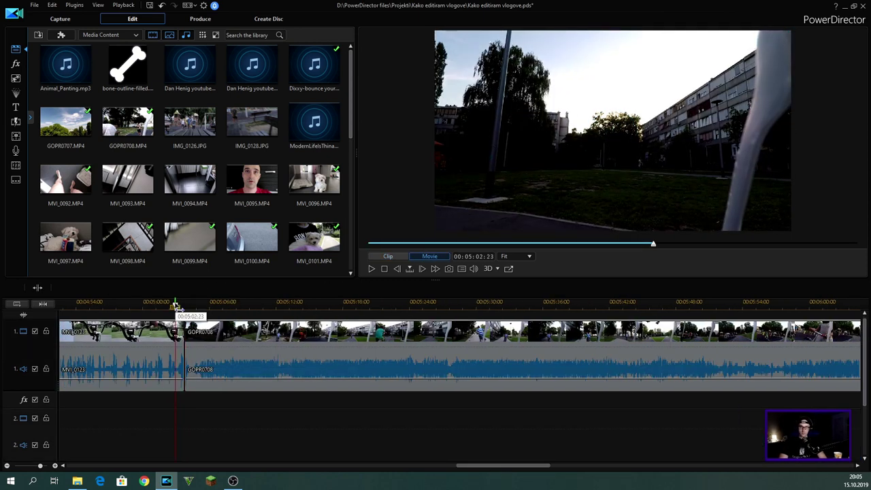
key("space")
key("space")
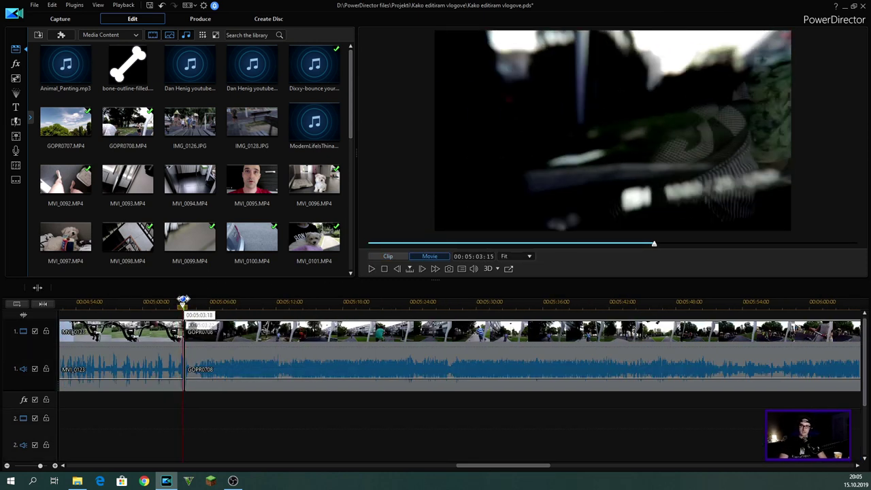
- Split the last MVI_0123 piece at about 00:05:03, just before the camera reaches the GoPro screen
left_click(181, 361)
left_click(178, 305)
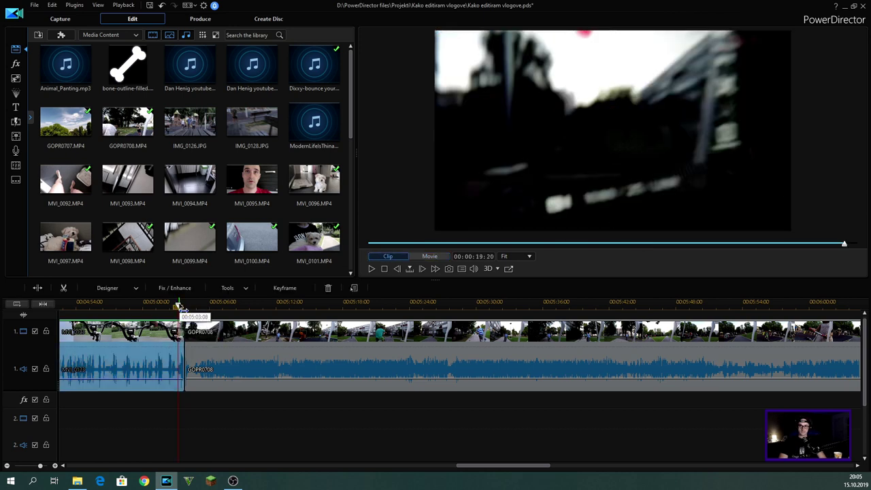
left_click(176, 306)
left_click_drag(208, 306, 367, 296)
mouse_move(179, 307)
left_mouse_down()
mouse_move(197, 308)
mouse_move(182, 319)
left_mouse_up()
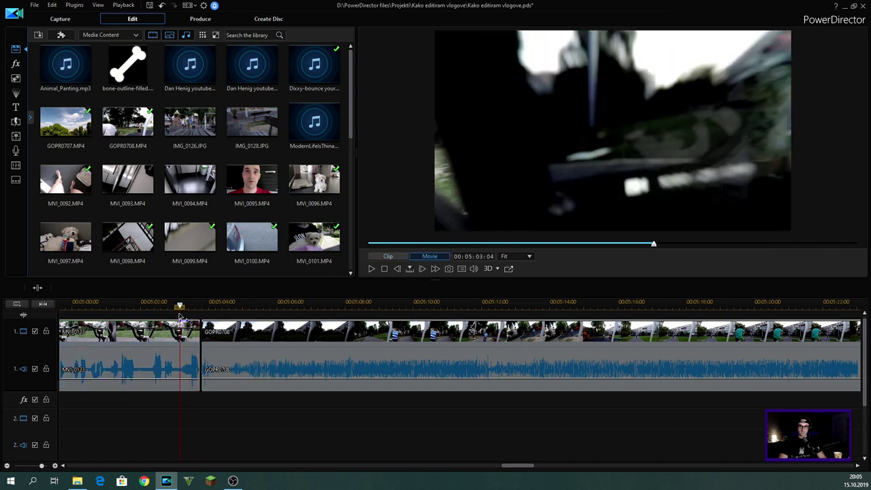
left_click(181, 319)
key("ctrl+t")
- Apply Crop/Zoom/Pan to the short MVI_0123 end piece, zooming in with a smaller 16:9 frame at 00:00:00:11
left_click(238, 289)
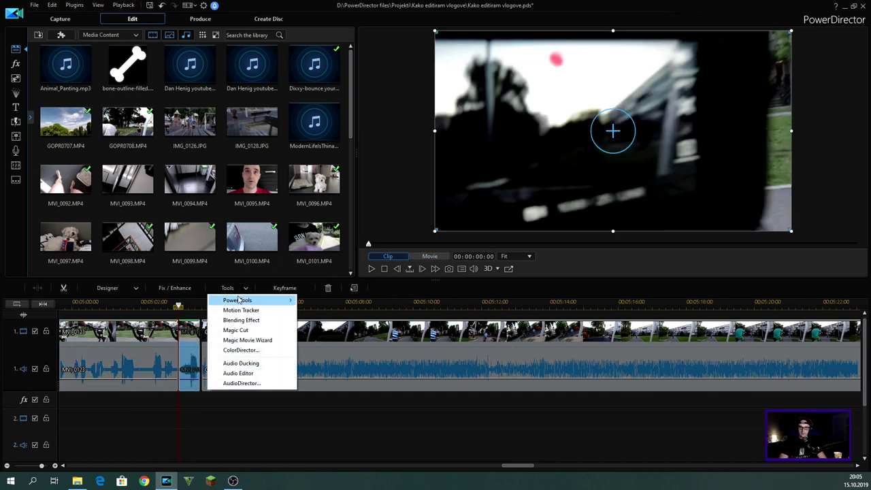
mouse_move(239, 303)
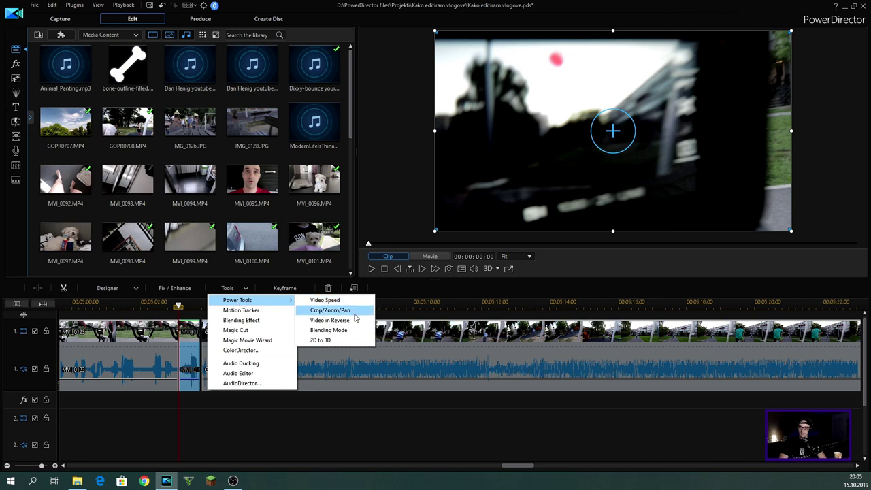
left_click(331, 310)
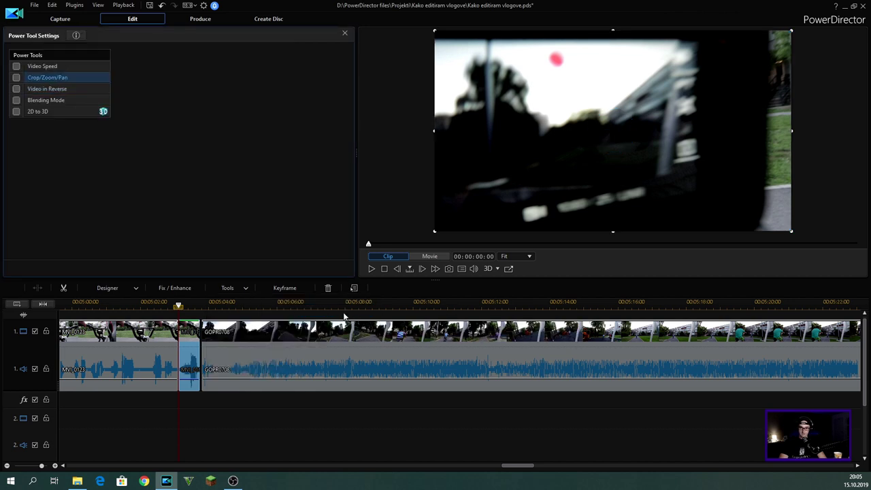
left_click(16, 78)
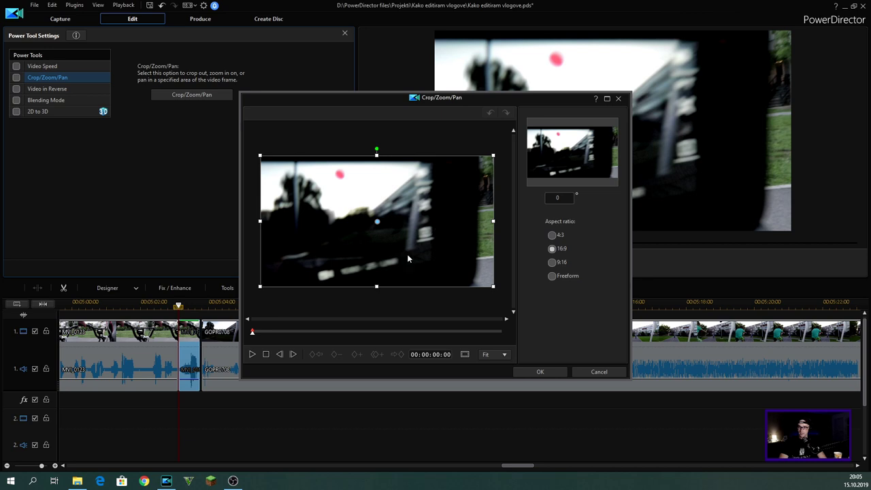
left_click_drag(270, 339, 428, 344)
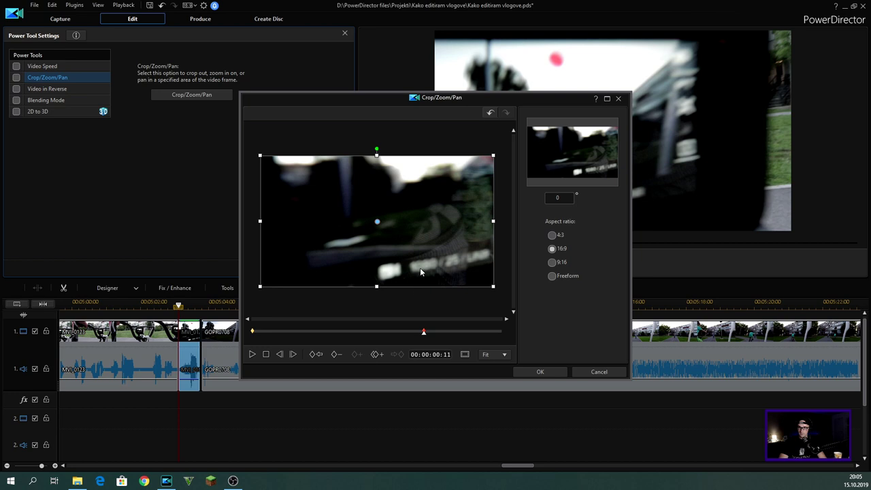
left_click_drag(493, 155, 470, 205)
left_click(519, 371)
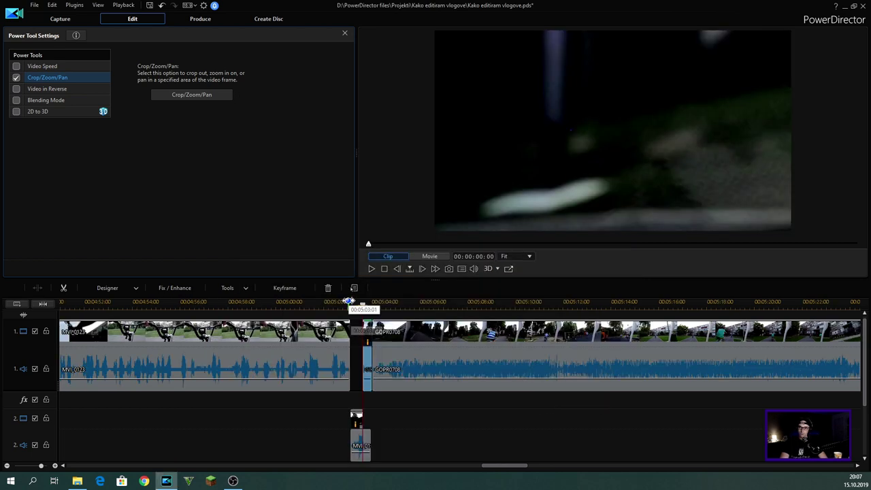
- Play and scrub through the transition from MVI_0123 into GOPR0708 to check the zoom effect
left_click(348, 301)
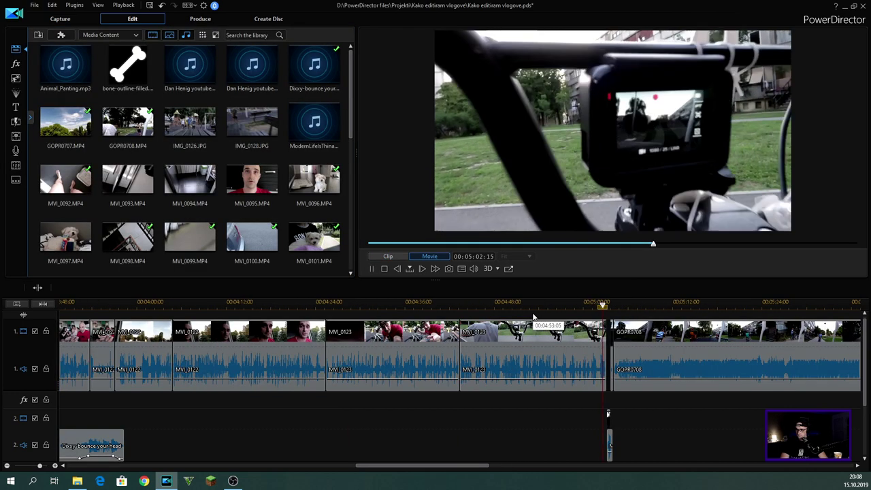
key("space")
left_click_drag(479, 466, 517, 474)
left_click_drag(177, 303, 237, 285)
scroll(502, 306, "down", 2)
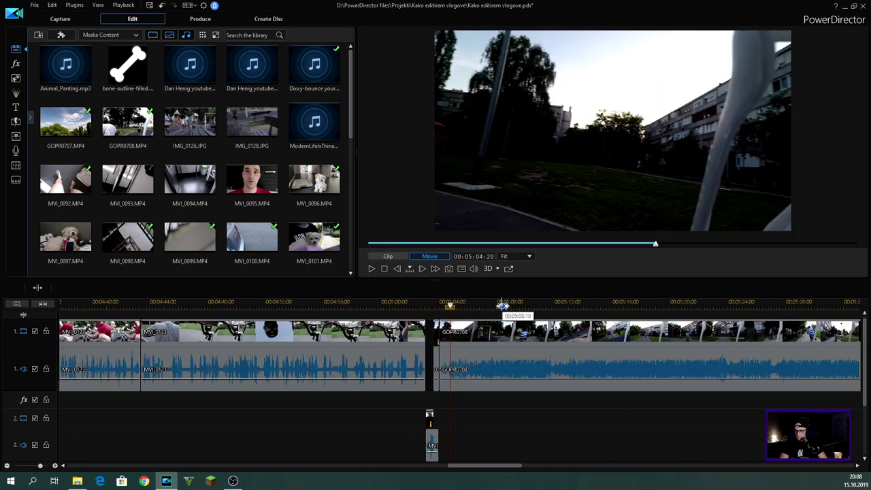
- Mute the long GOPR0708 clip on track 1
left_click(392, 378)
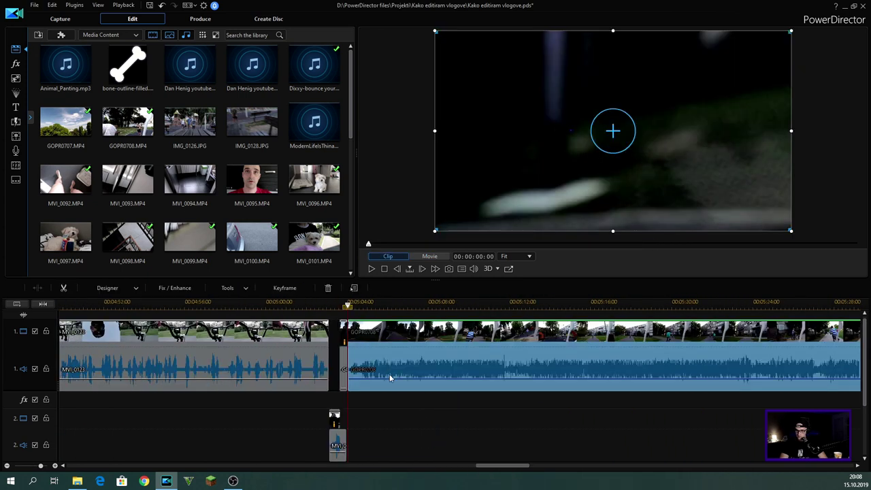
right_click(392, 377)
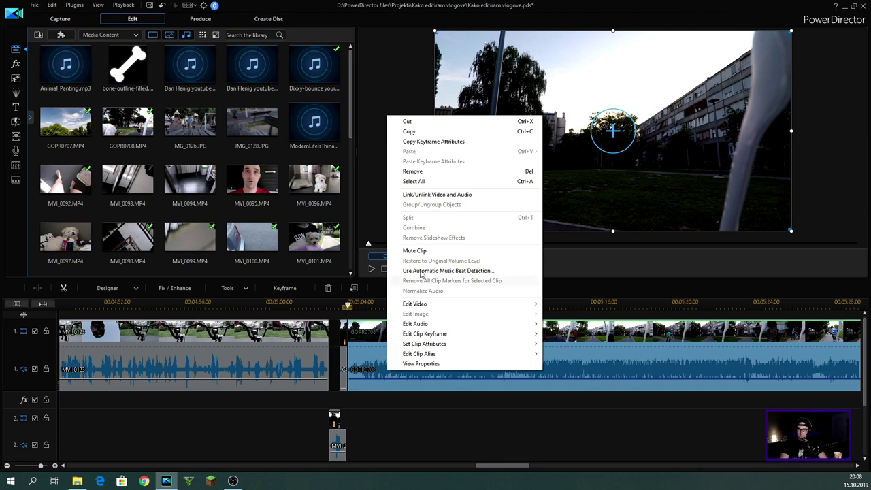
left_click(422, 251)
- Move the next Dixxy-bounce your head music clip back under the start of GOPR0708 and play the section
left_click_drag(513, 307, 292, 313)
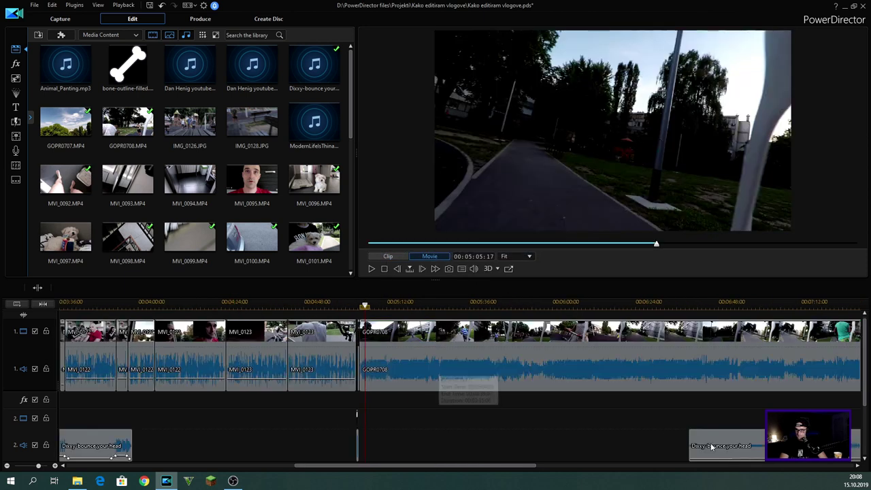
left_click_drag(712, 448, 386, 442)
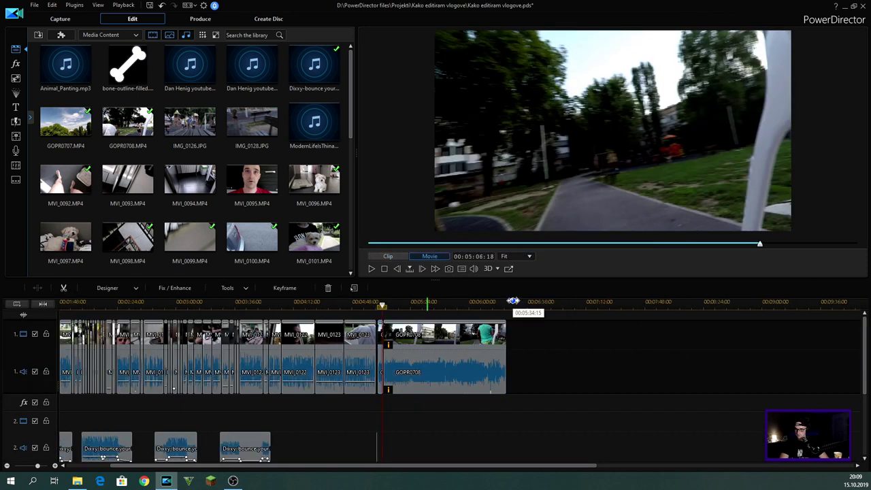
key("space")
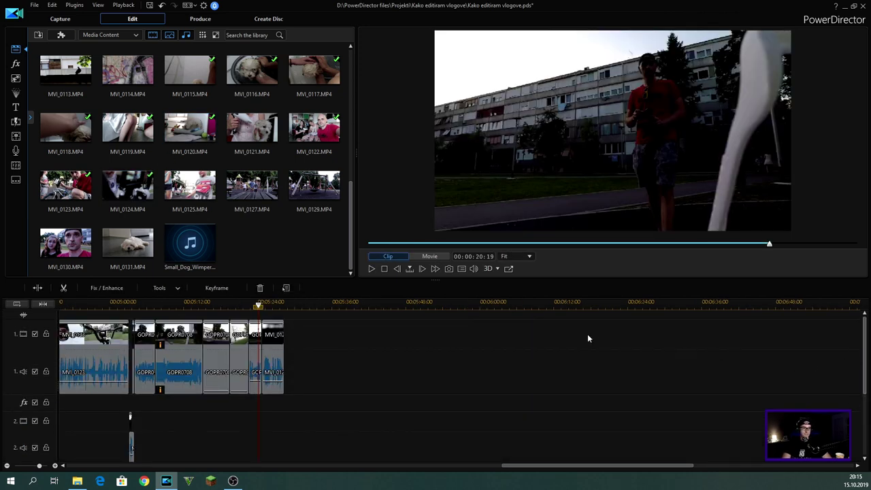
- Add a volume keyframe of about -21.9 to the second Dixxy-bounce your head piece near 00:05:31 and resume playback
left_click(582, 332)
key("space")
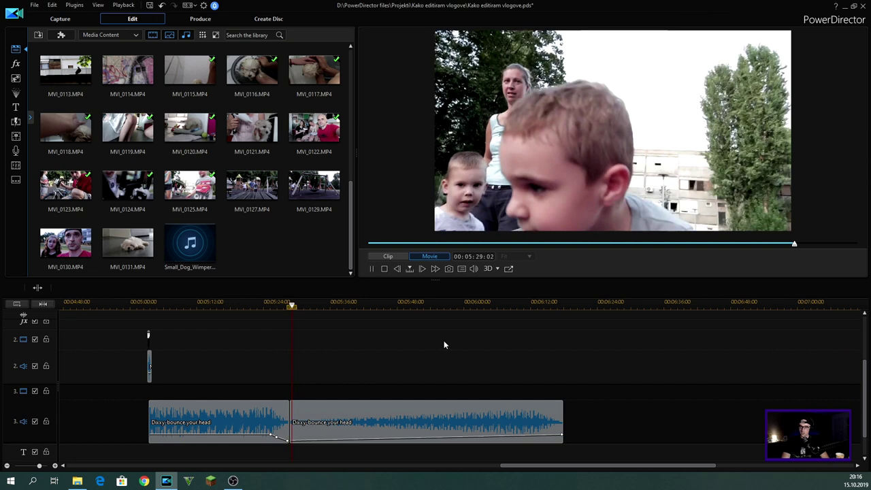
left_click(304, 440)
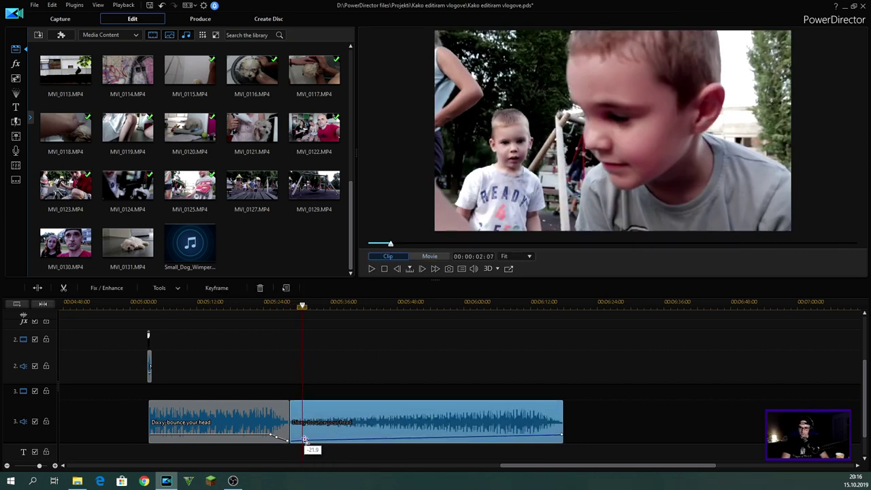
key("space")
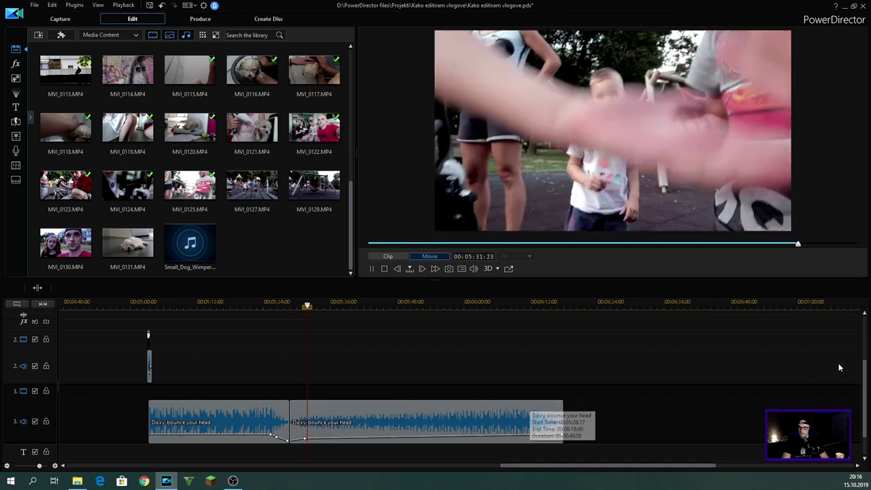
- Add MVI_0127 to track 1 directly after MVI_0125 at about 00:05:33:17
mouse_move(865, 387)
left_mouse_down()
mouse_move(865, 361)
mouse_move(866, 371)
left_mouse_up()
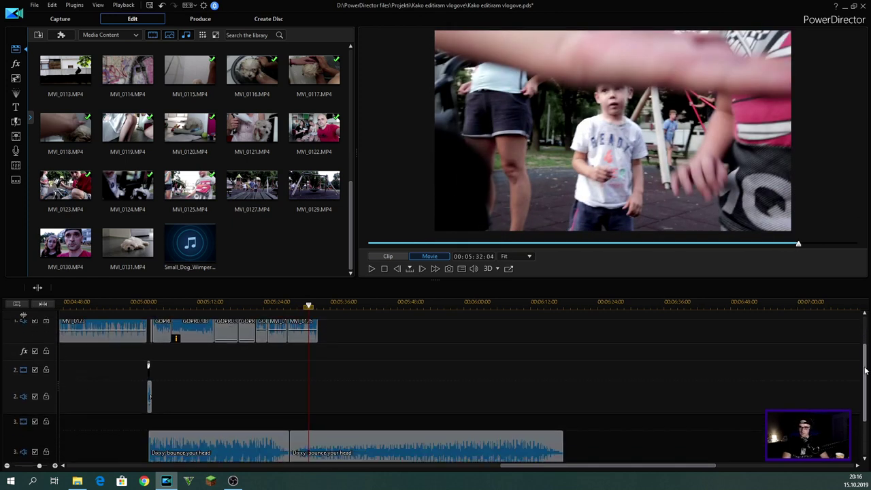
mouse_move(257, 194)
left_mouse_down()
mouse_move(355, 318)
mouse_move(260, 185)
left_mouse_up()
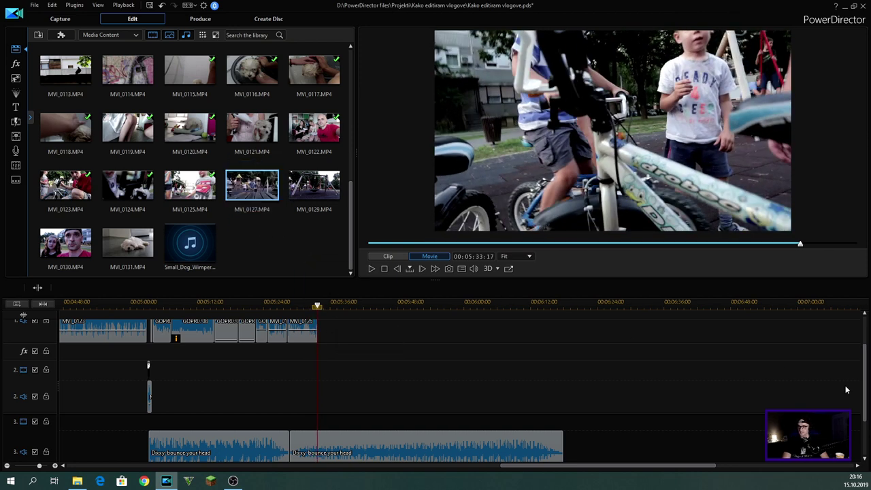
left_click_drag(864, 367, 865, 334)
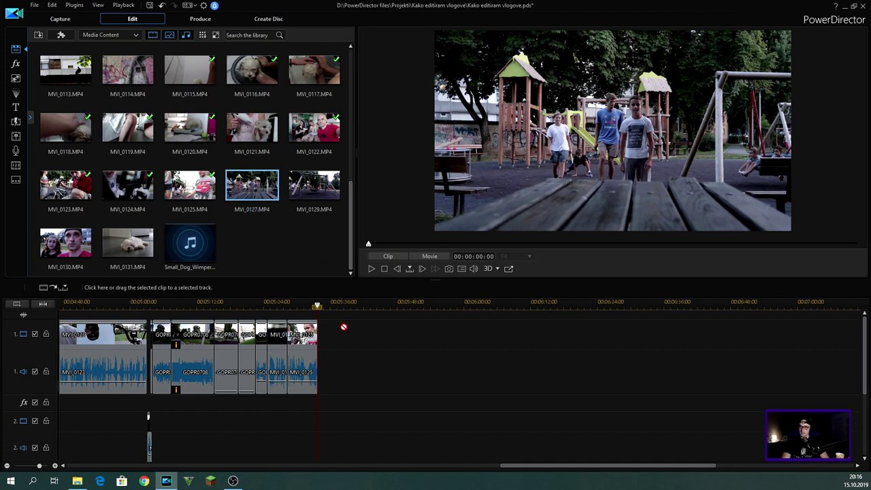
left_click_drag(324, 343, 325, 342)
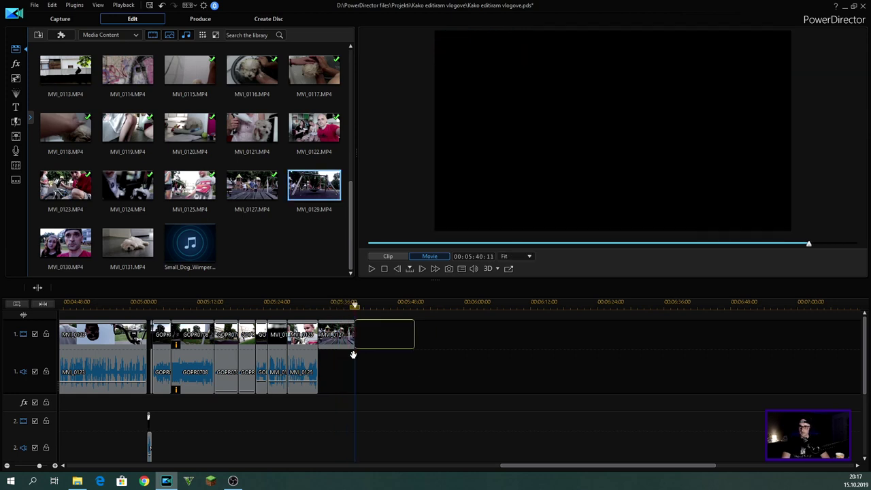
- Add MVI_0129 to track 1 directly after MVI_0127 at 00:05:40:11 and shorten it to end at 00:05:49:13
left_click_drag(353, 354, 353, 350)
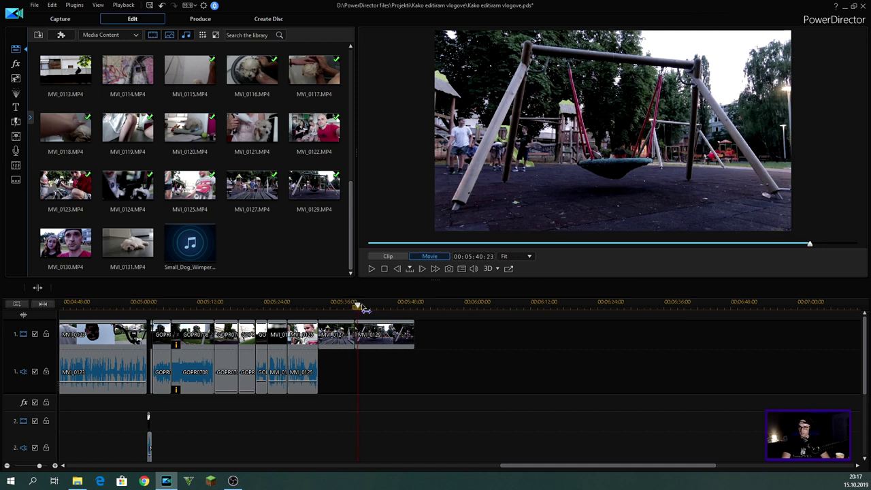
left_click(379, 341)
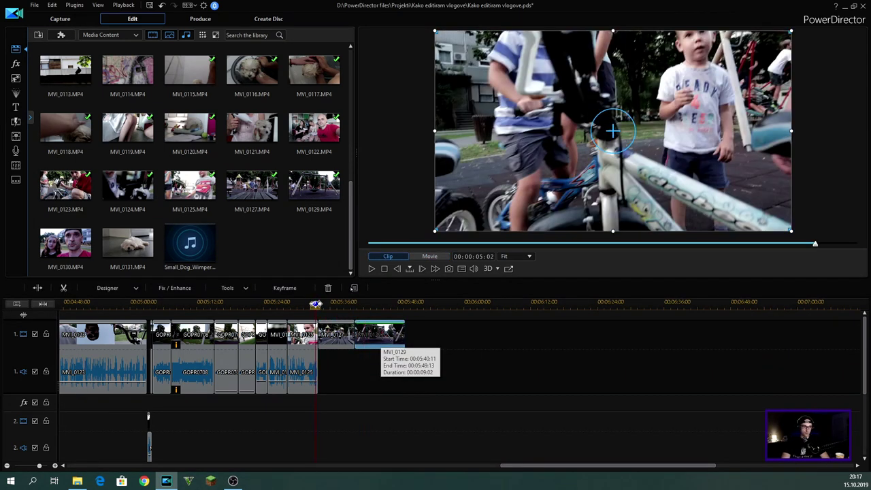
- Play the section from the end of MVI_0125 through MVI_0129 to check it against the background music
left_click(316, 305)
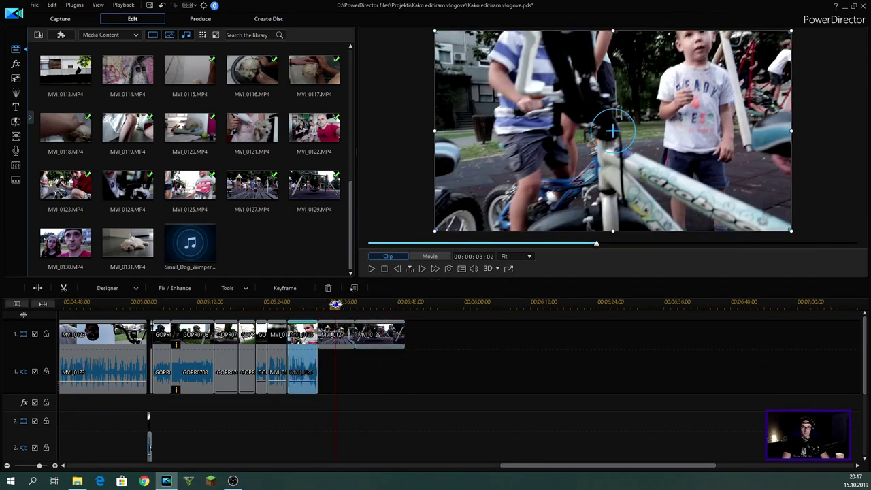
left_click(336, 305)
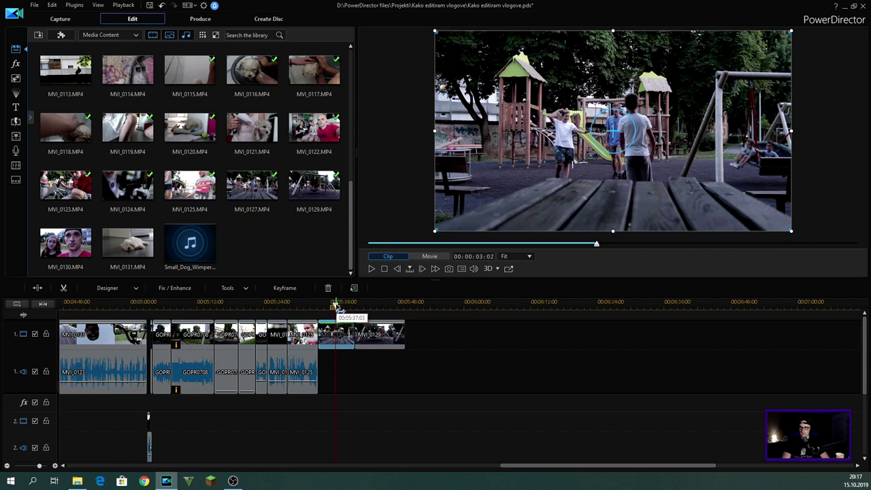
key("ctrl+z")
key("ctrl+z")
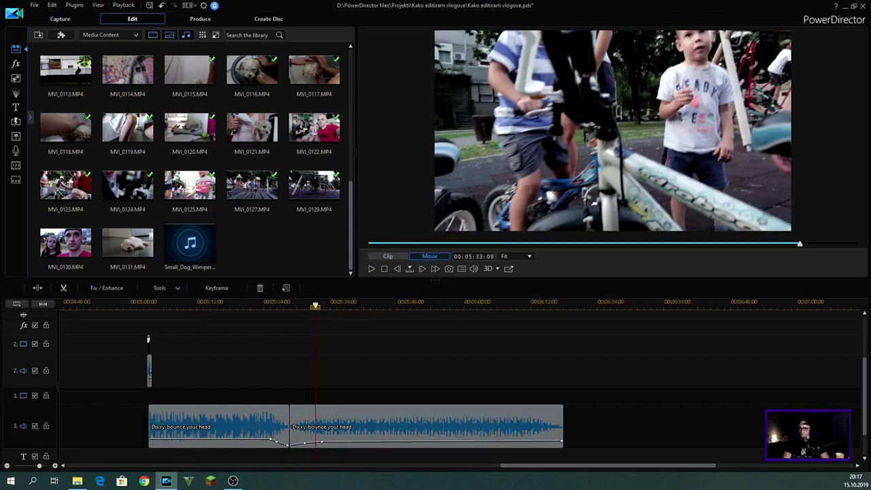
key("ctrl+z")
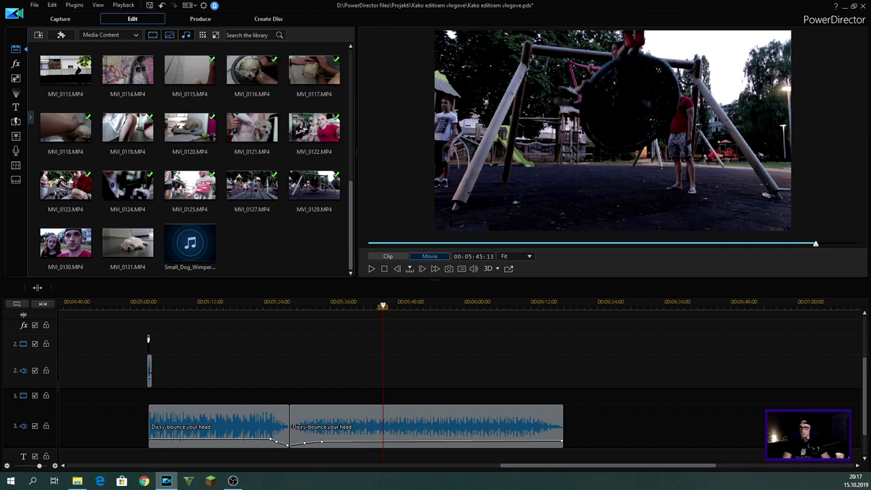
left_click_drag(867, 391, 869, 346)
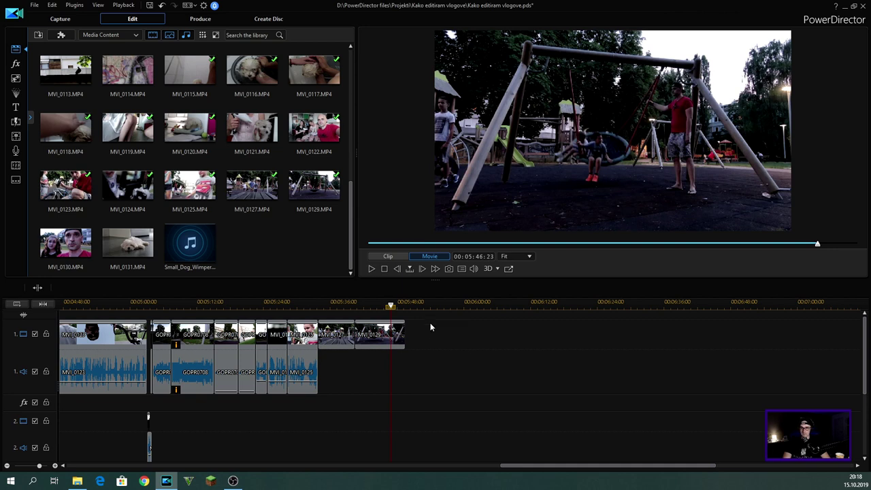
- Trim the end of MVI_0129 to about 00:05:48:18 and add MVI_0130 to track 1 at about 00:06:24
left_click(401, 336)
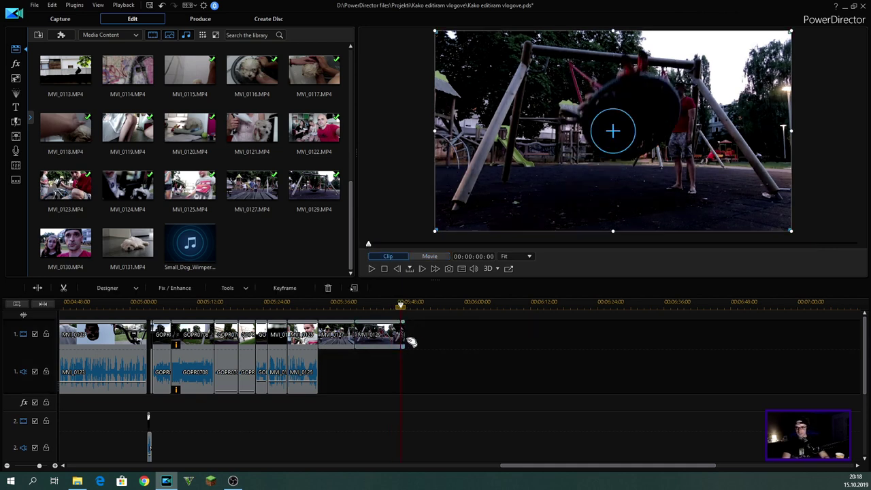
left_click_drag(405, 338, 401, 338)
left_click(75, 250)
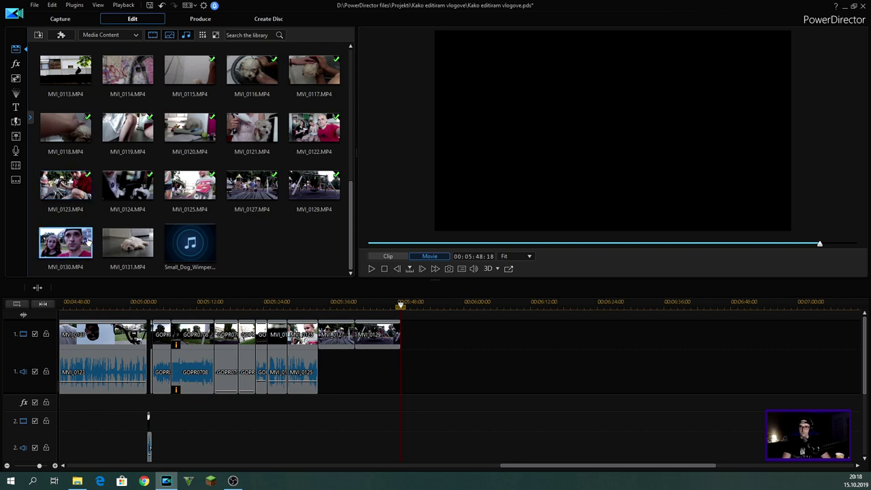
left_click_drag(68, 243, 451, 355)
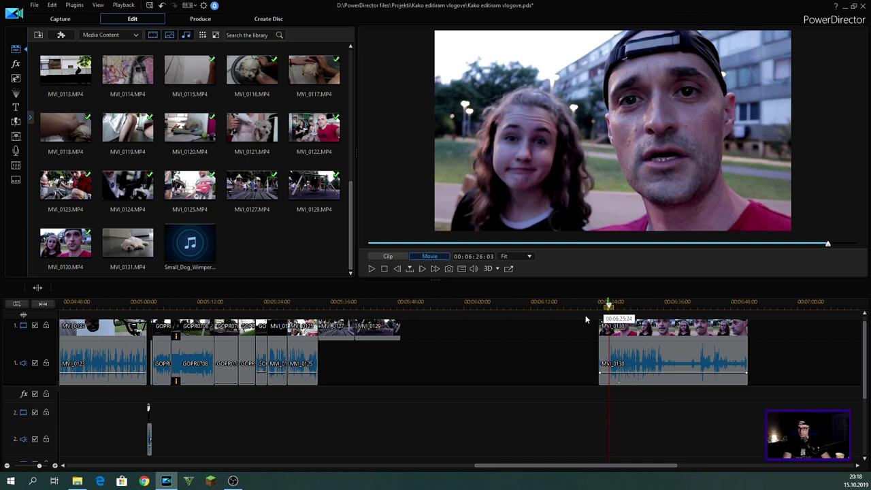
- Unlink the video and audio of MVI_0130 and check that each part is selected separately
left_click(667, 351)
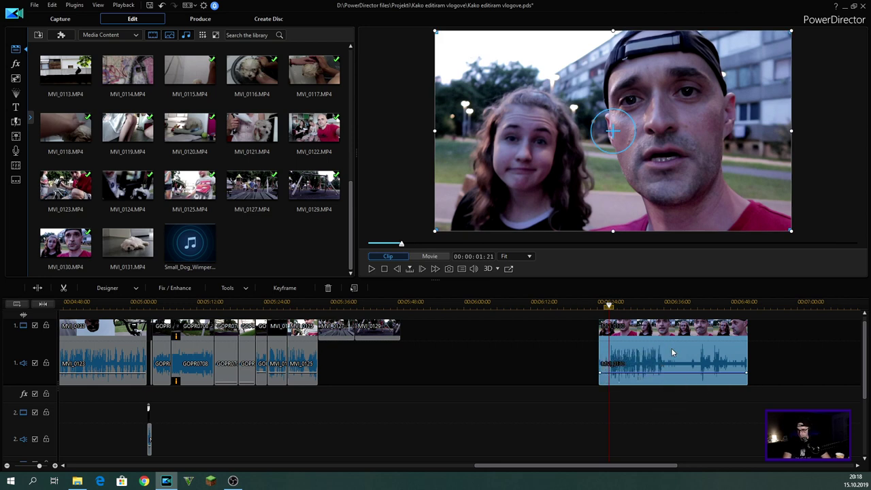
right_click(673, 352)
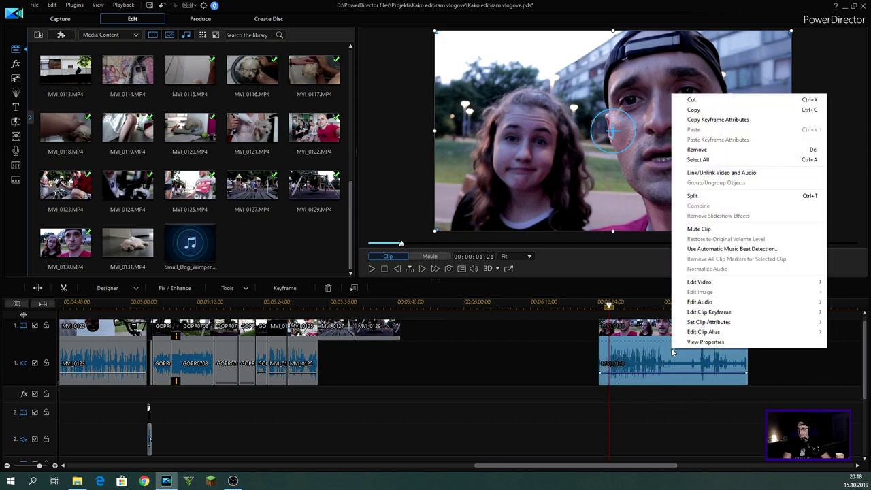
left_click(742, 174)
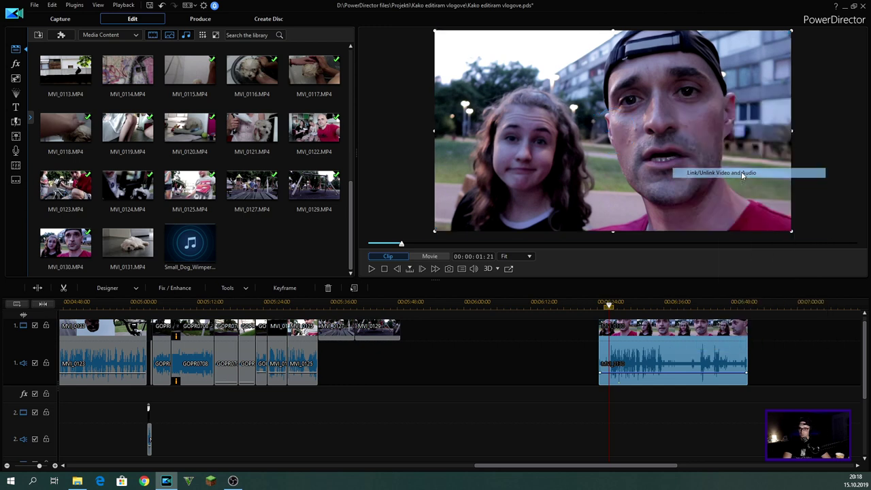
left_click(666, 329)
left_click(668, 358)
left_click(673, 328)
left_click(672, 354)
left_click(669, 330)
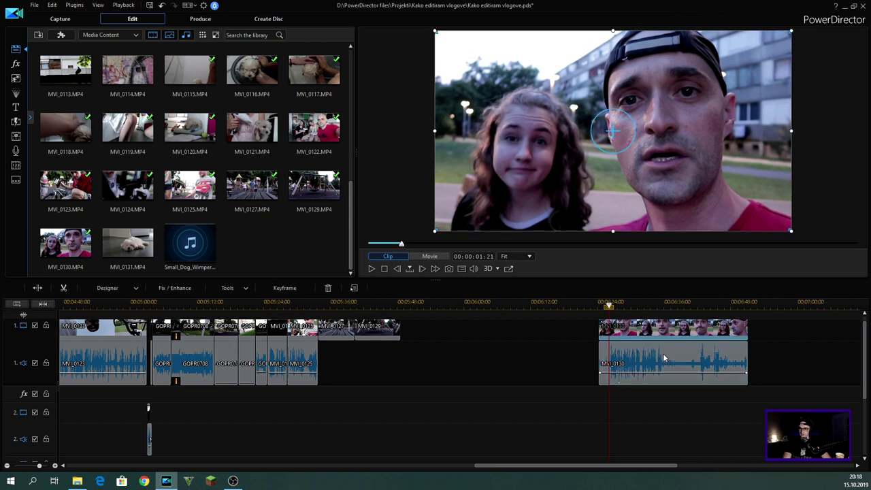
- Split MVI_0130 at about 00:06:36 and remove its first video piece, leaving the gap
left_click(634, 332)
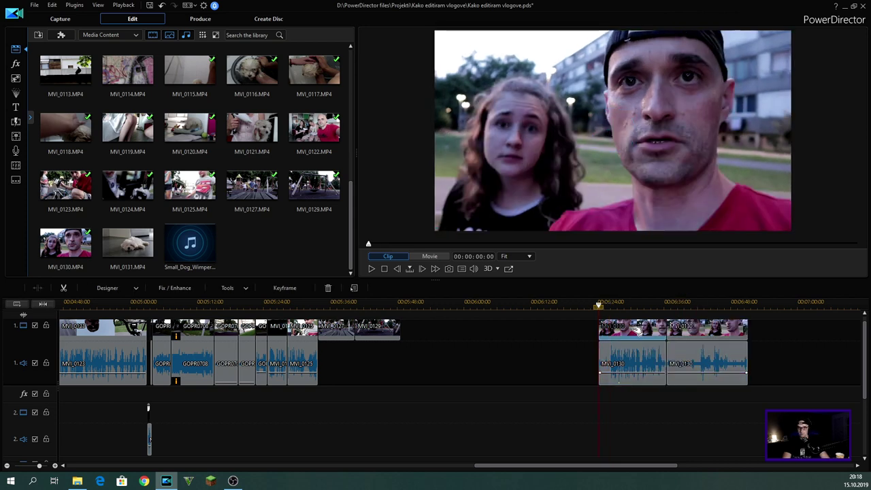
key("Delete")
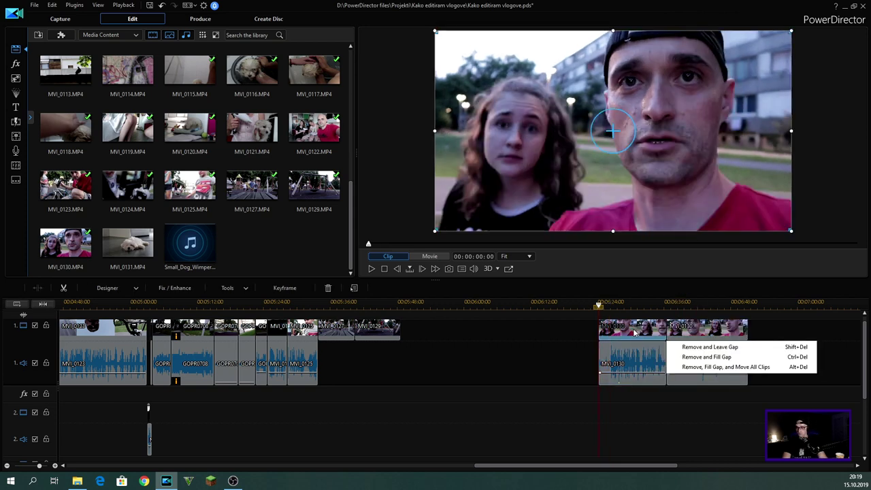
left_click(708, 347)
- Move the first MVI_0130 audio piece under MVI_0127, directly after MVI_0125 at about 00:05:33:17, and play the section
left_click_drag(646, 354, 361, 357)
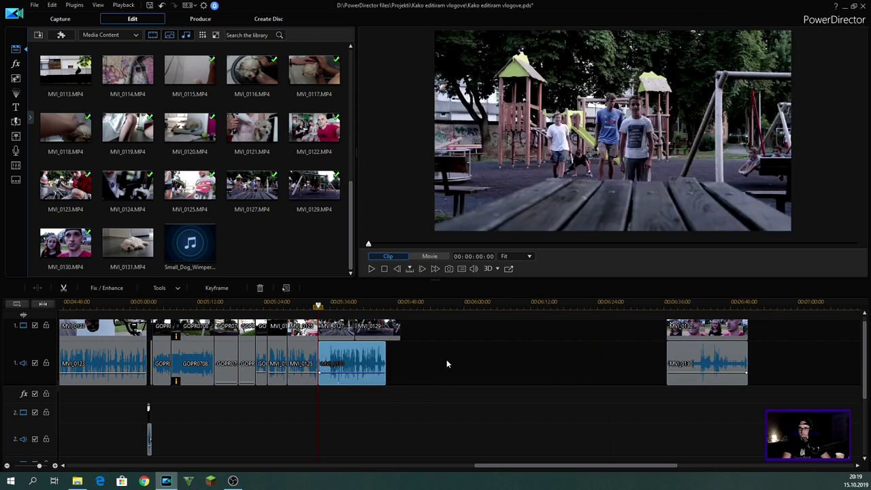
left_click(465, 363)
key("space")
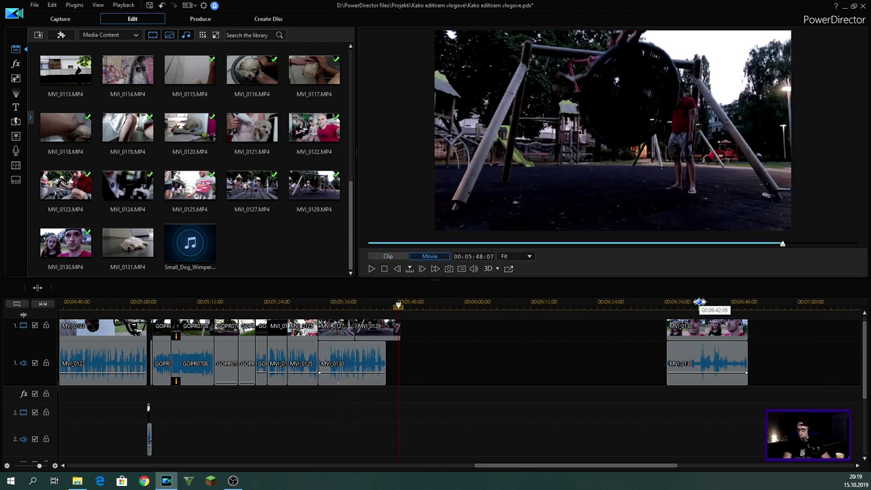
- Trim the start of the second MVI_0130 piece to 00:06:43:12 for the video and 00:06:42:03 for the audio
key("space")
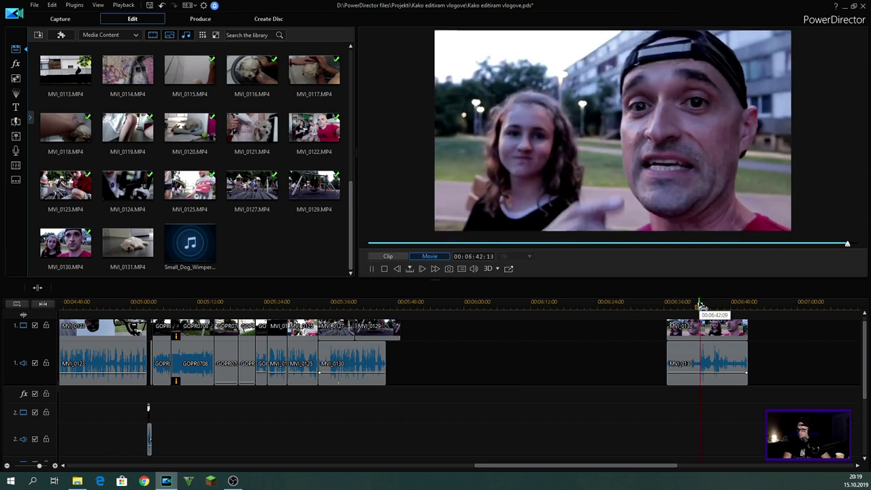
left_click(679, 330)
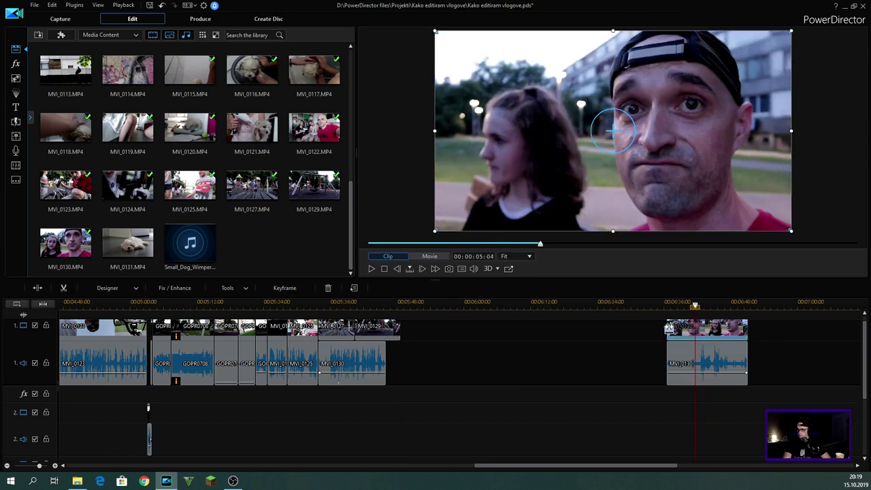
left_click_drag(707, 331, 707, 332)
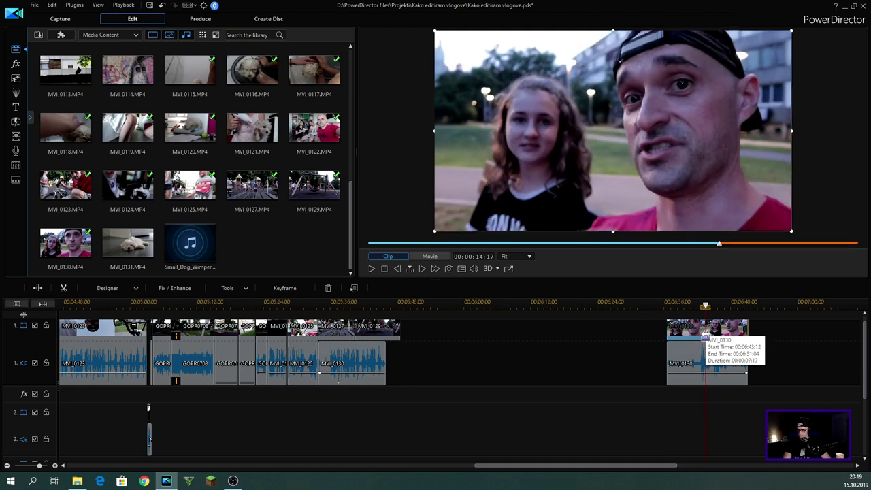
left_click(723, 361)
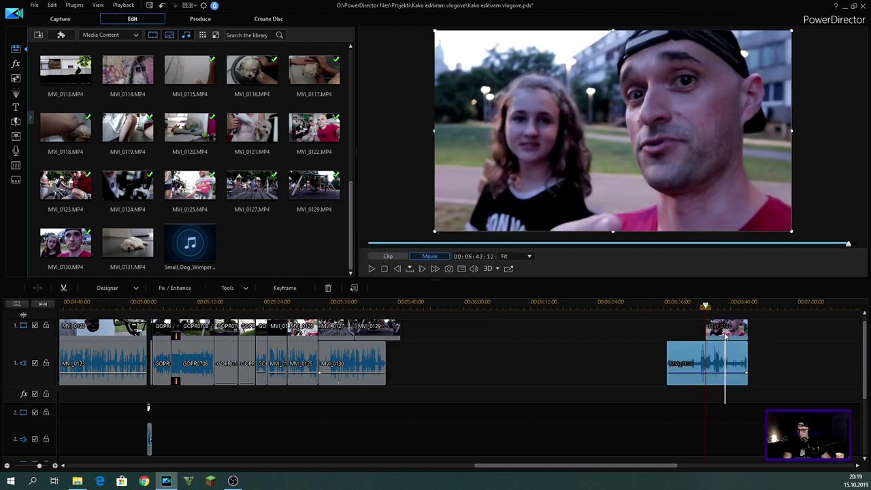
left_click_drag(667, 355, 698, 368)
left_click(725, 374)
left_click(730, 390)
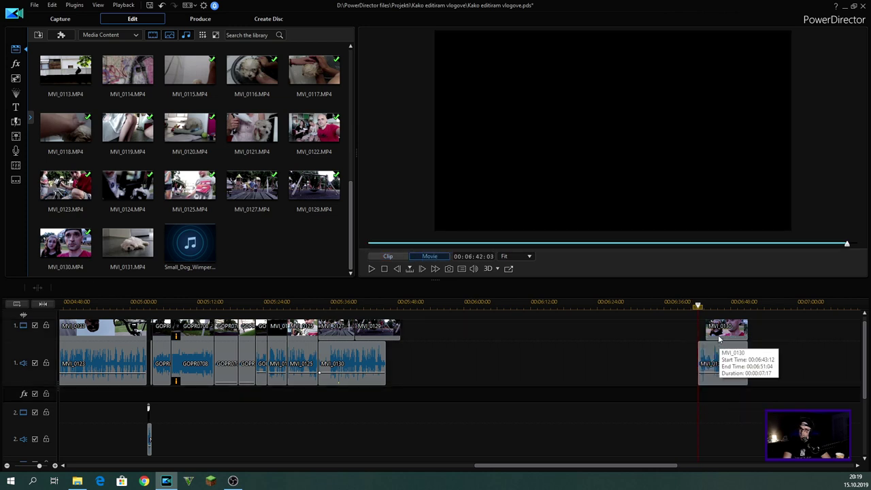
- Move the trimmed MVI_0130 video directly after MVI_0129, with its audio starting slightly earlier at 00:05:47:09
left_click_drag(701, 307, 786, 306)
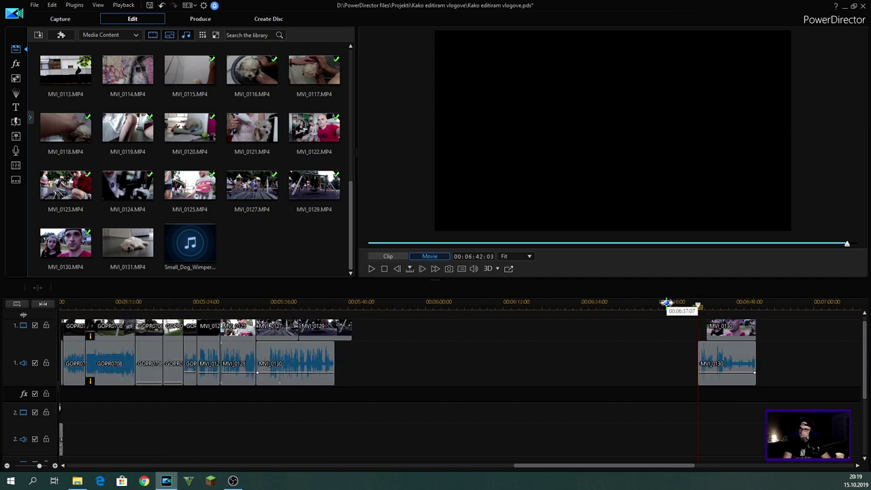
scroll(666, 303, "up", 2)
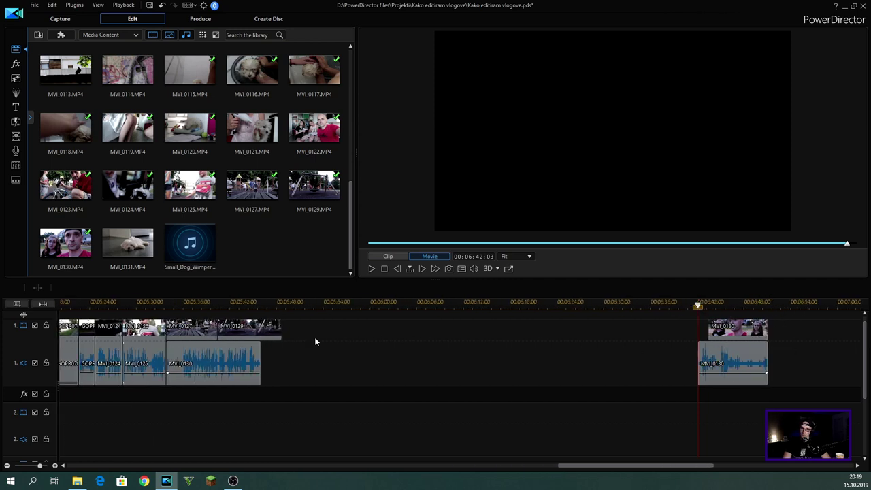
left_click_drag(742, 342, 316, 342)
left_click_drag(270, 307, 297, 306)
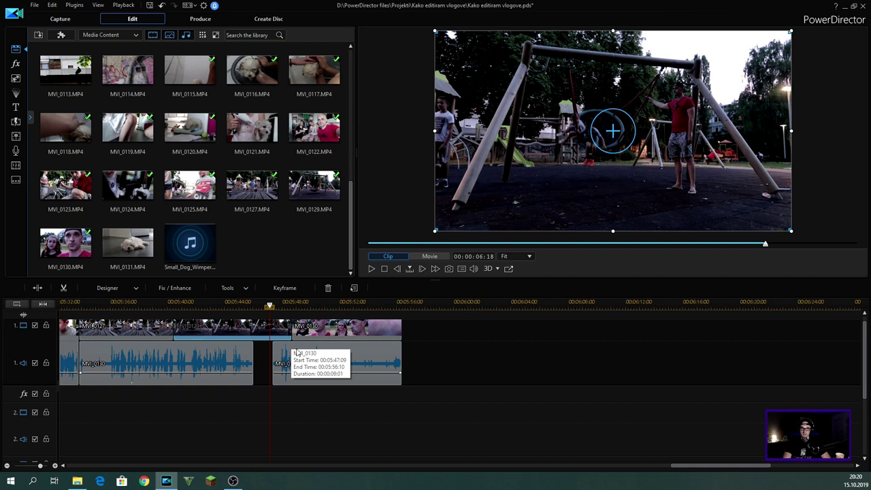
- Lower the Dixxy-bounce your head volume with keyframes near 00:05:49, split the music there and resume playback
key("space")
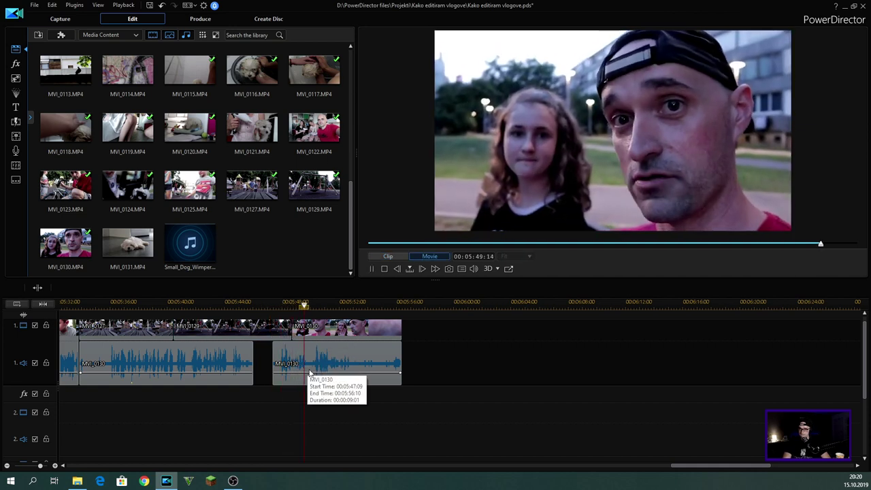
scroll(310, 374, "down", 3)
left_click(303, 420)
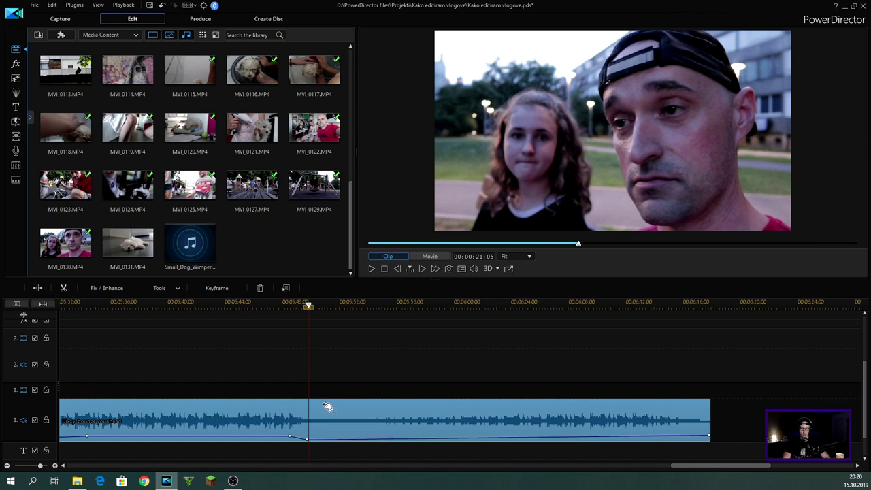
scroll(432, 438, "up", 3)
key("space")
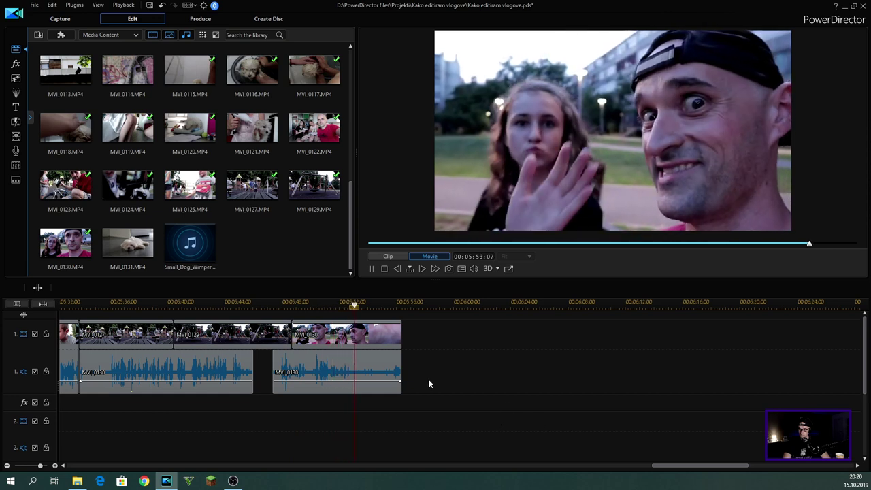
- Cut off the end of MVI_0130 at 00:05:54:08 and move the remaining Dixxy-bounce your head piece to start at about 00:05:54:13
left_click(401, 373)
key("ctrl+t")
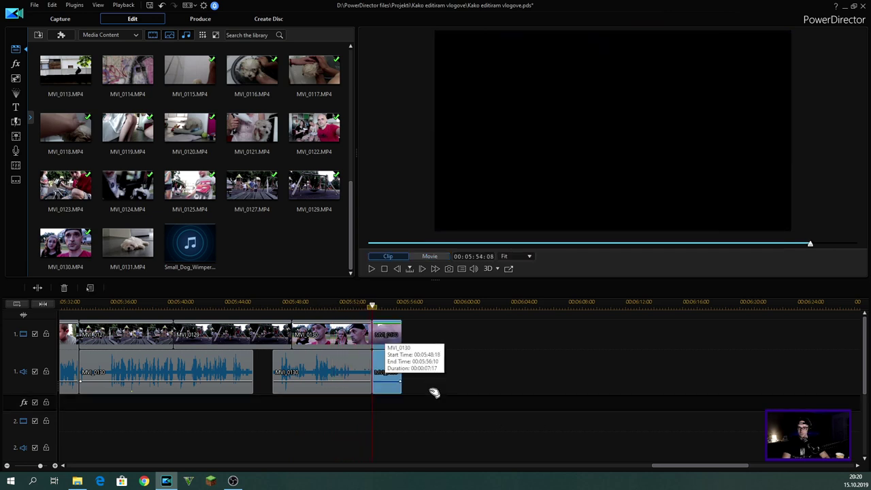
left_click_drag(529, 422, 393, 430)
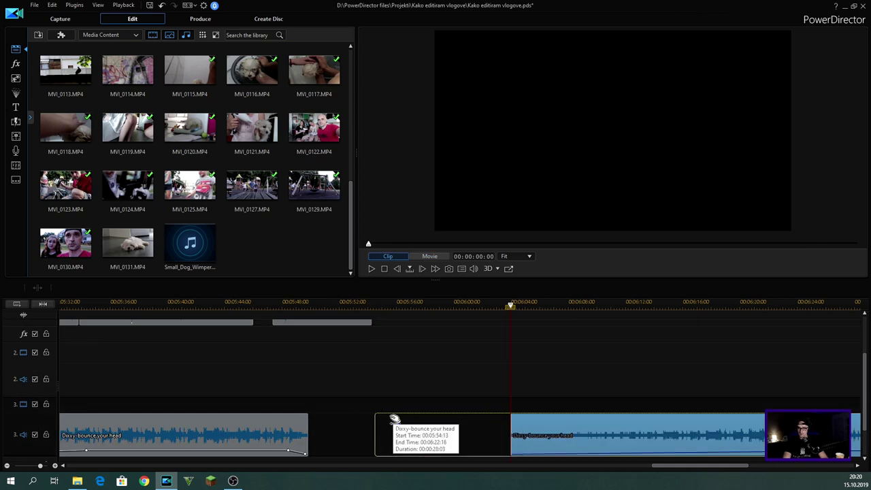
right_click(393, 442)
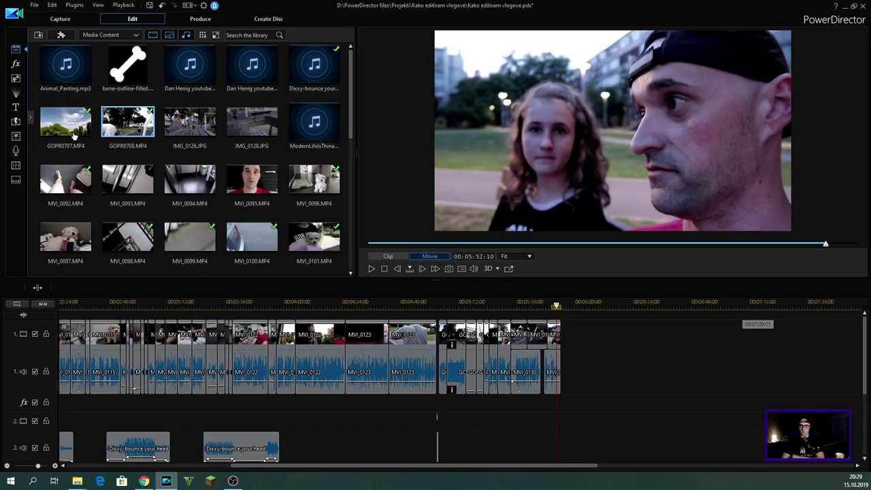
- Import outro_vlog180.mp4 and place it on track 1 directly after MVI_0130 at 00:05:54:08
left_click(38, 35)
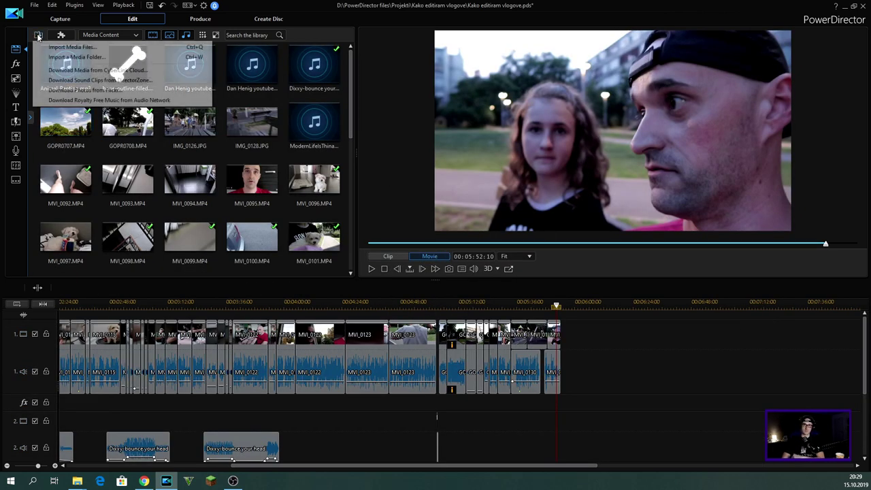
left_click(68, 45)
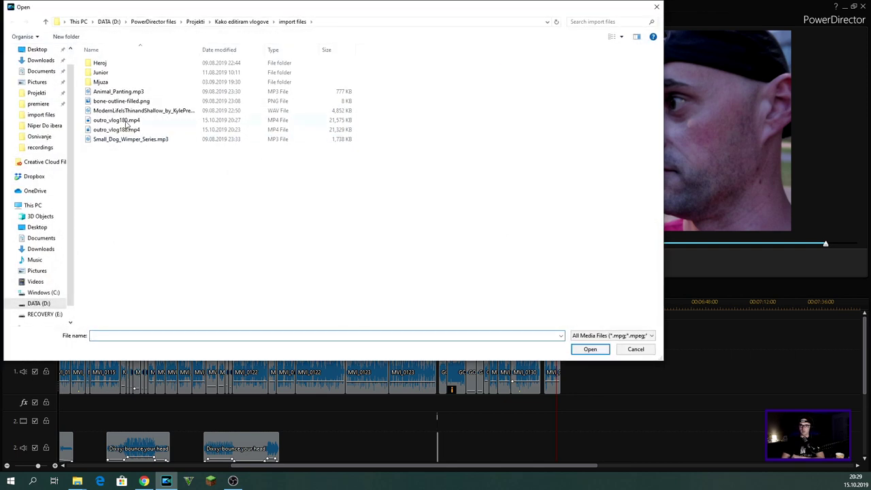
double_click(117, 120)
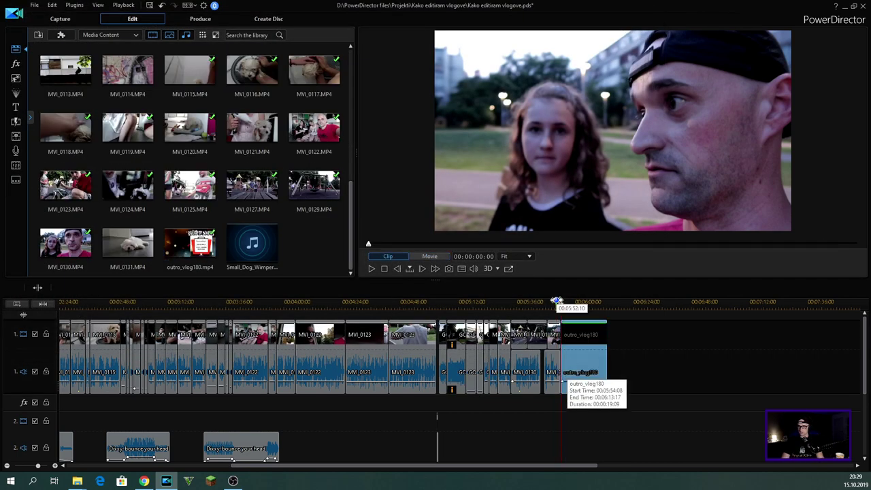
- Play the change from MVI_0130 into the outro_vlog180 clip and look through the end of the timeline
left_click(557, 302)
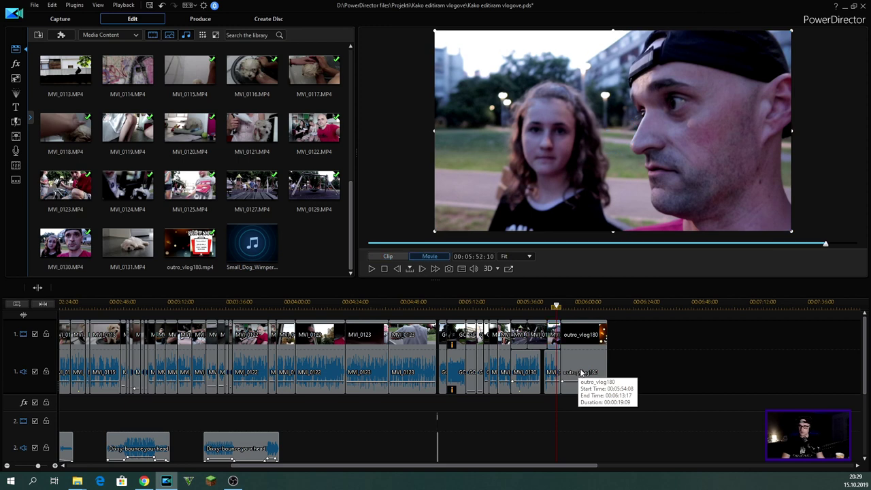
key("space")
scroll(779, 370, "down", 1)
left_click_drag(616, 304, 673, 305)
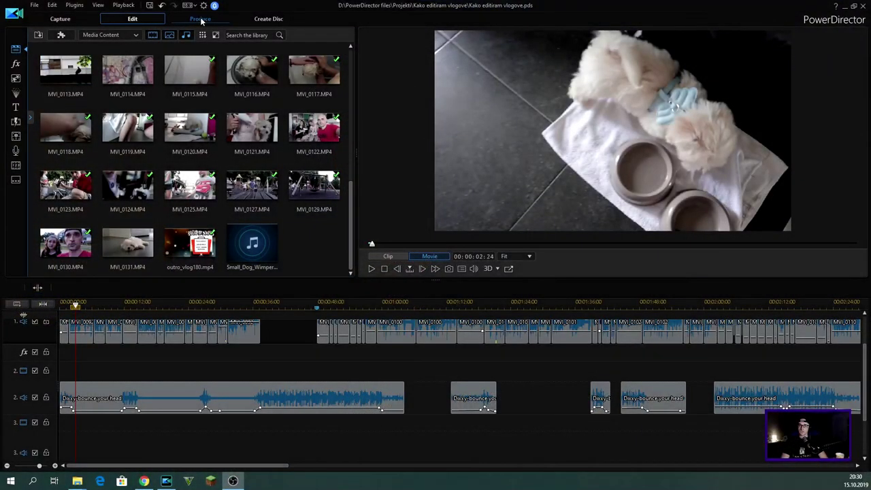
- Produce the project as an H.264 MP4 at 1920 x 1080/25p (16 Mbps) into the Kako editiram vlogove project folder
left_click(201, 19)
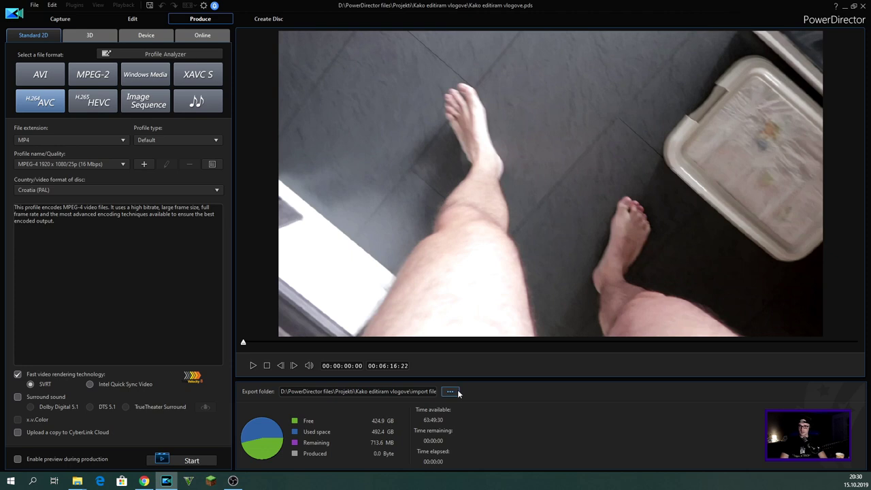
left_click_drag(422, 391, 468, 387)
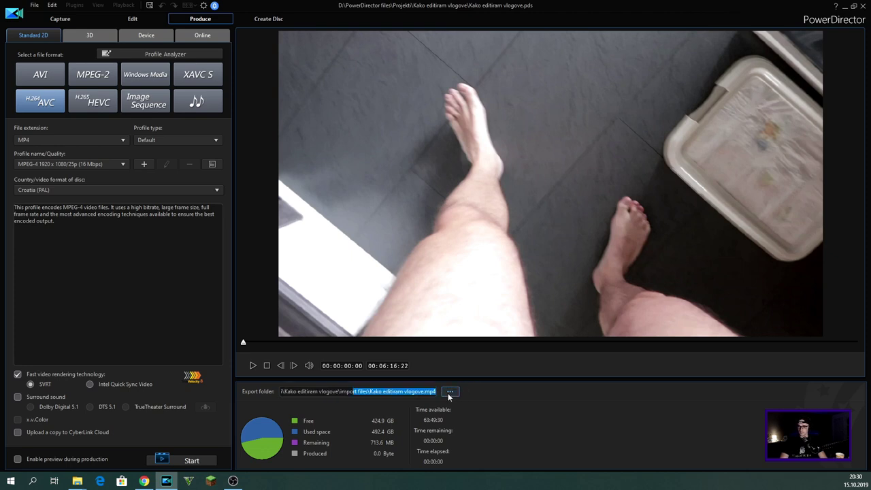
left_click(193, 461)
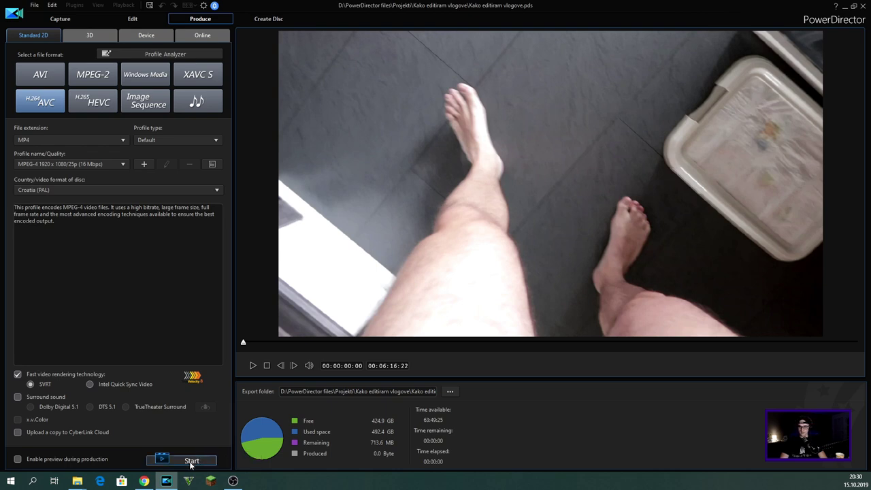